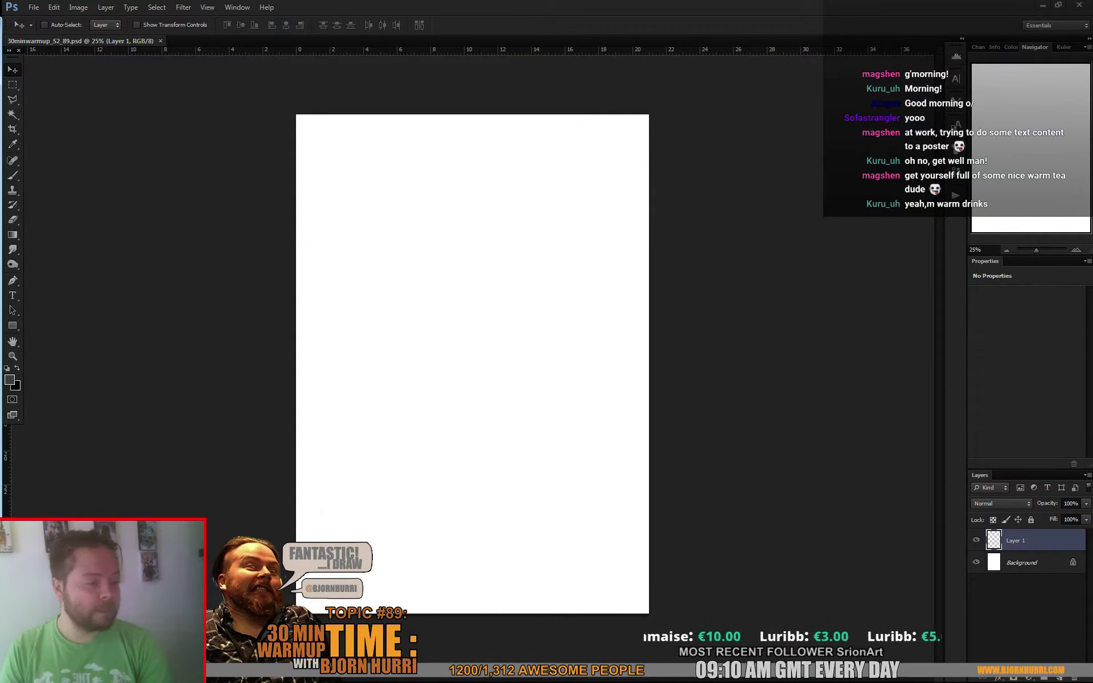
Reset the colours to default black and white, widen the canvas equally on both sides to a nearly square format, and save the file
key("c")
key("x")
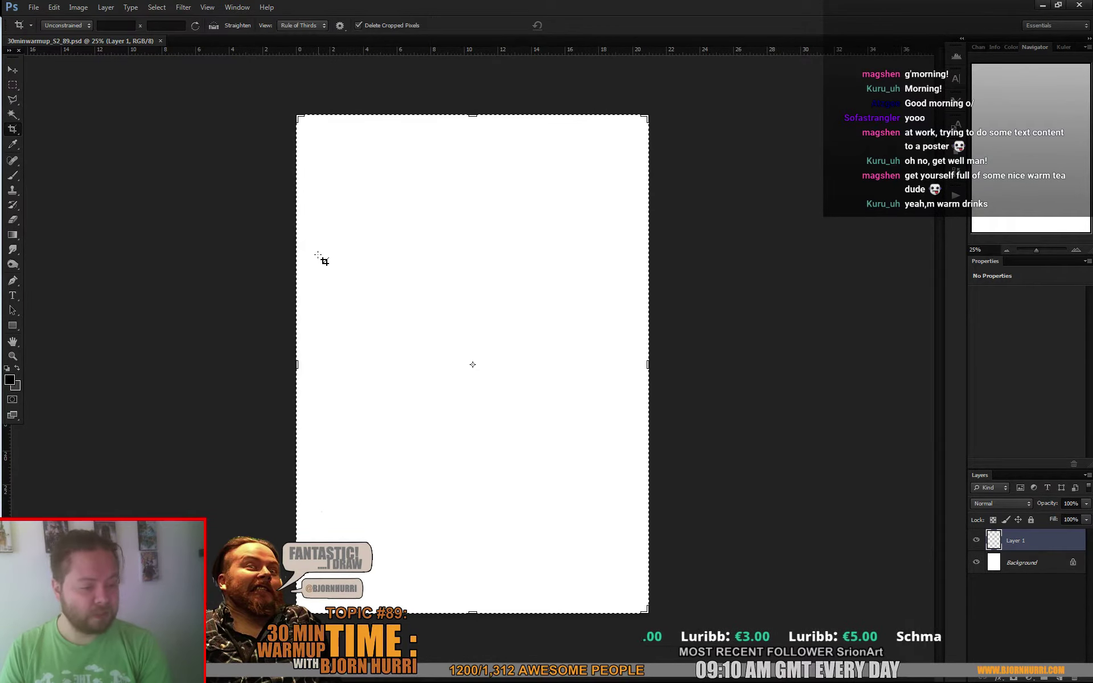
key("d")
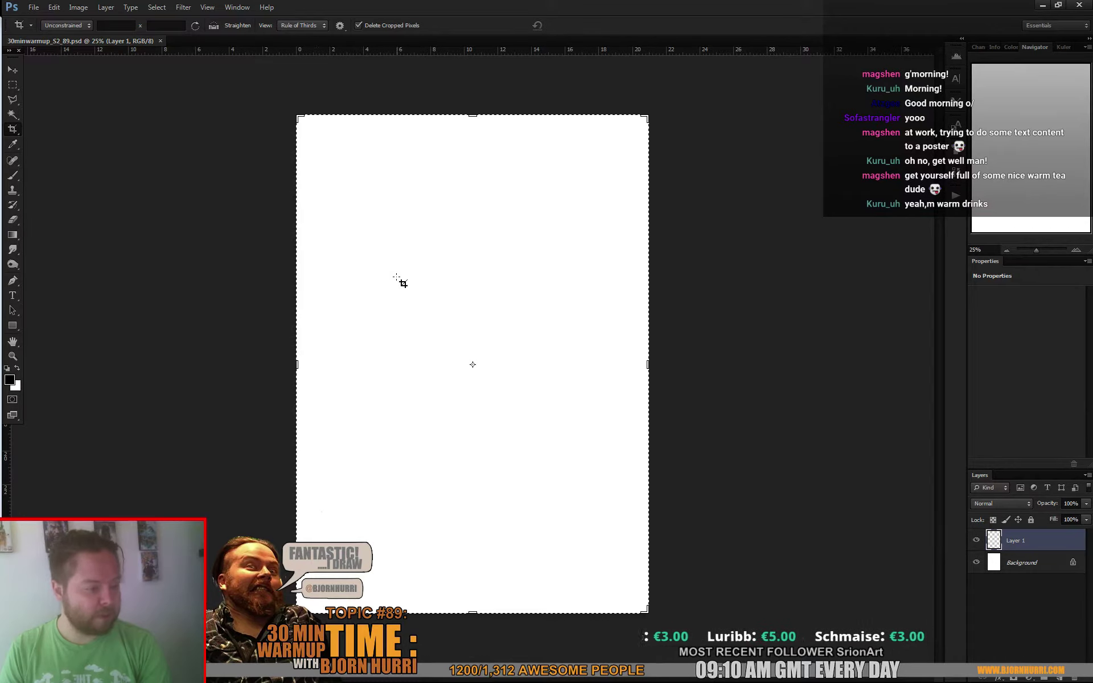
left_click_drag(649, 364, 736, 364)
key("Return")
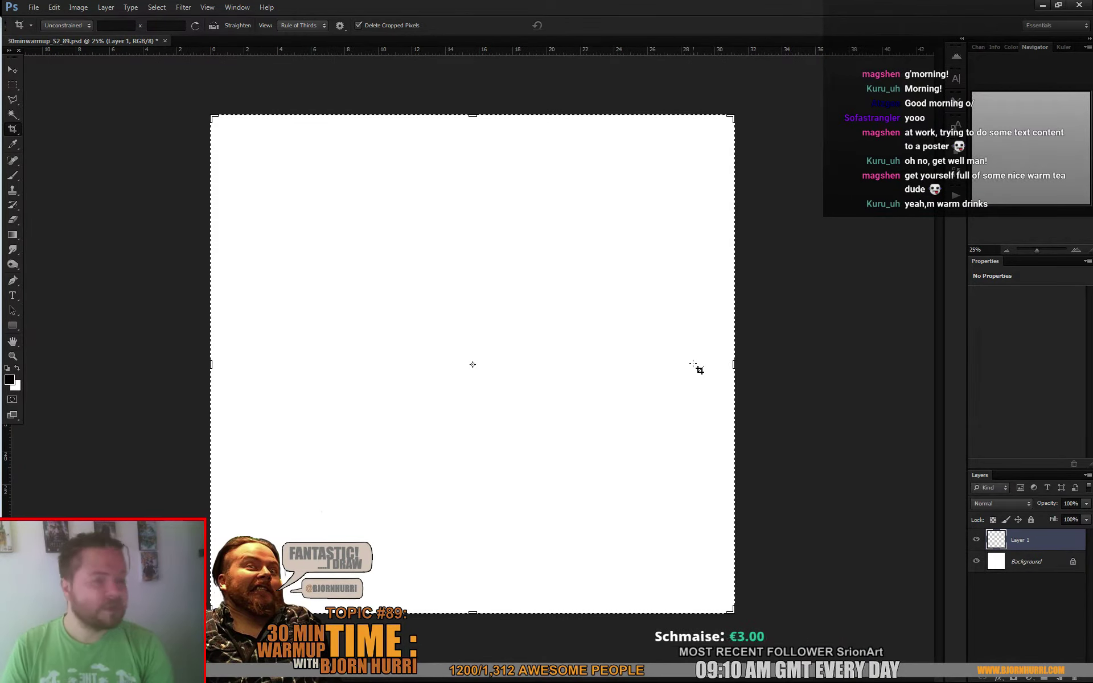
key("ctrl+s")
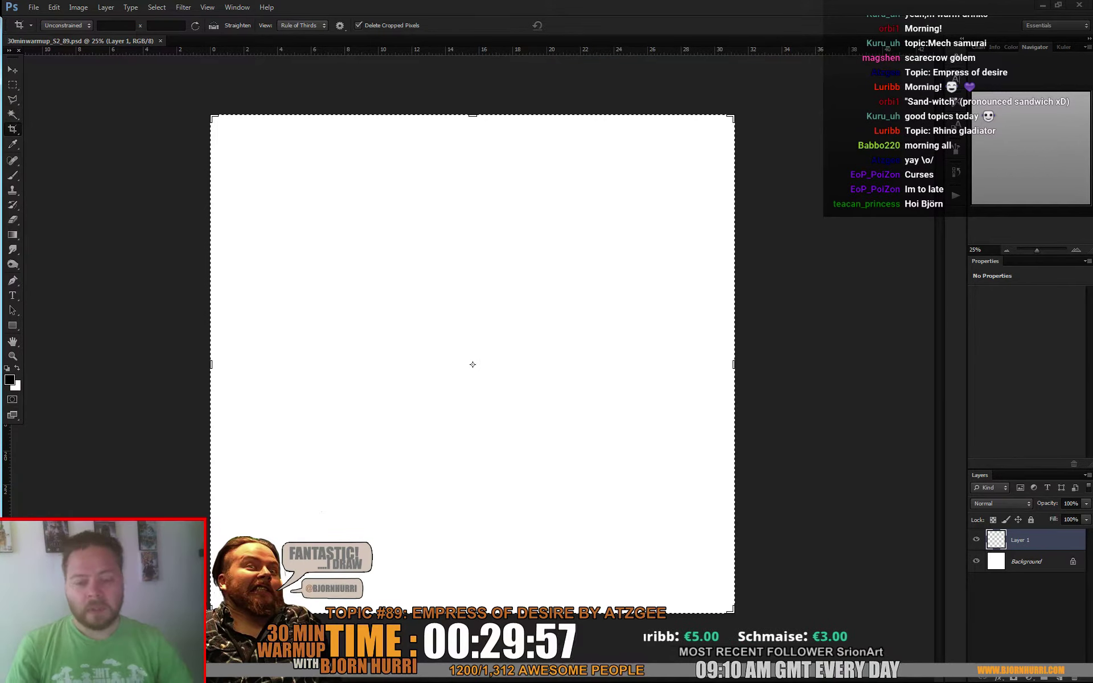
Rough in the figure's wide pointed headpiece, head, shoulder and arm on Layer 1 with soft grey strokes, using the square 80 px brush preset
key("b")
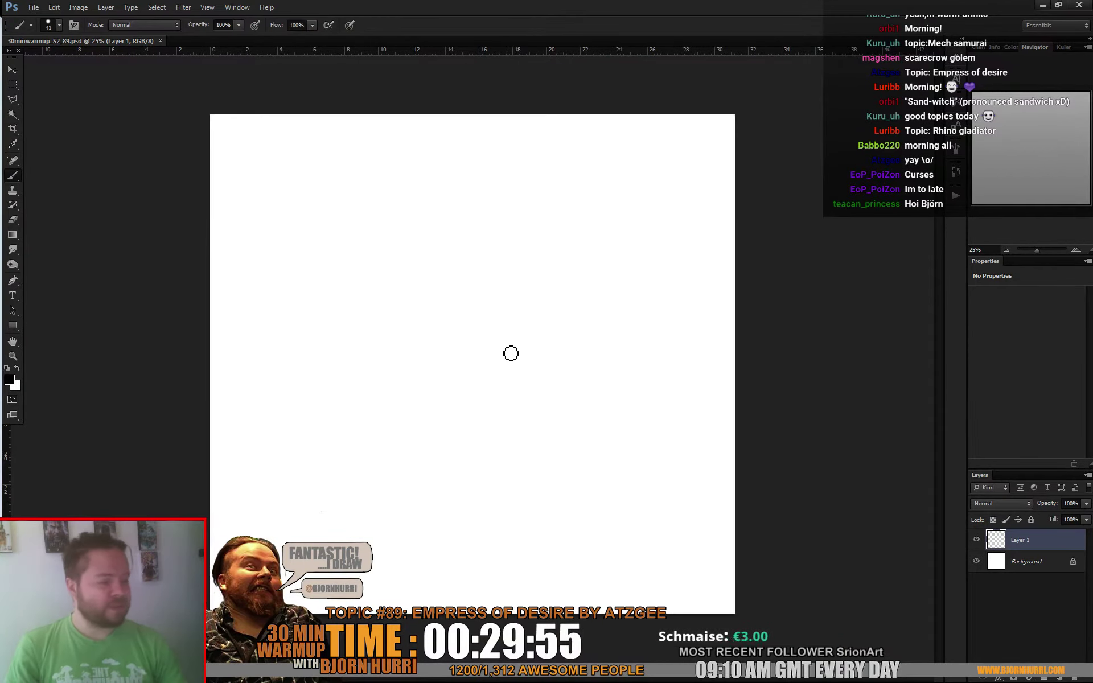
right_click(421, 279)
left_click(490, 368)
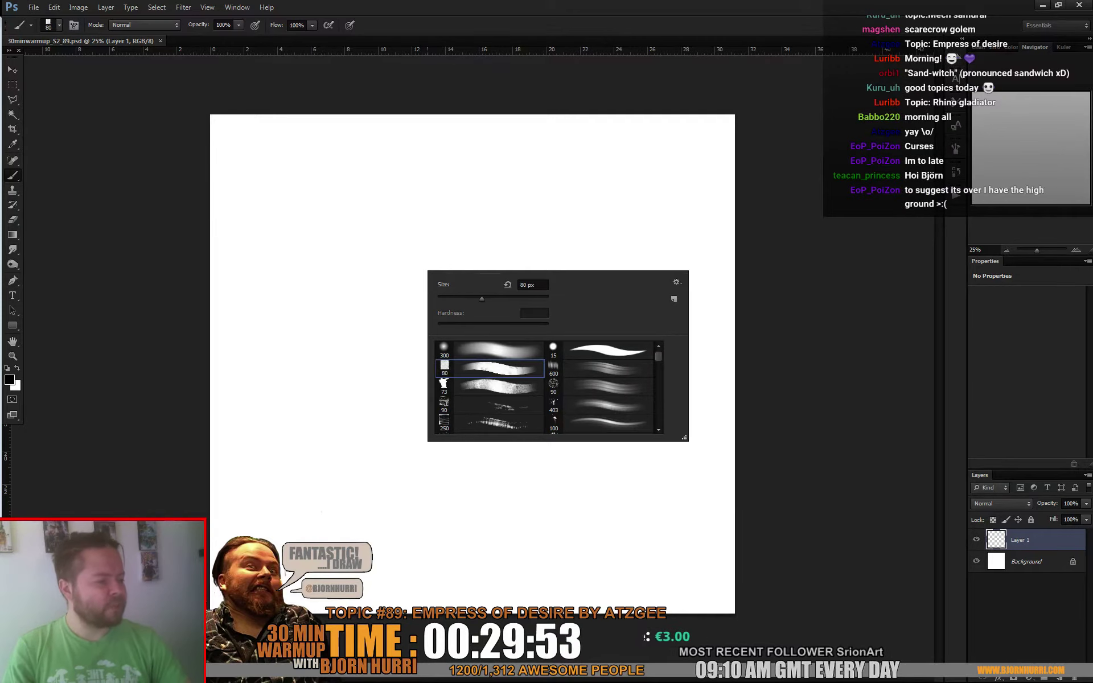
type("88")
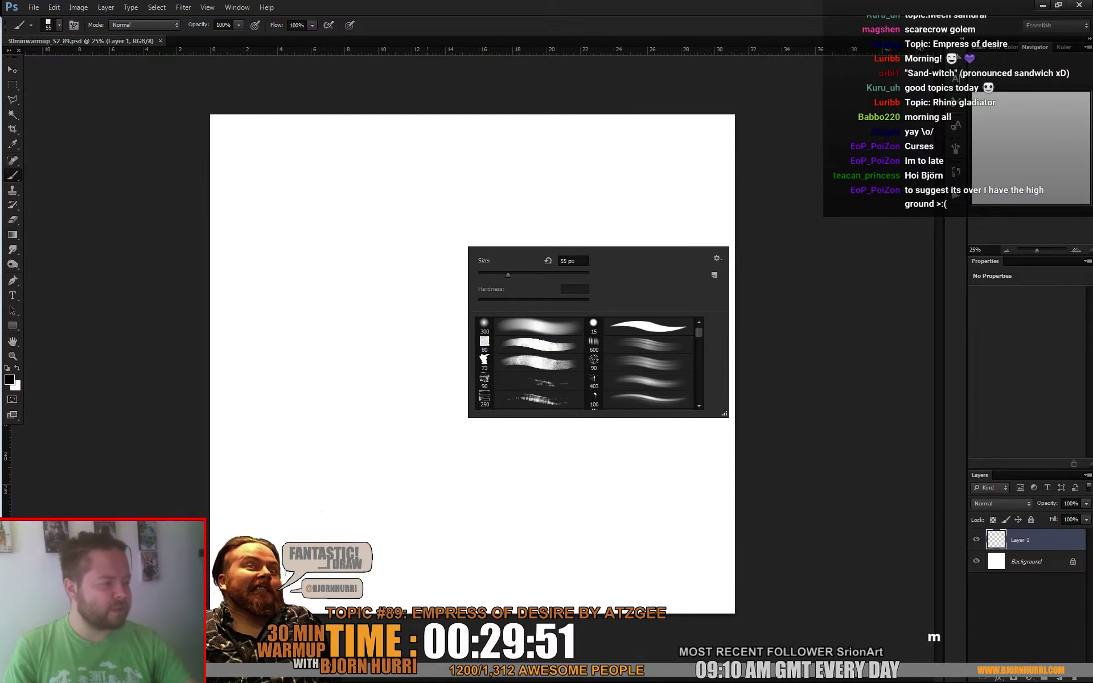
key("Return")
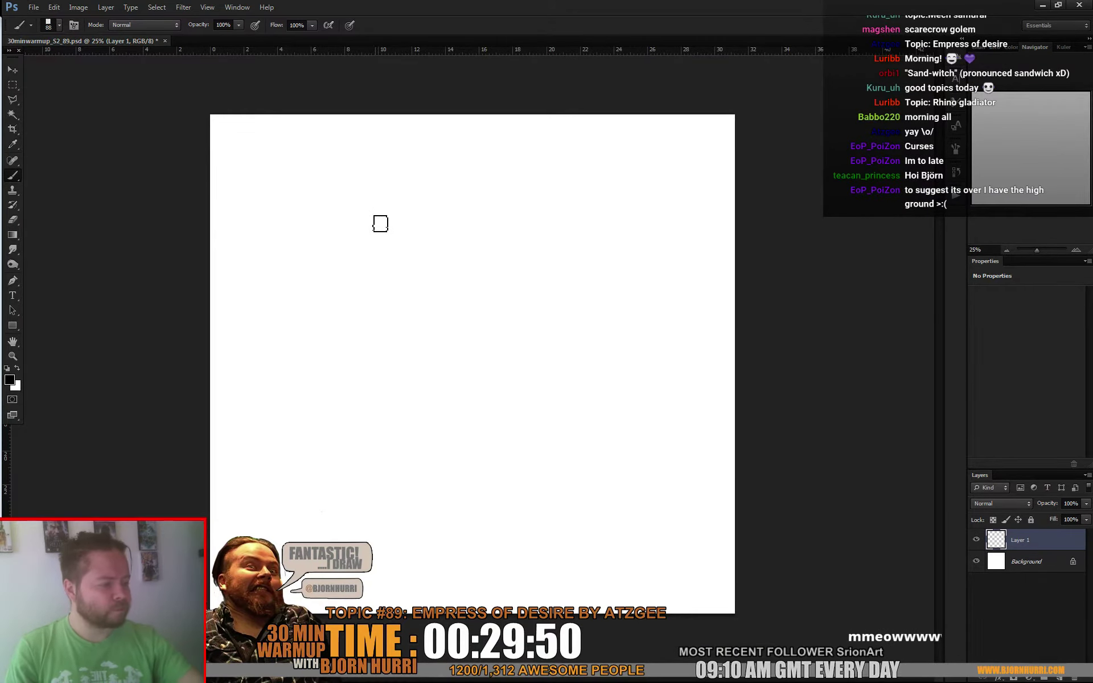
left_click_drag(369, 284, 386, 310)
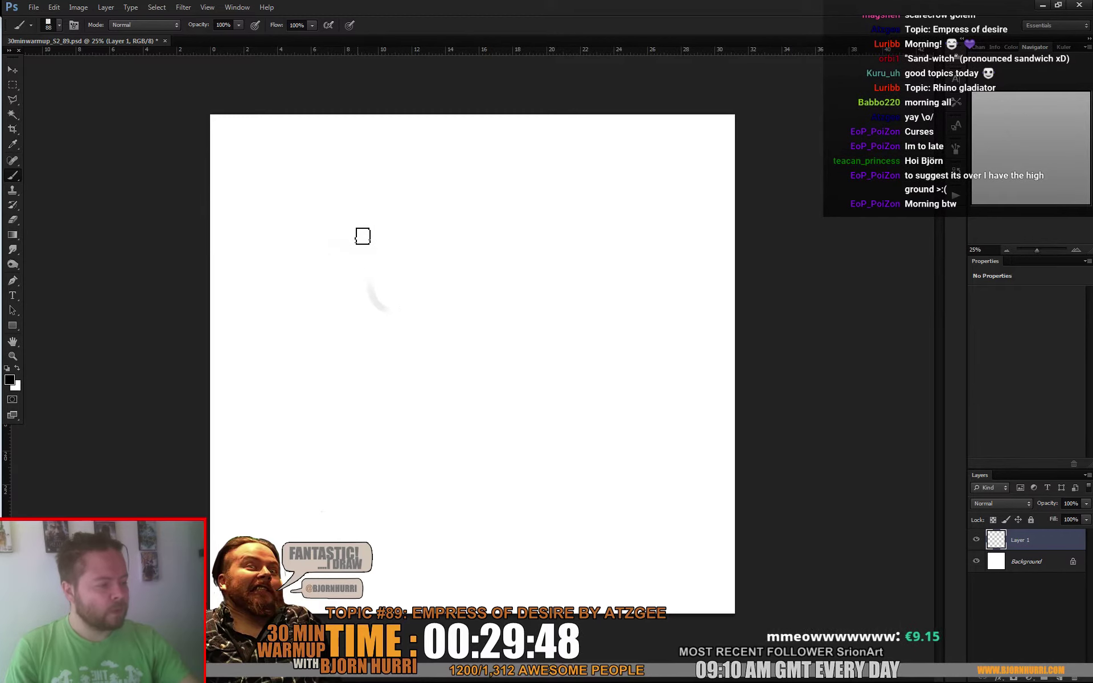
mouse_move(421, 183)
left_mouse_down()
mouse_move(454, 164)
mouse_move(451, 204)
mouse_move(456, 141)
mouse_move(463, 180)
mouse_move(431, 210)
mouse_move(378, 220)
mouse_move(397, 204)
mouse_move(290, 188)
mouse_move(417, 167)
mouse_move(325, 168)
mouse_move(409, 232)
mouse_move(401, 245)
mouse_move(422, 281)
left_mouse_up()
mouse_move(362, 247)
left_mouse_down()
mouse_move(434, 290)
mouse_move(425, 312)
mouse_move(392, 277)
mouse_move(356, 276)
mouse_move(359, 300)
mouse_move(346, 306)
mouse_move(402, 270)
mouse_move(343, 295)
mouse_move(405, 329)
mouse_move(412, 253)
mouse_move(430, 245)
mouse_move(454, 272)
mouse_move(403, 316)
mouse_move(419, 323)
mouse_move(394, 344)
mouse_move(422, 354)
left_mouse_up()
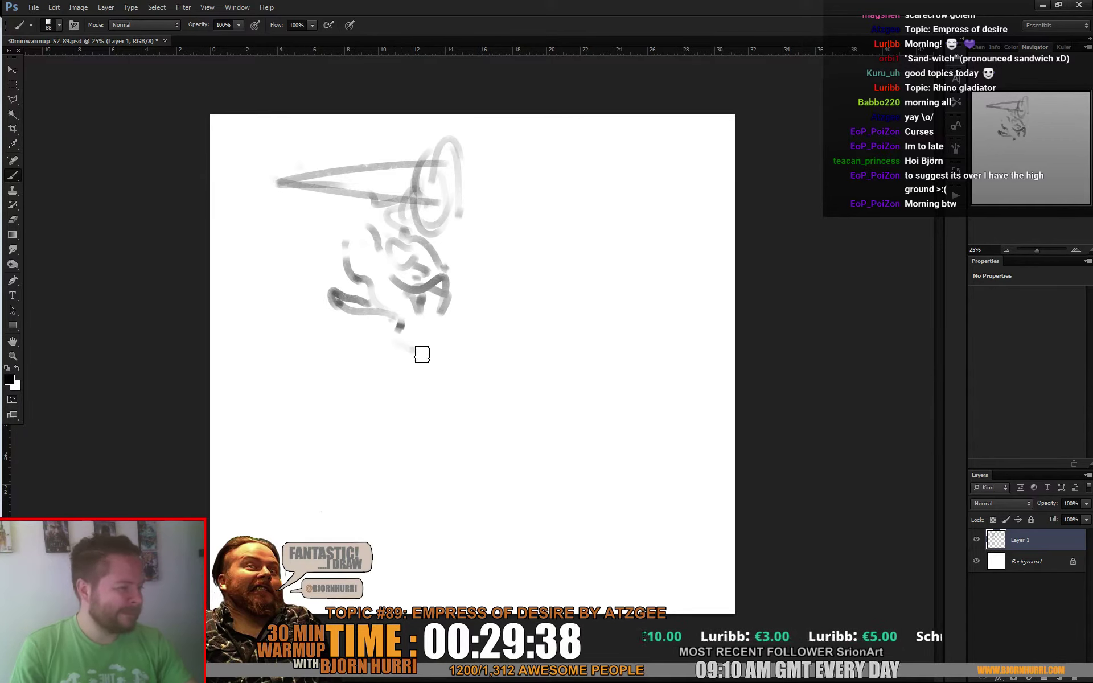
left_click_drag(449, 278, 446, 288)
Add a new layer and draw a straight black vertical centre line over the full canvas height with a 17 px brush
left_click(1059, 655)
left_click(1059, 677)
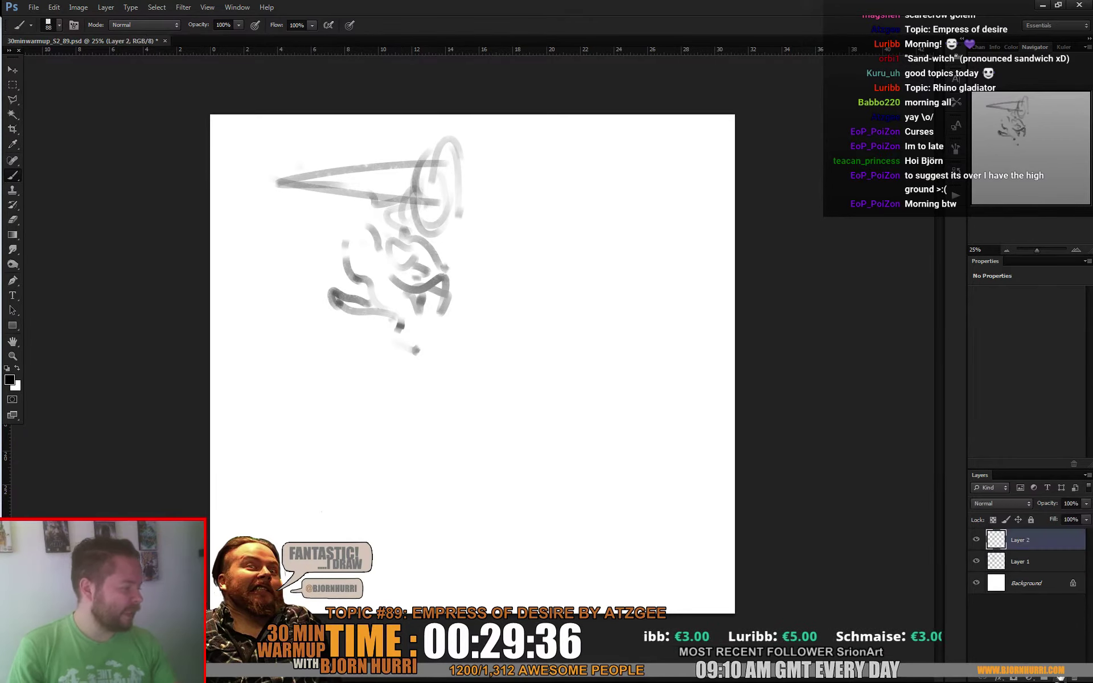
right_click(468, 166)
left_click(448, 335)
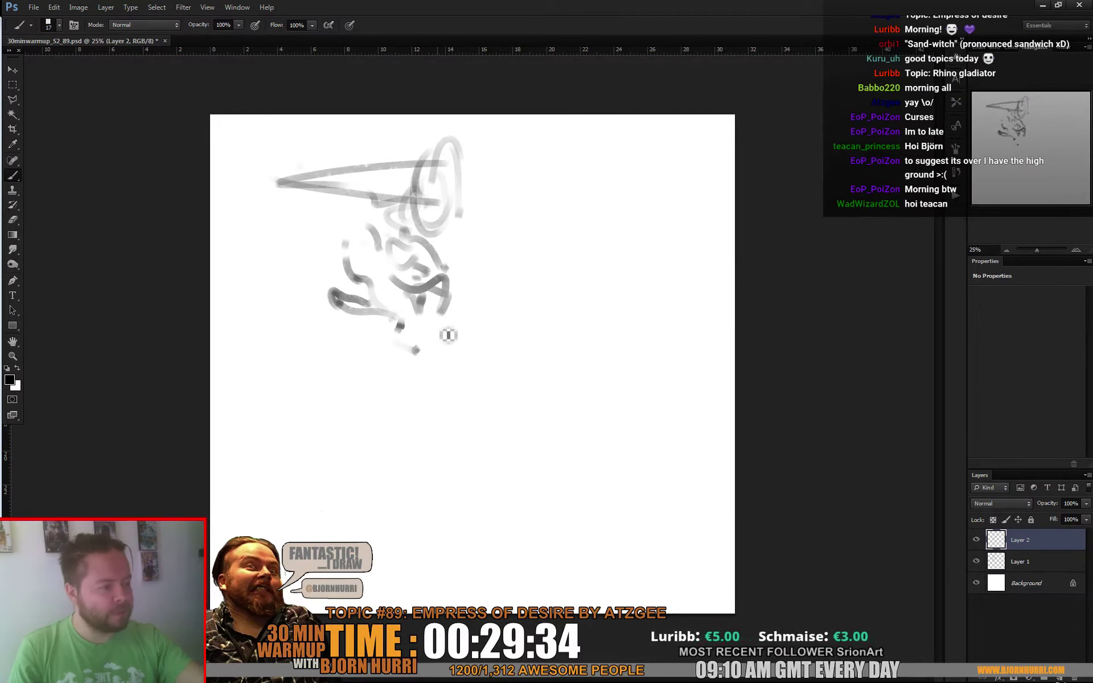
left_click_drag(438, 116, 438, 608)
Go back to Layer 1 and sketch over the figure's raised shoulder with the brush set to 68 px
left_click(1011, 561)
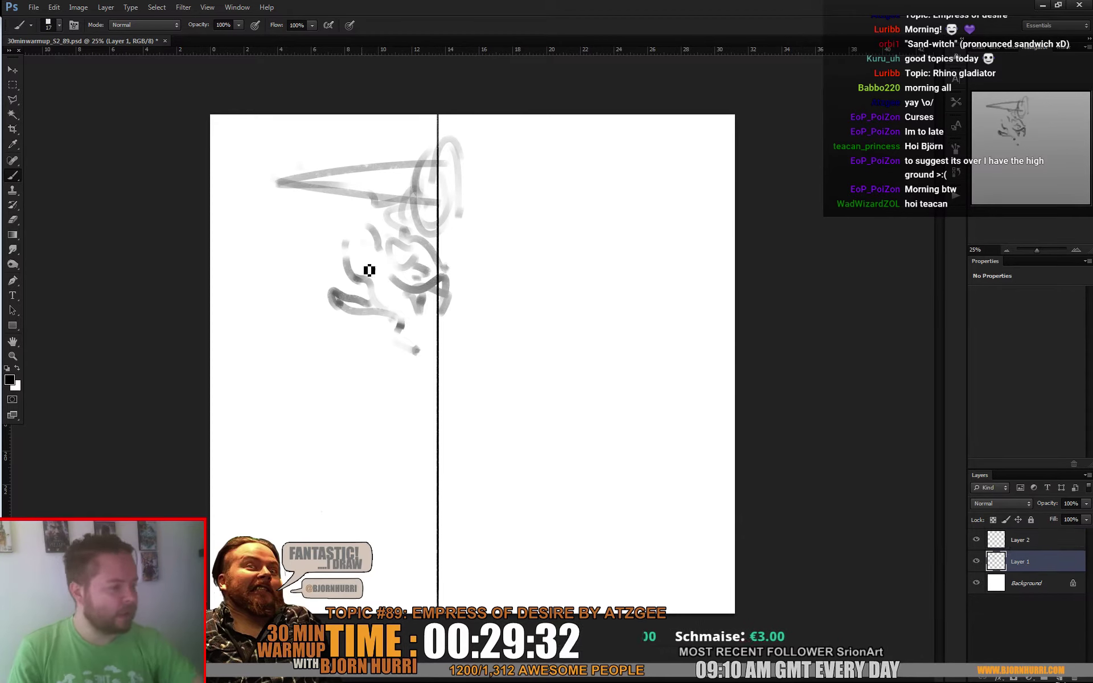
right_click(382, 271)
double_click(486, 283)
type("68")
key("Return")
mouse_move(336, 260)
left_mouse_down()
mouse_move(428, 336)
mouse_move(422, 321)
mouse_move(437, 298)
mouse_move(421, 321)
mouse_move(444, 332)
mouse_move(441, 298)
mouse_move(400, 295)
mouse_move(383, 251)
mouse_move(382, 274)
mouse_move(422, 315)
mouse_move(383, 271)
mouse_move(381, 239)
mouse_move(366, 231)
mouse_move(350, 256)
mouse_move(361, 278)
mouse_move(354, 247)
mouse_move(345, 261)
mouse_move(398, 279)
mouse_move(385, 250)
mouse_move(383, 270)
mouse_move(395, 260)
mouse_move(415, 282)
mouse_move(396, 257)
mouse_move(409, 252)
mouse_move(414, 268)
mouse_move(456, 275)
mouse_move(427, 260)
mouse_move(394, 272)
mouse_move(442, 291)
mouse_move(397, 262)
mouse_move(439, 276)
mouse_move(417, 241)
mouse_move(448, 268)
mouse_move(394, 222)
mouse_move(392, 224)
left_mouse_up()
With a 29 px brush, define the headpiece edges, bent arm and waist, and add an elongated oval at the hip
right_click(402, 289)
type("29")
key("Return")
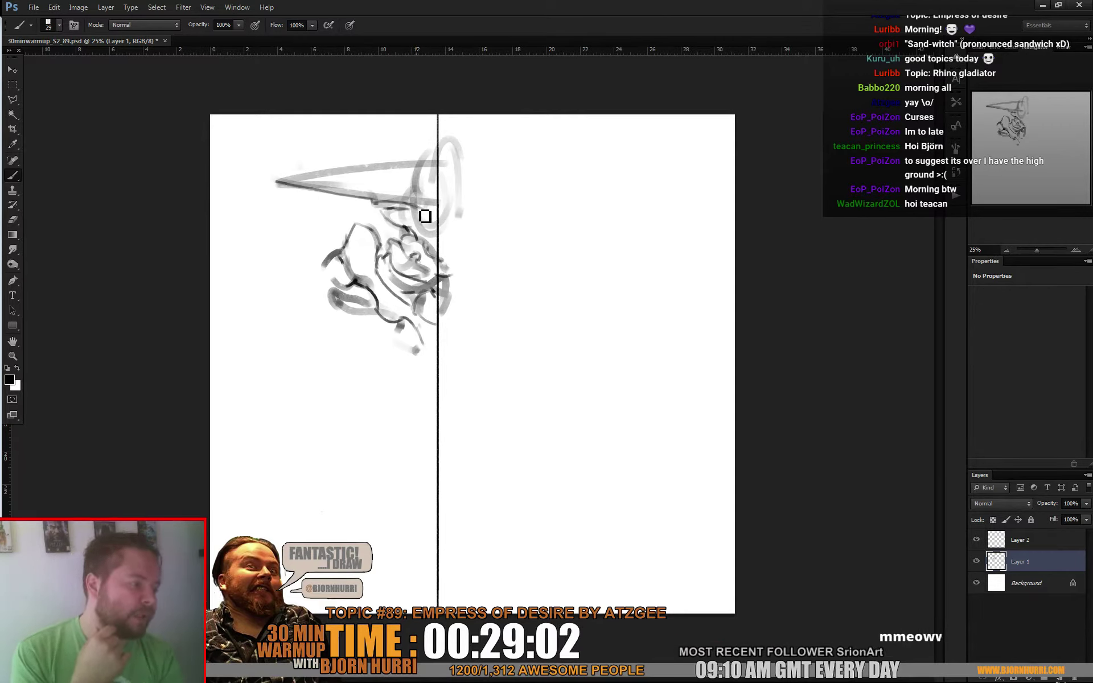
left_click_drag(279, 182, 446, 165)
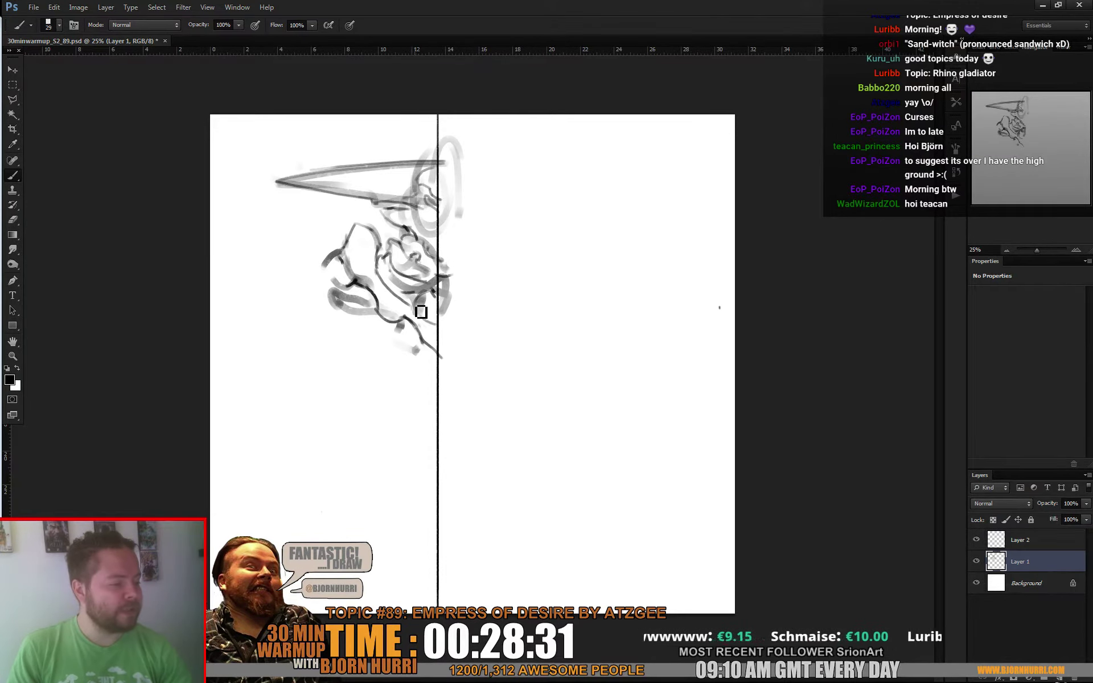
mouse_move(374, 308)
left_mouse_down()
mouse_move(328, 293)
mouse_move(363, 326)
mouse_move(379, 318)
mouse_move(325, 287)
mouse_move(330, 306)
mouse_move(344, 310)
mouse_move(331, 267)
mouse_move(335, 292)
mouse_move(376, 308)
mouse_move(373, 283)
mouse_move(444, 292)
mouse_move(398, 344)
mouse_move(435, 370)
mouse_move(408, 335)
mouse_move(451, 387)
mouse_move(408, 348)
mouse_move(423, 372)
mouse_move(446, 380)
left_mouse_up()
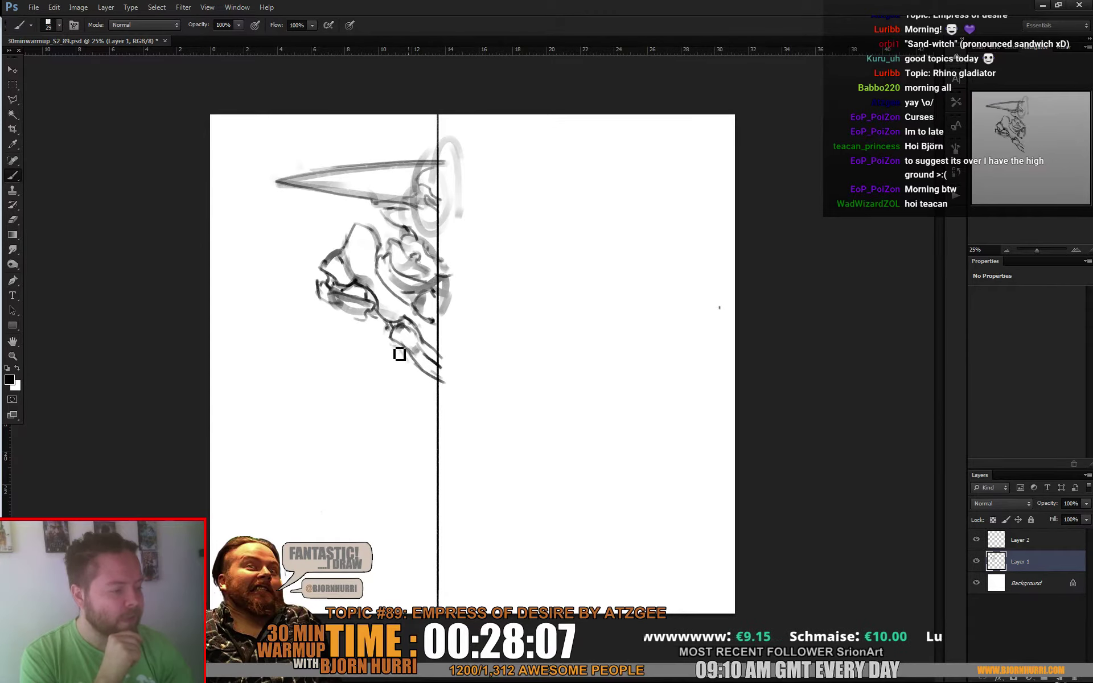
left_click_drag(420, 391, 416, 369)
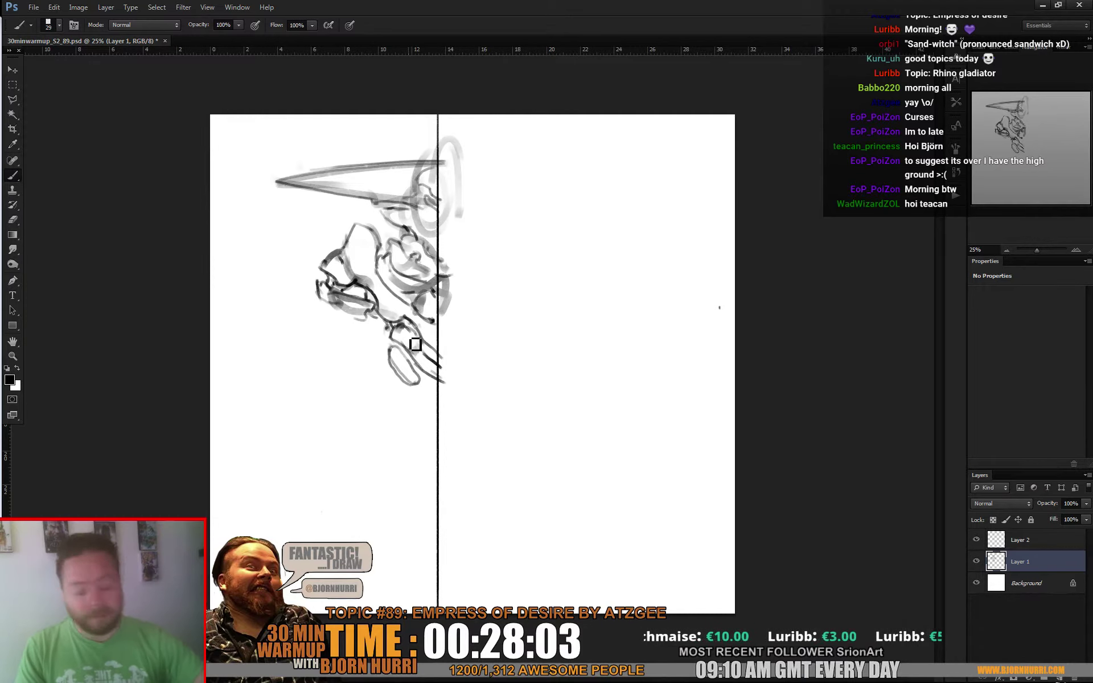
Set the eraser to 24 px and clean up the lower end of the hip oval
key("e")
right_click(403, 375)
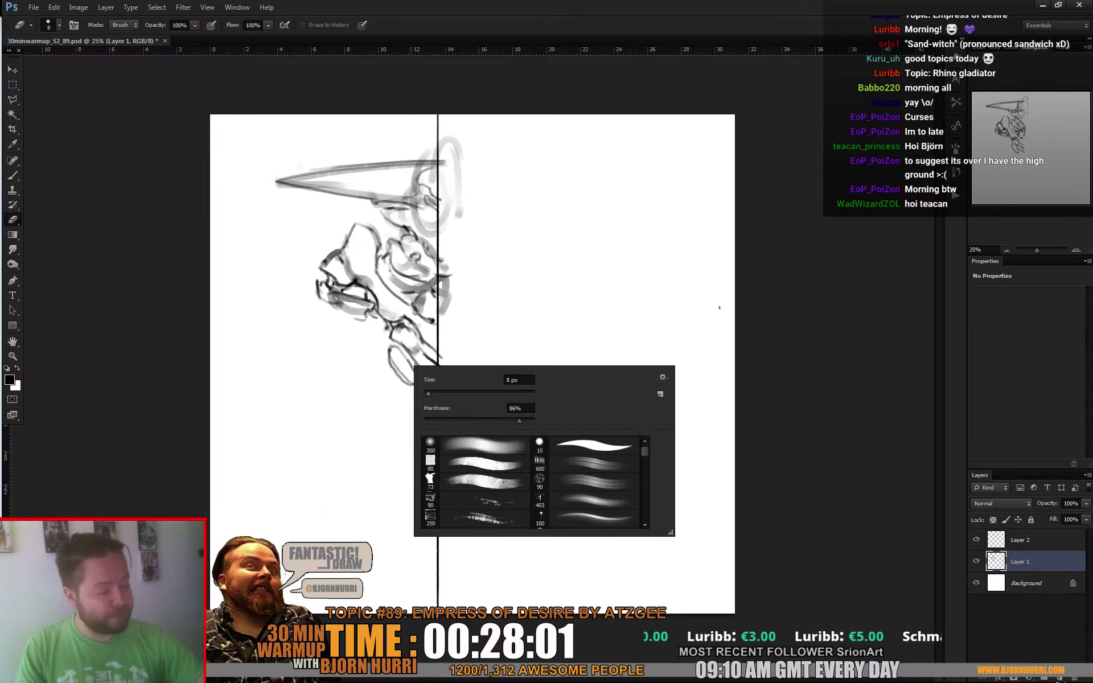
type("24")
key("Return")
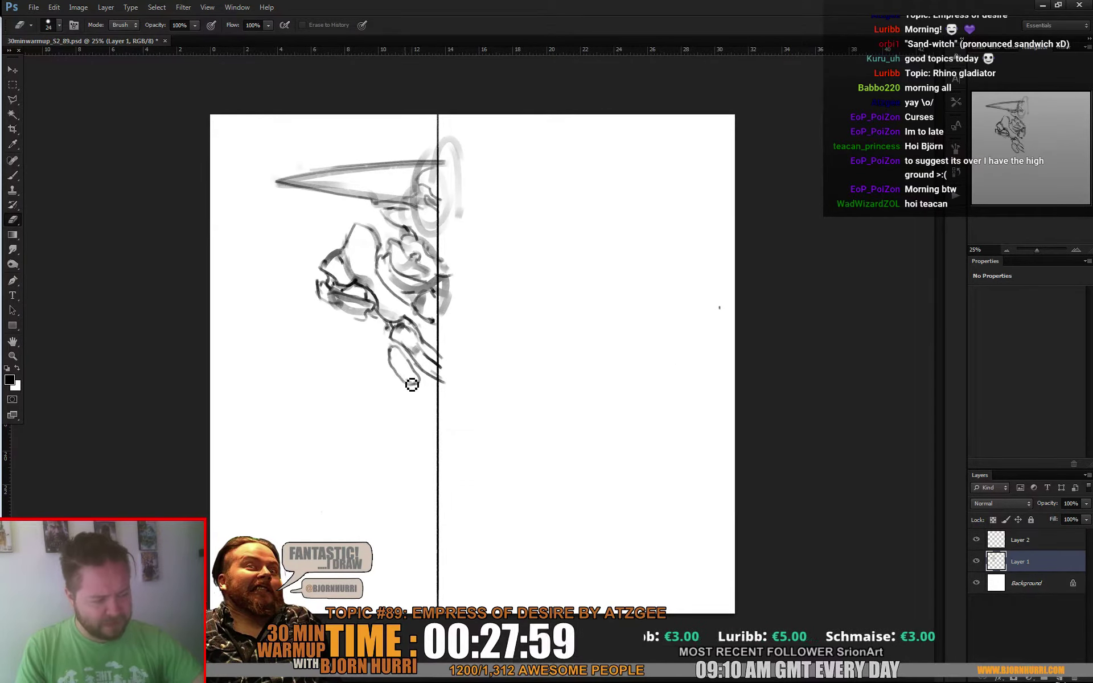
Draw a long tapering skirt strip down to the centre line and a leaf-shaped panel beside it, trimming the panel's tip with the eraser
key("b")
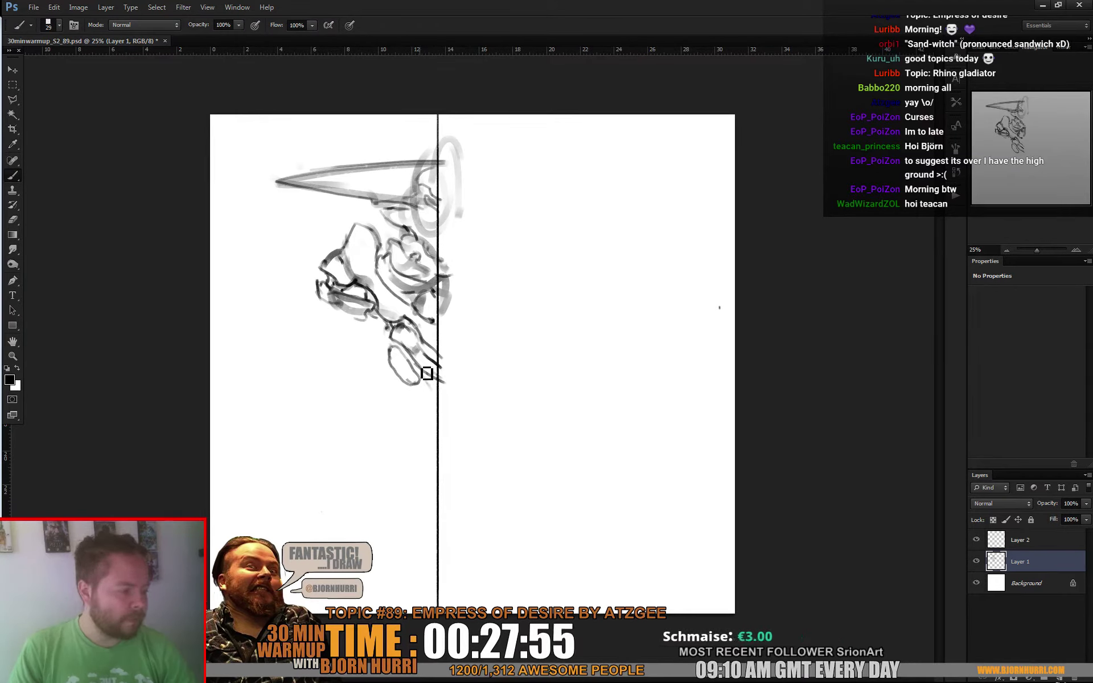
left_click_drag(426, 389, 435, 434)
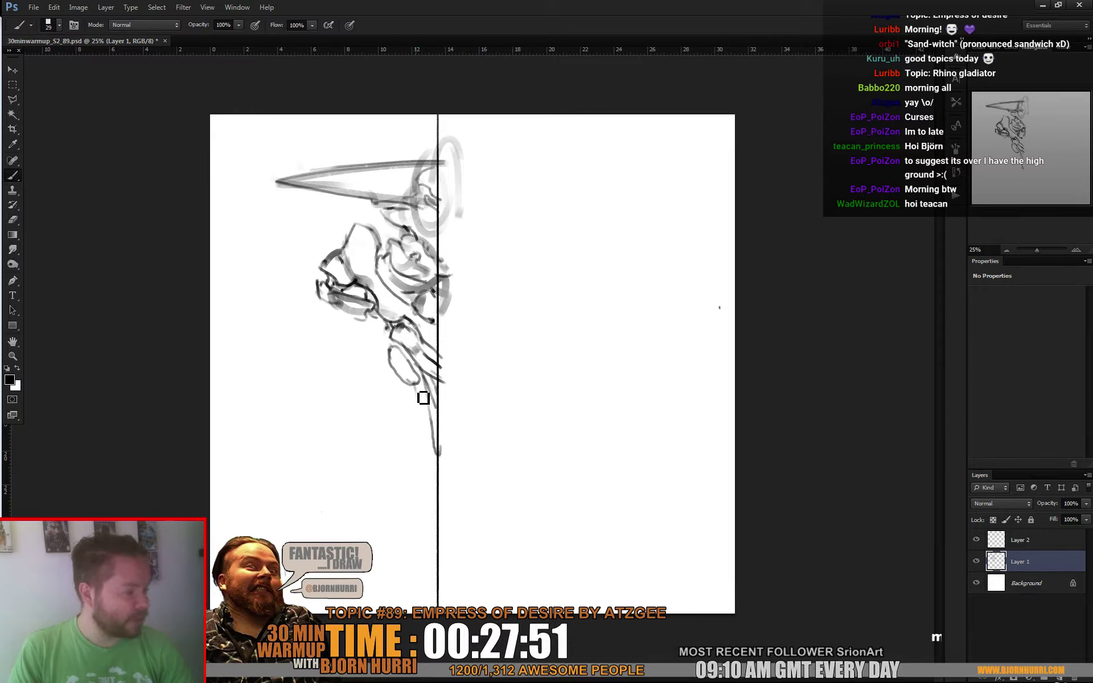
mouse_move(377, 372)
left_mouse_down()
mouse_move(385, 375)
mouse_move(375, 451)
mouse_move(397, 413)
left_mouse_up()
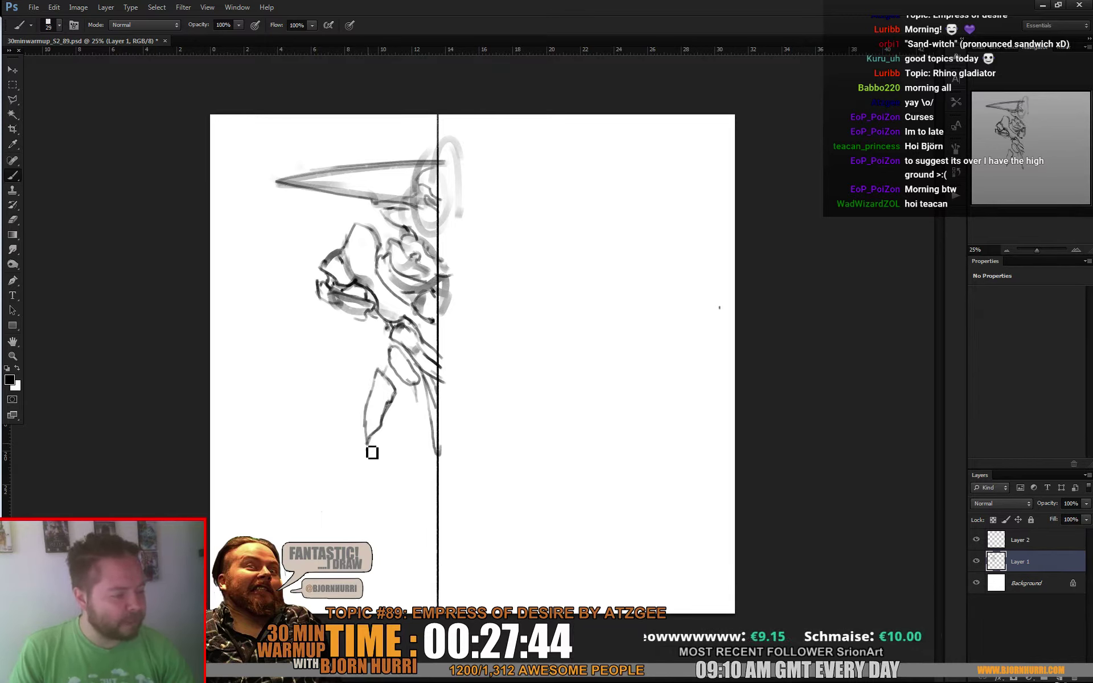
key("e")
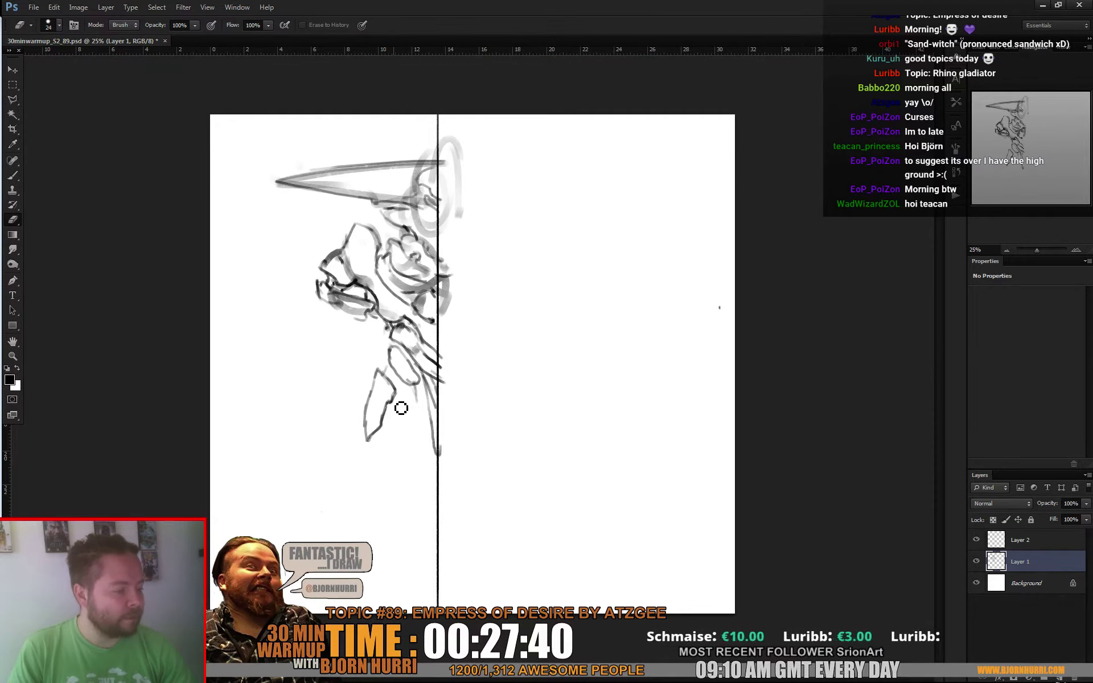
Add fold lines between the skirt strip and the side panel, and extend the panel's lower tip outward while erasing its old edge
key("b")
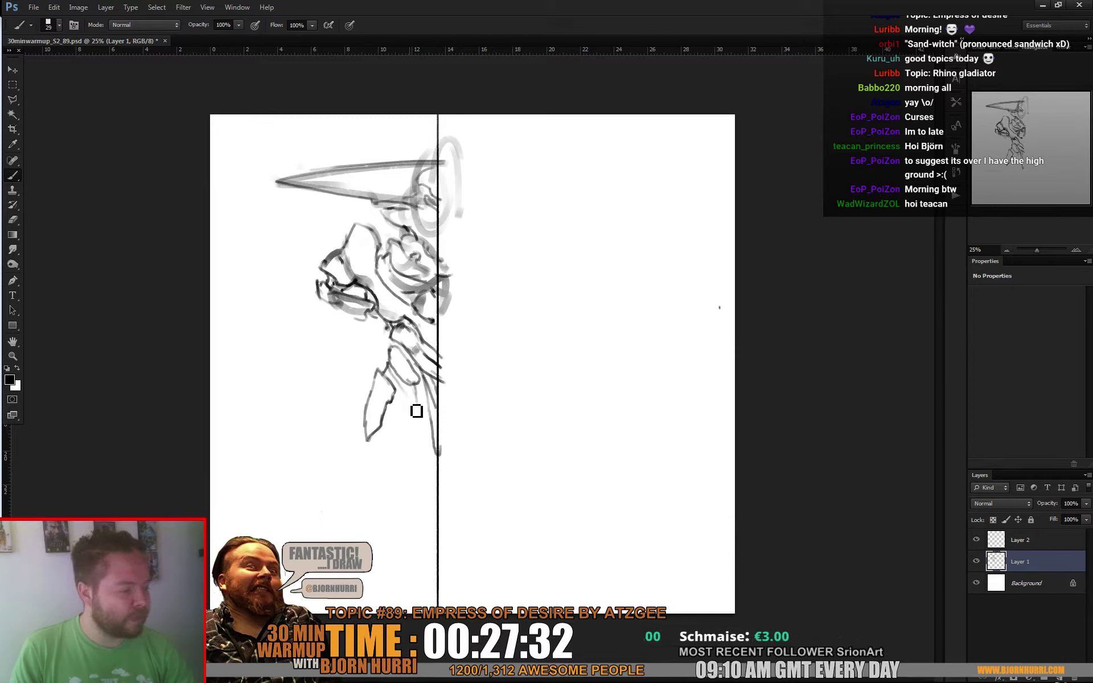
mouse_move(413, 394)
left_mouse_down()
mouse_move(425, 333)
mouse_move(439, 414)
mouse_move(410, 396)
mouse_move(405, 447)
left_mouse_up()
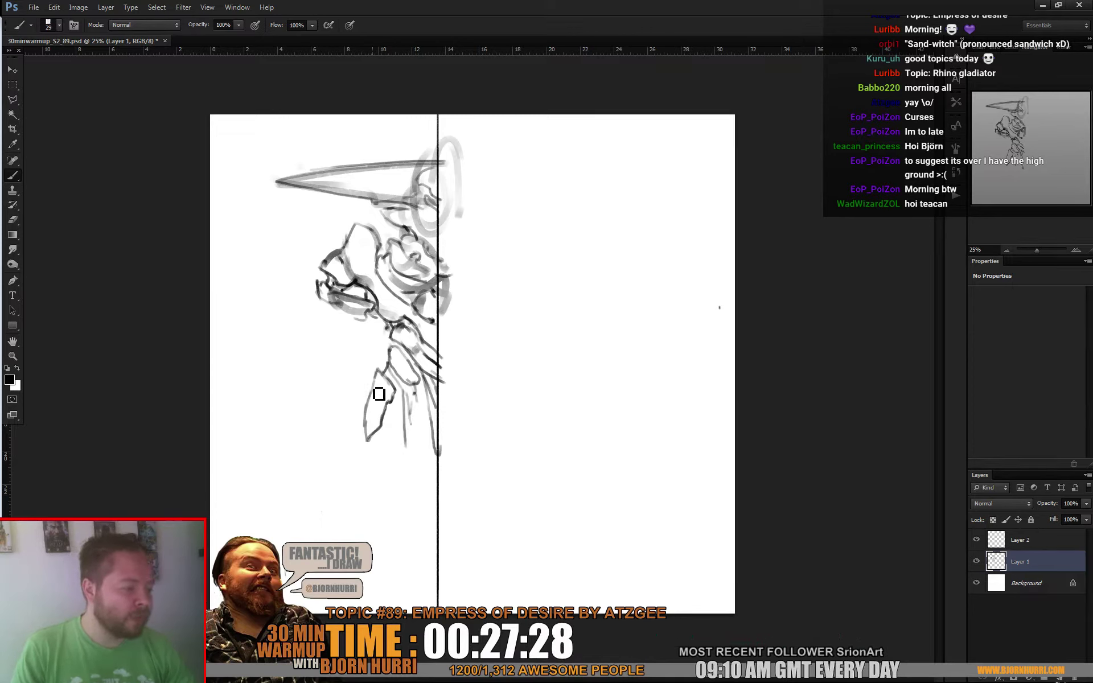
left_click_drag(370, 418, 366, 451)
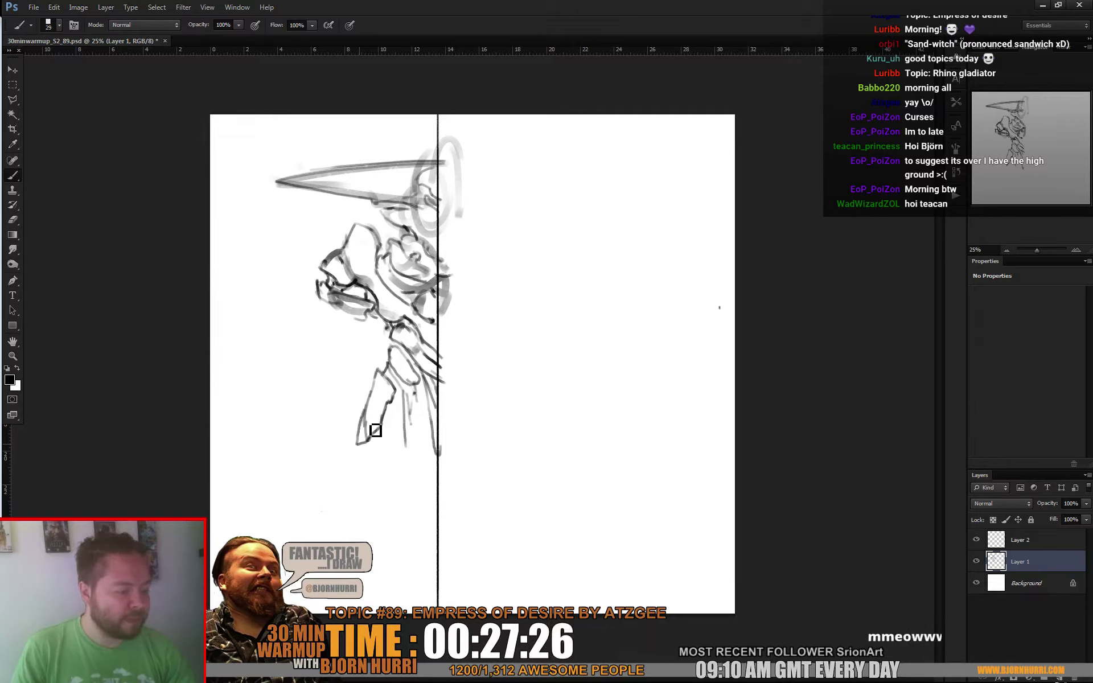
key("e")
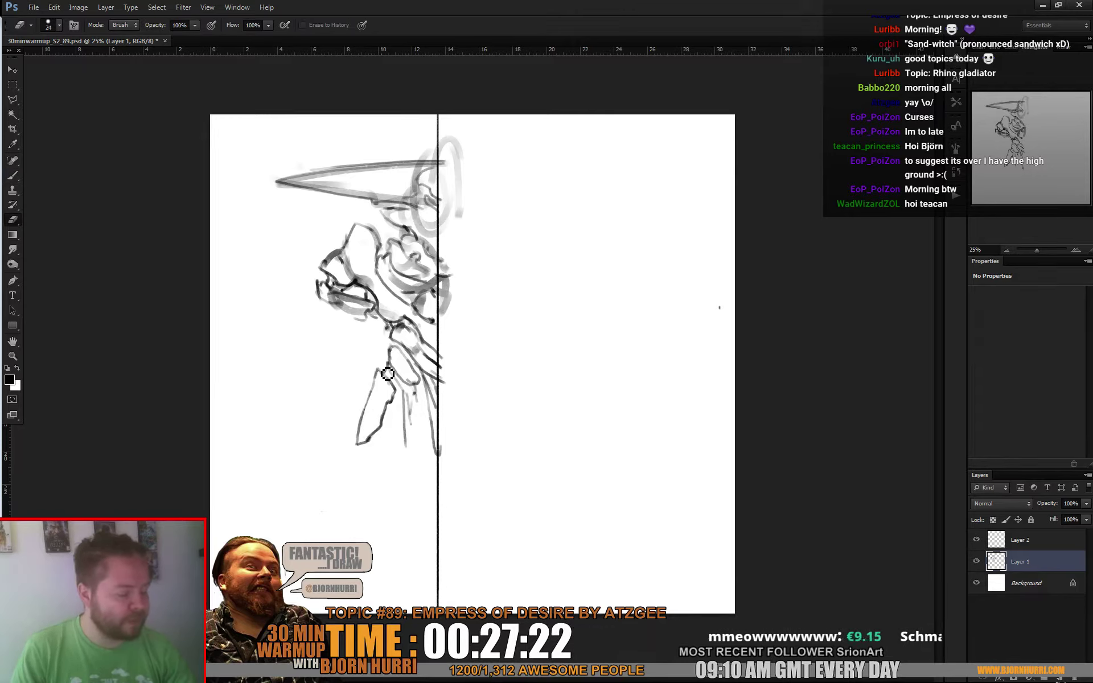
key("b")
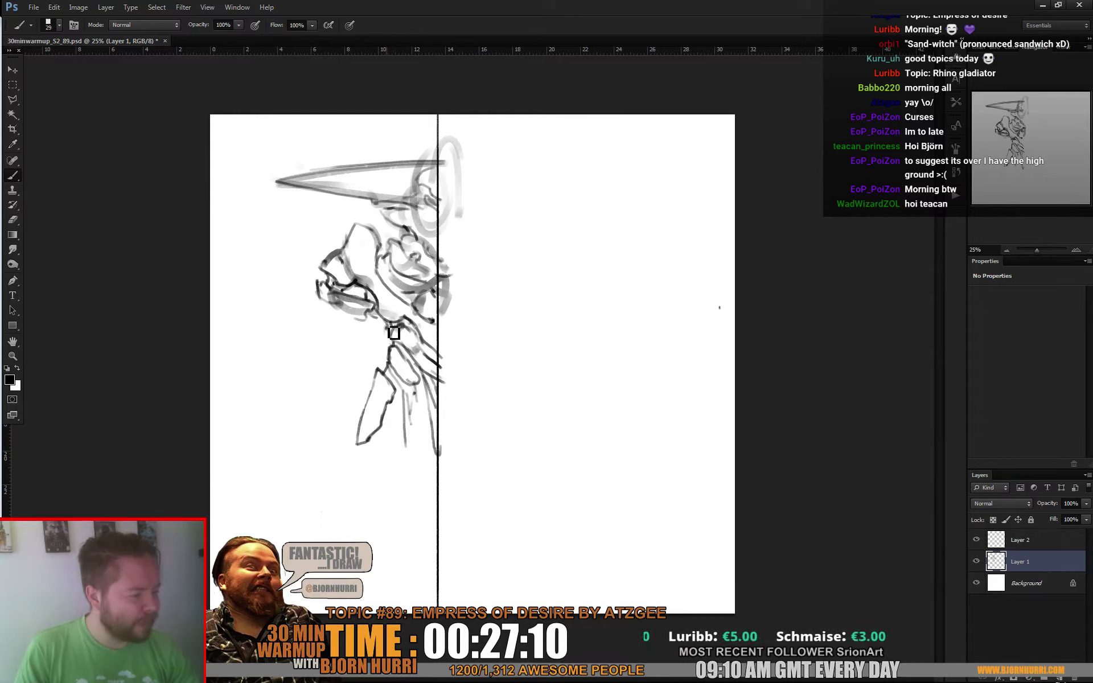
Enlarge the eraser to 49 px and clean the grey strokes from the underside of the forearm shape
key("e")
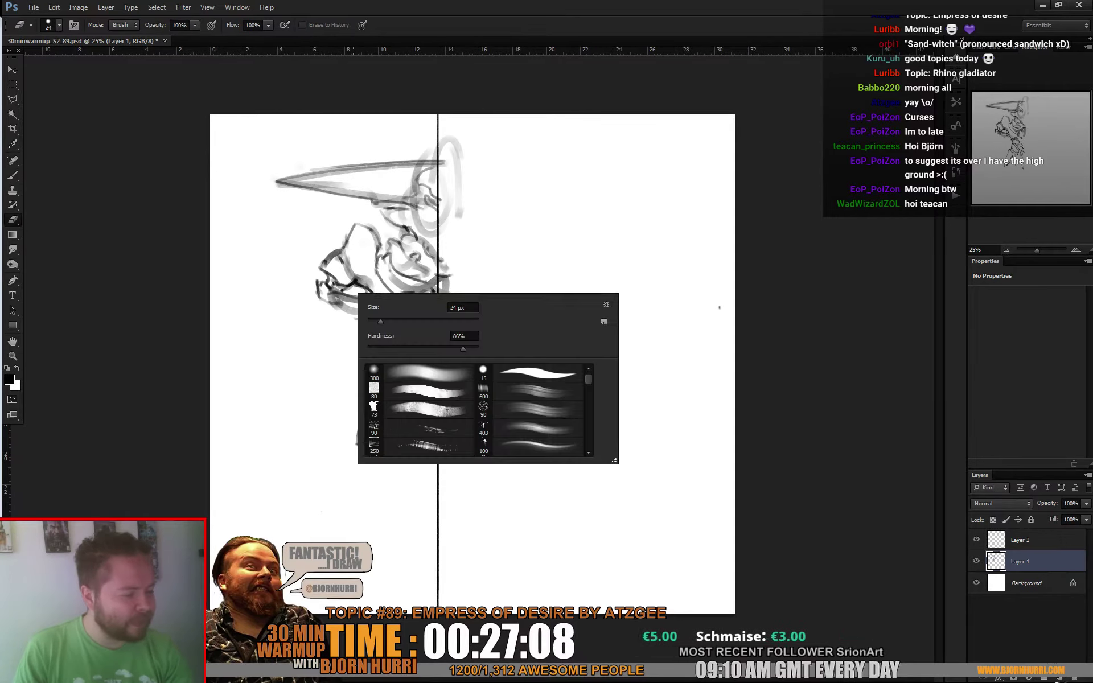
right_click(357, 294)
left_click(347, 304)
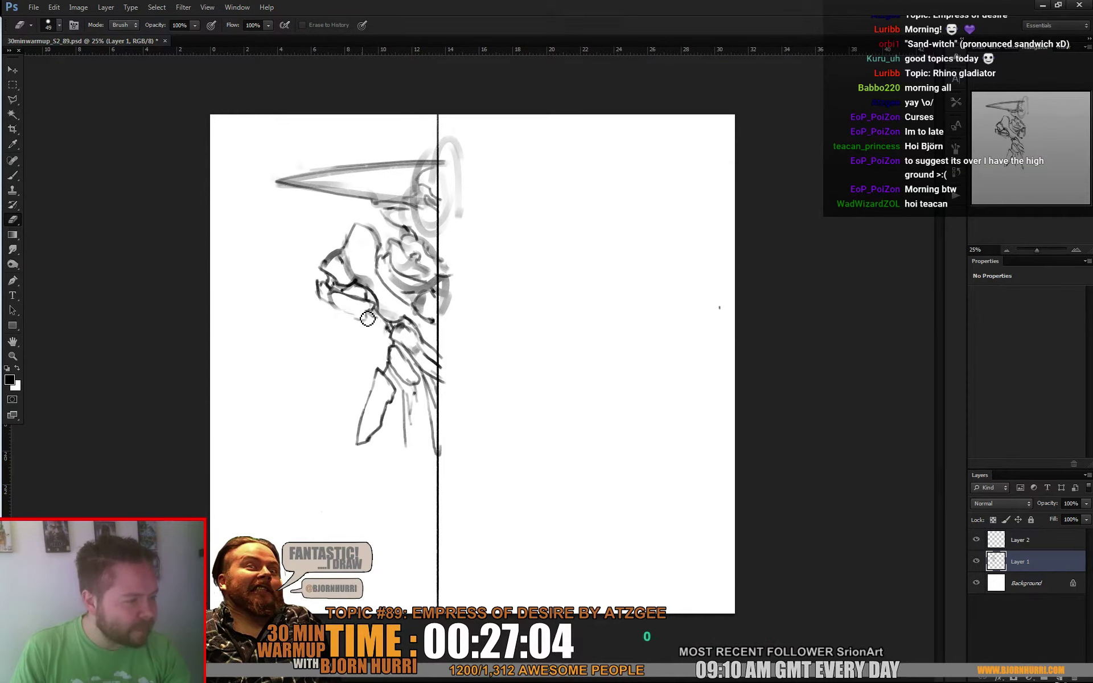
key("b")
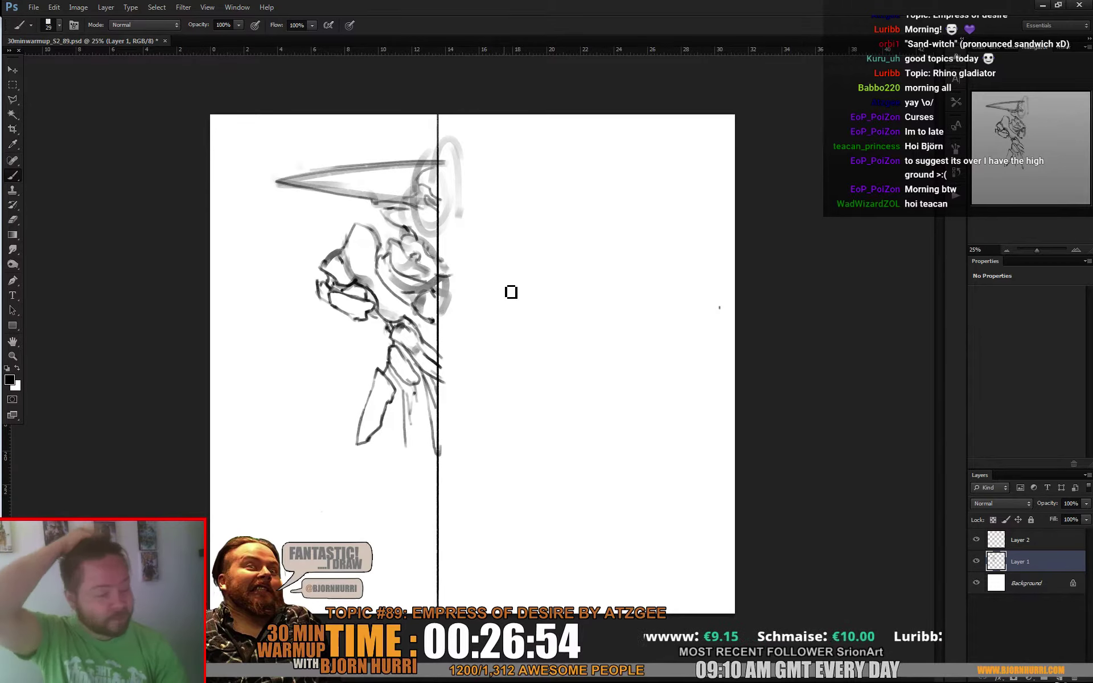
Erase the heavy lines around the outer shoulder plate, redraw its upper edge with a thin stroke, and clean the inner shoulder area
key("e")
left_click_drag(354, 253, 367, 282)
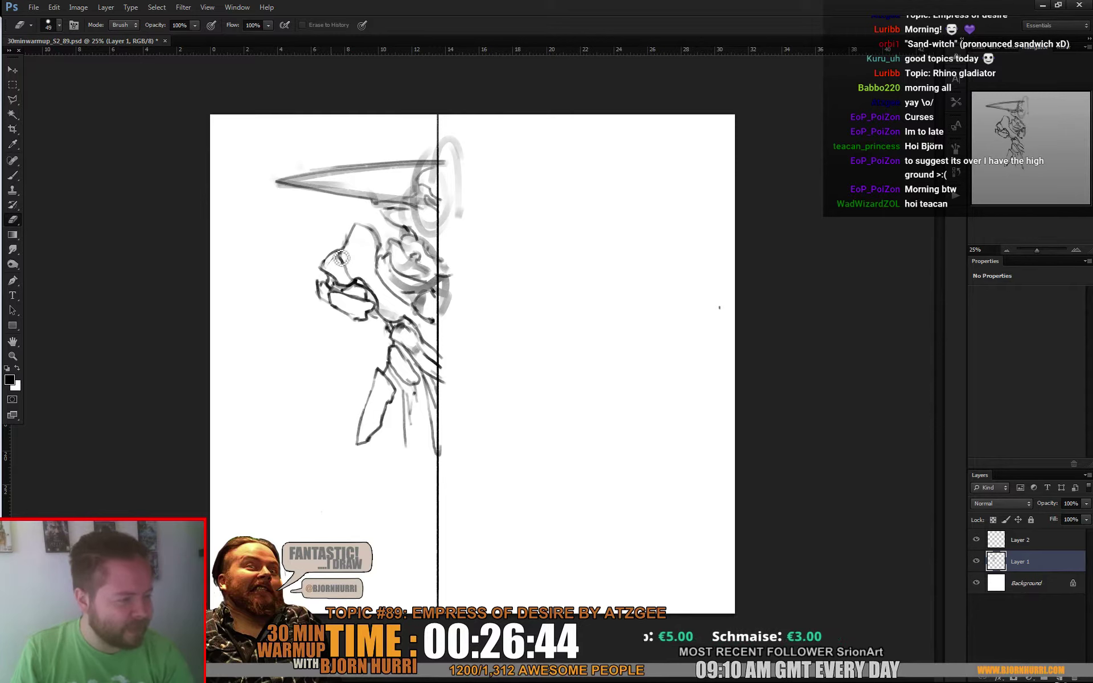
key("b")
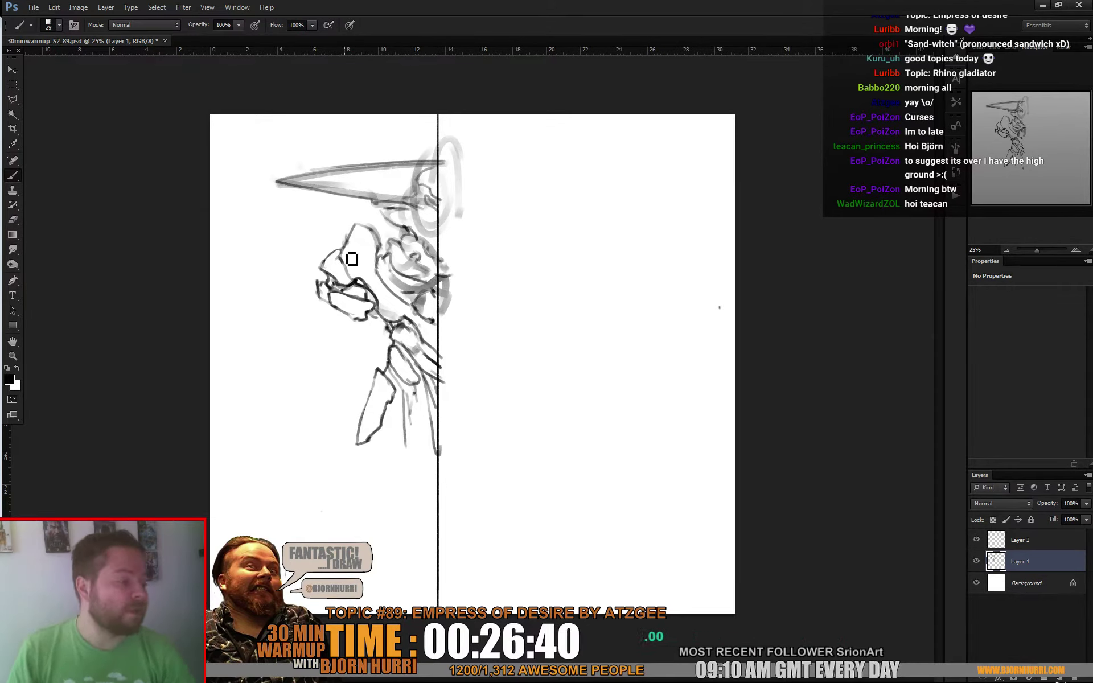
left_click_drag(346, 259, 341, 250)
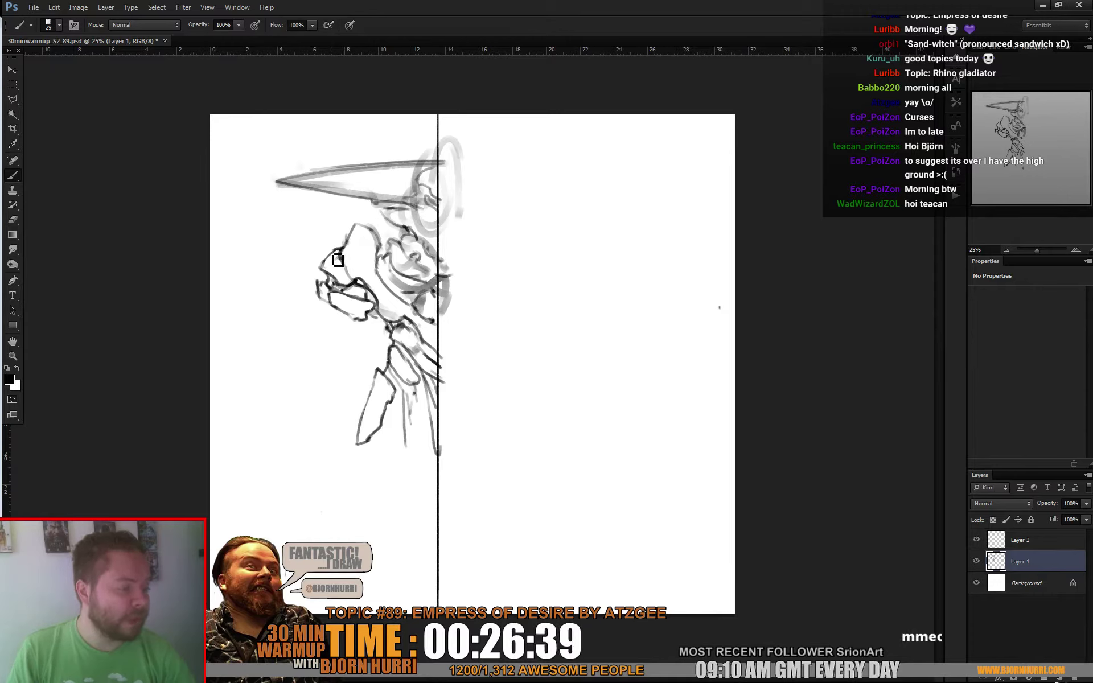
key("e")
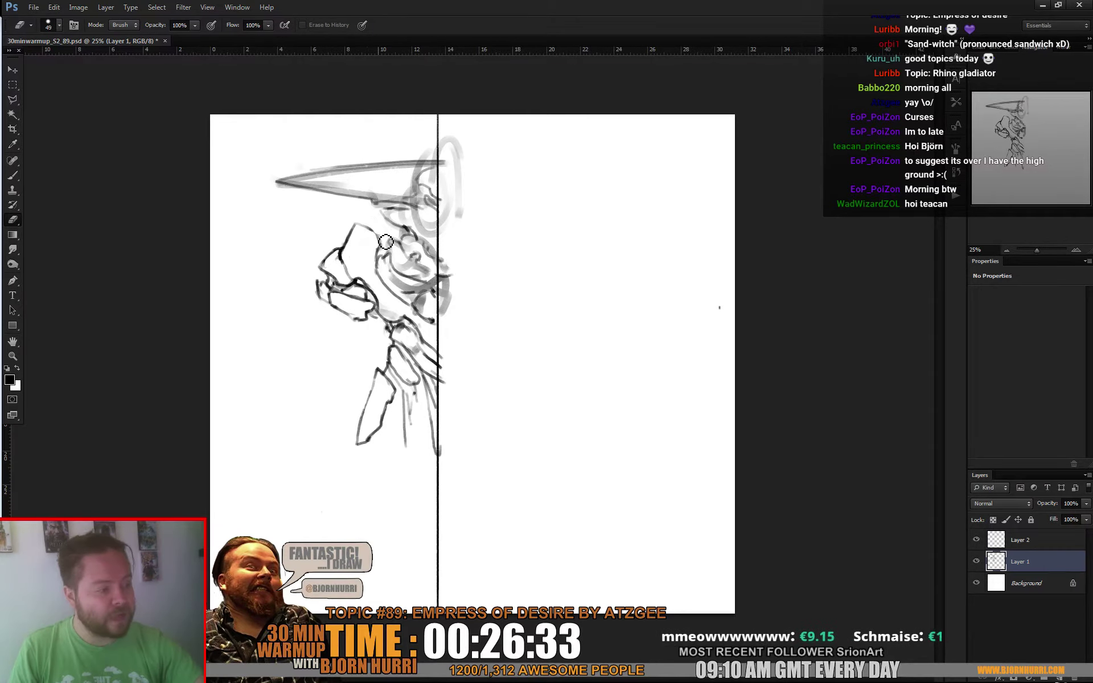
Redraw the chest and waist contours with darker lines, erasing stray grey strokes, and outline the collar beneath the hat brim
key("b")
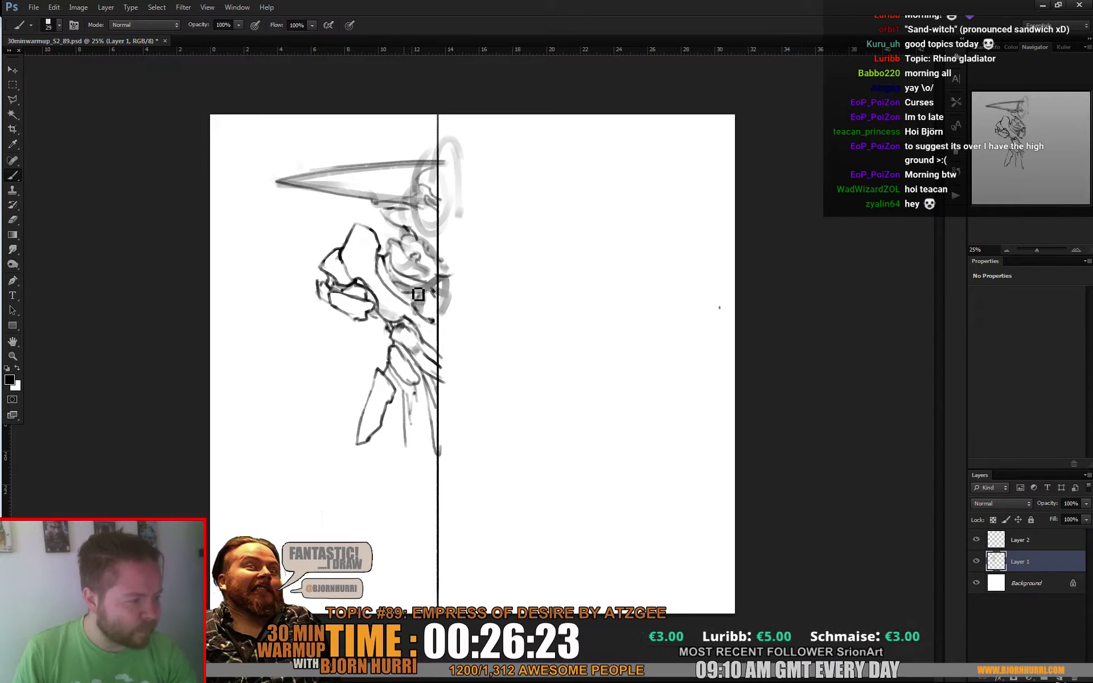
key("e")
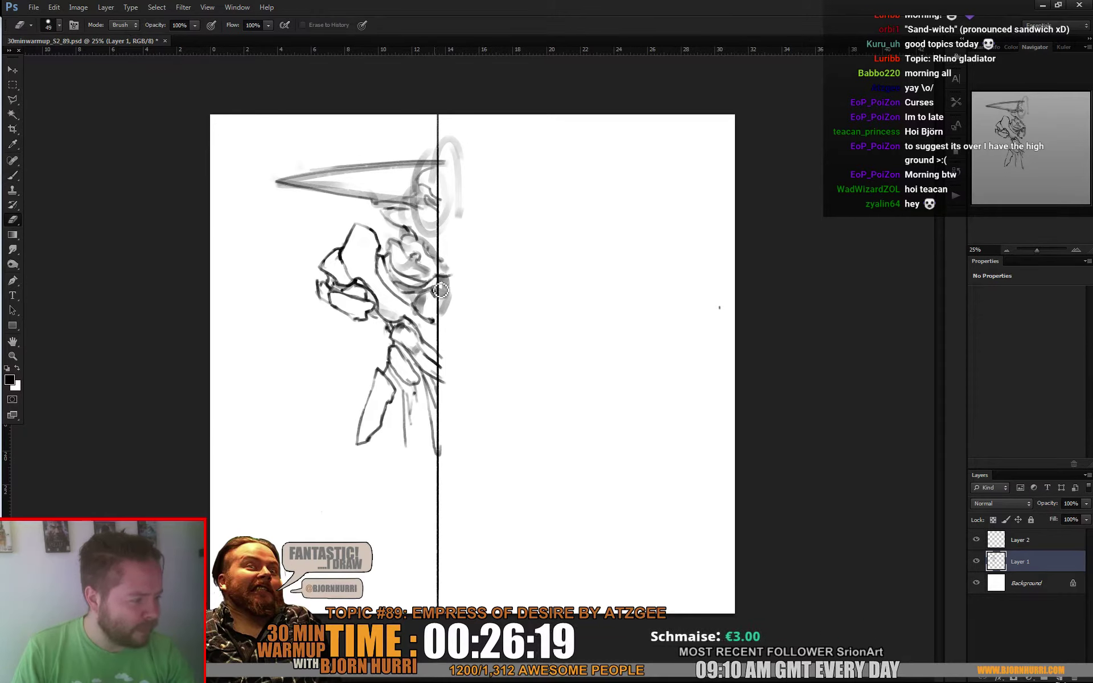
key("b")
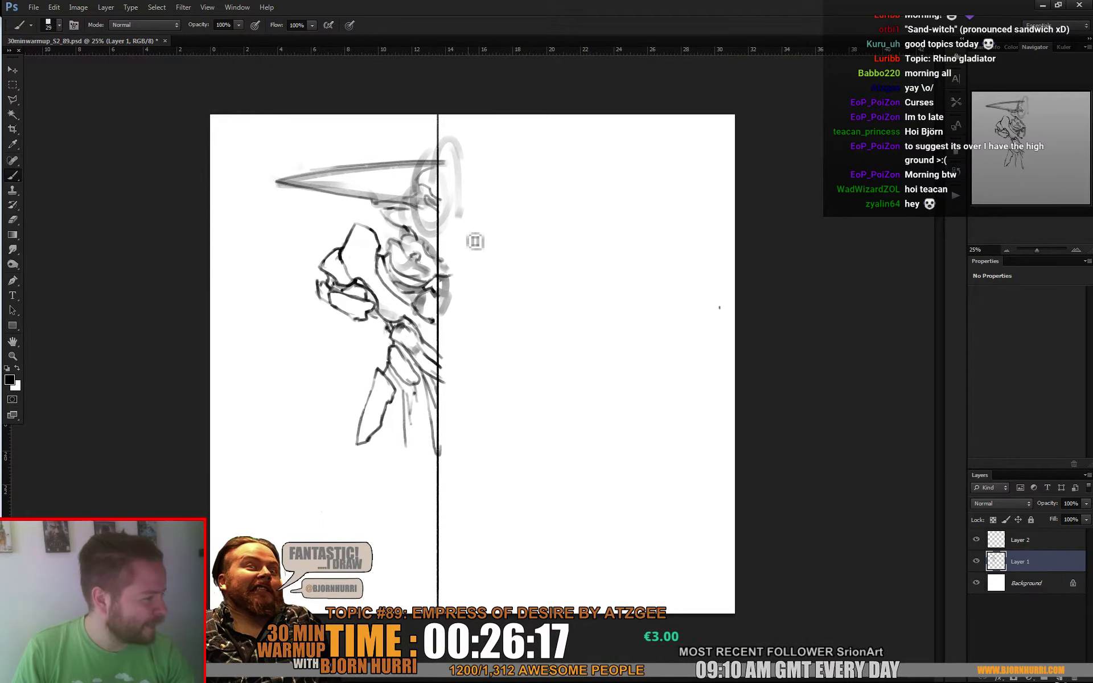
key("e")
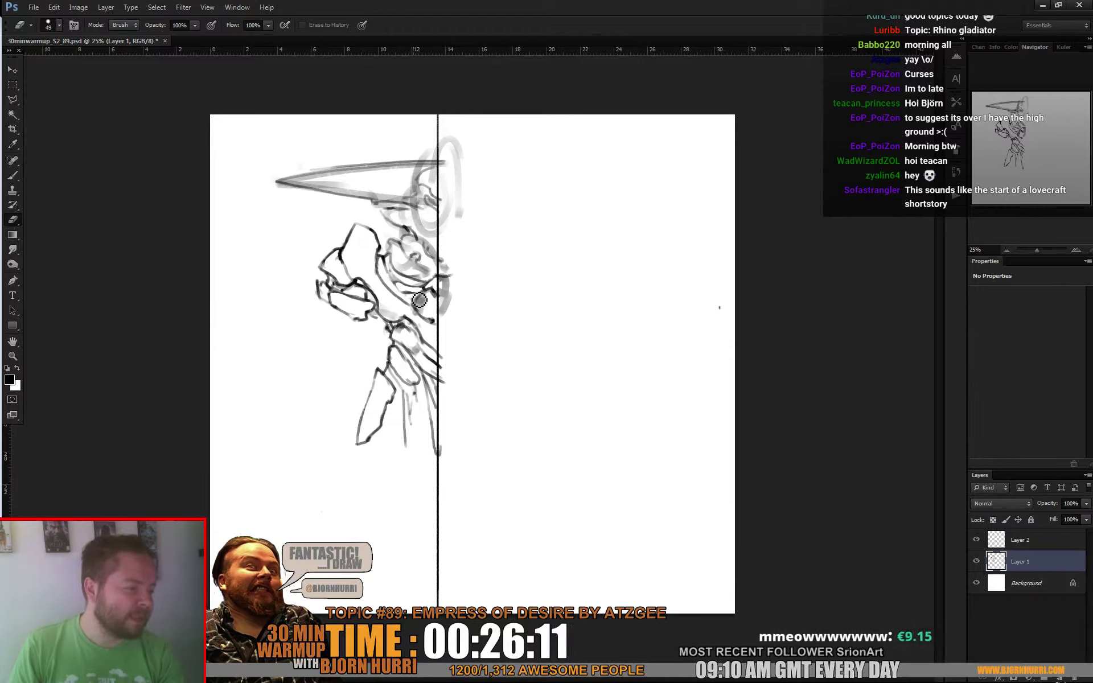
key("b")
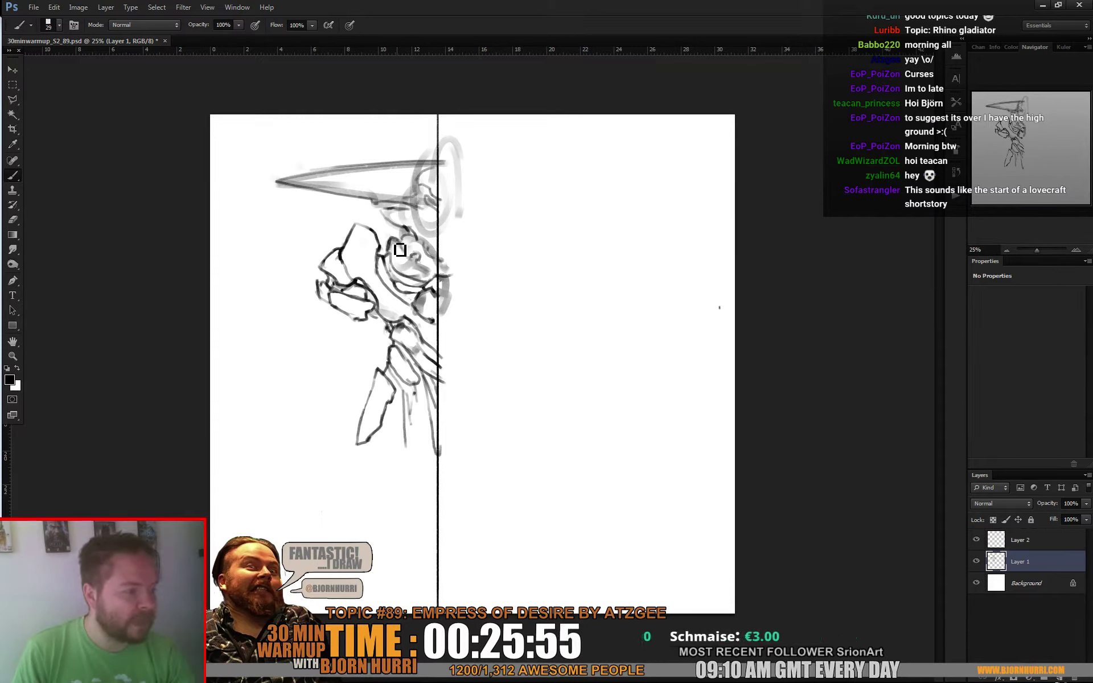
key("e")
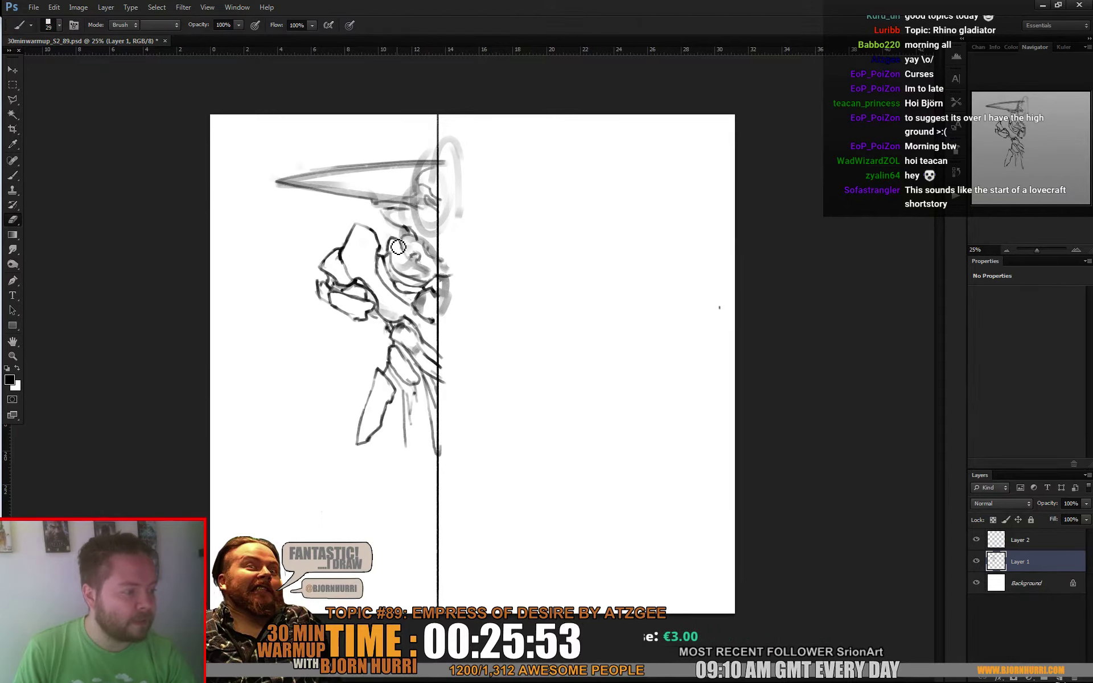
key("b")
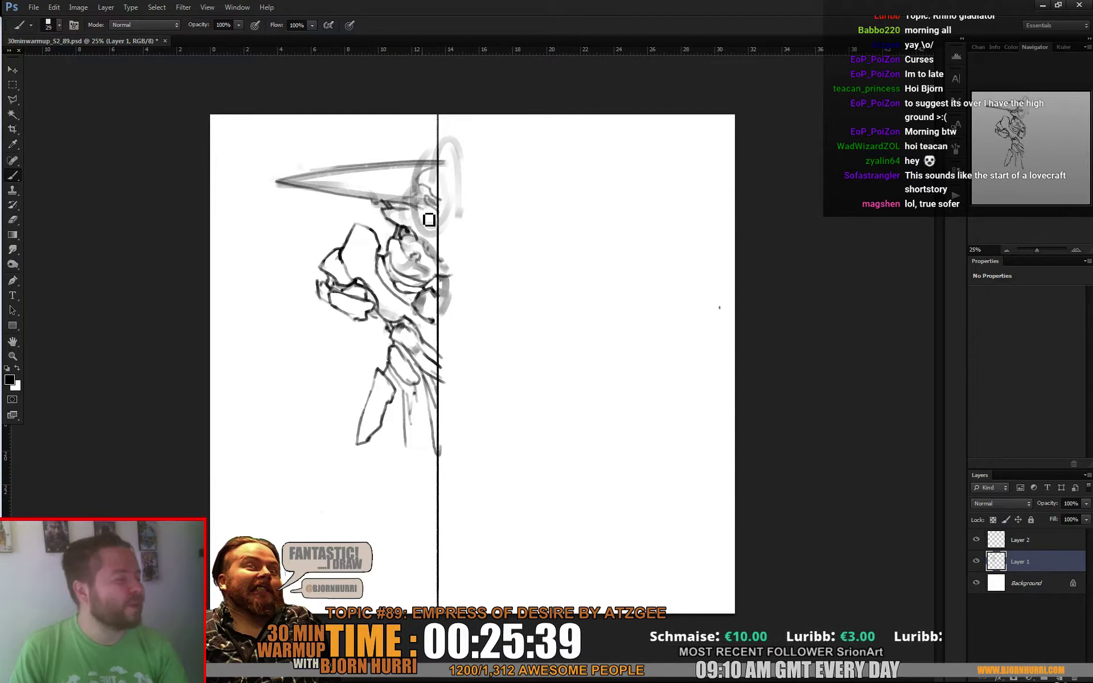
Erase the thick grey shading inside the pointed hat brim and redraw its upper edge with a clean dark stroke past the centre line
key("e")
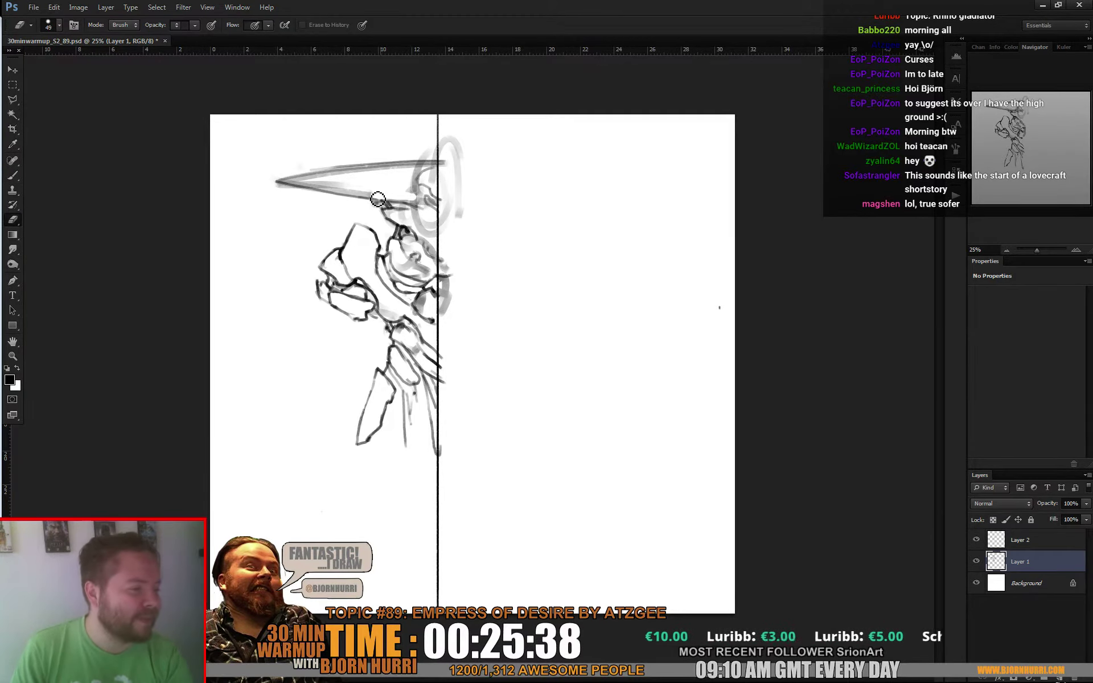
left_click_drag(377, 199, 320, 188)
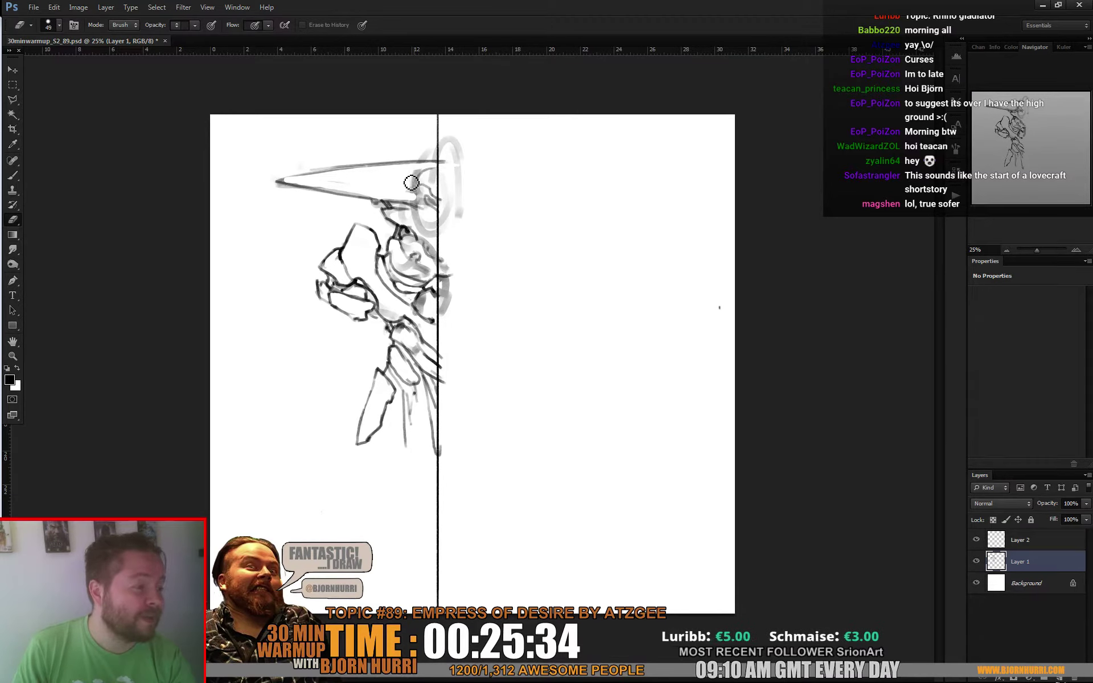
key("b")
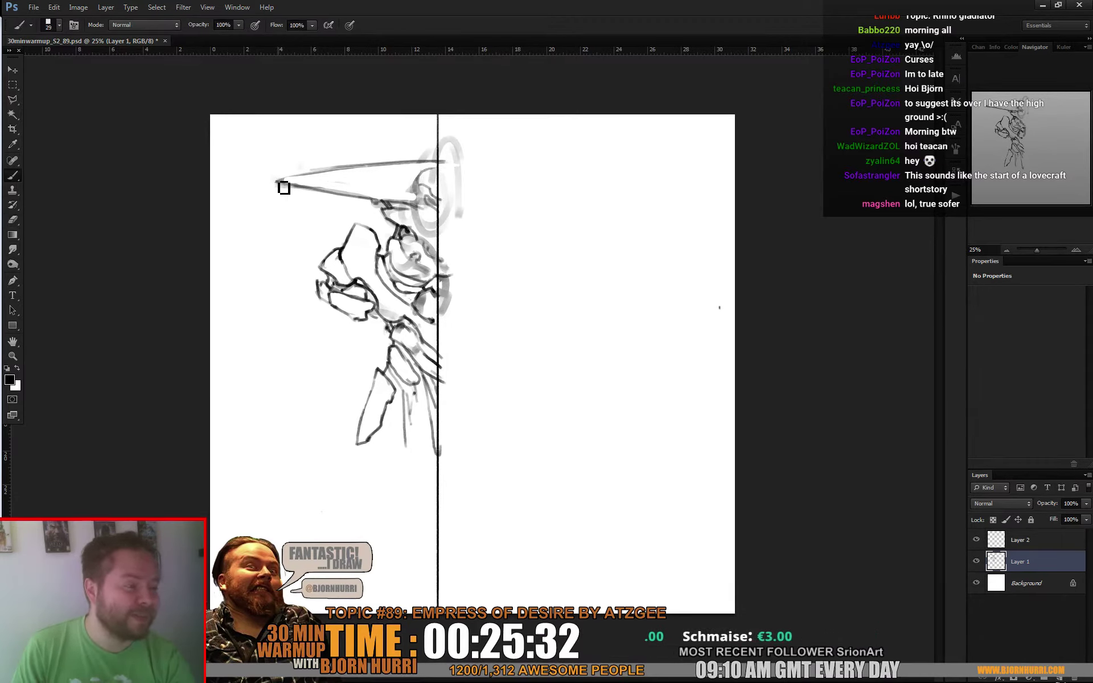
left_click_drag(332, 176, 450, 161)
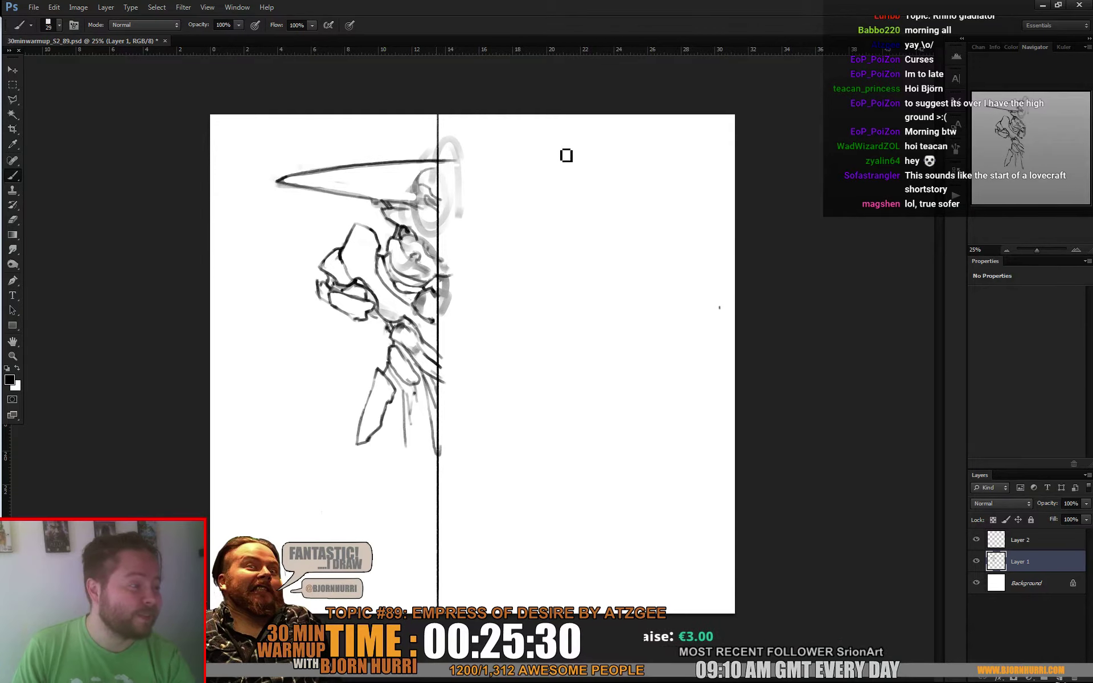
Erase the grey guide circle around the head, outline the face and neck with dark lines, and clean up the neck edge
key("e")
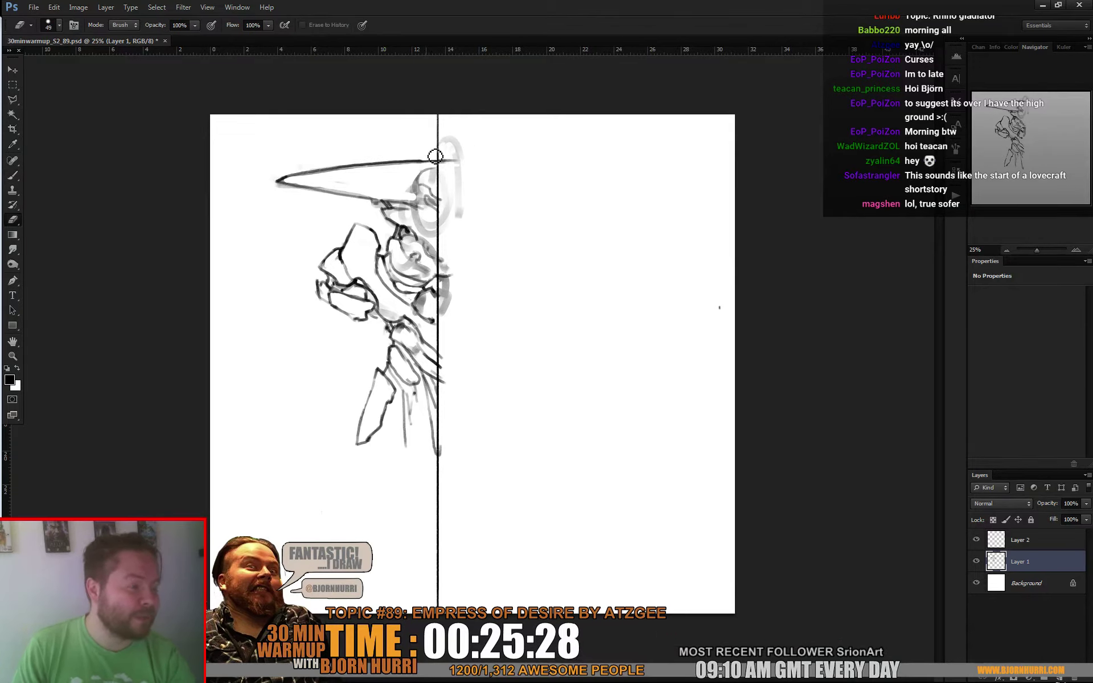
key("b")
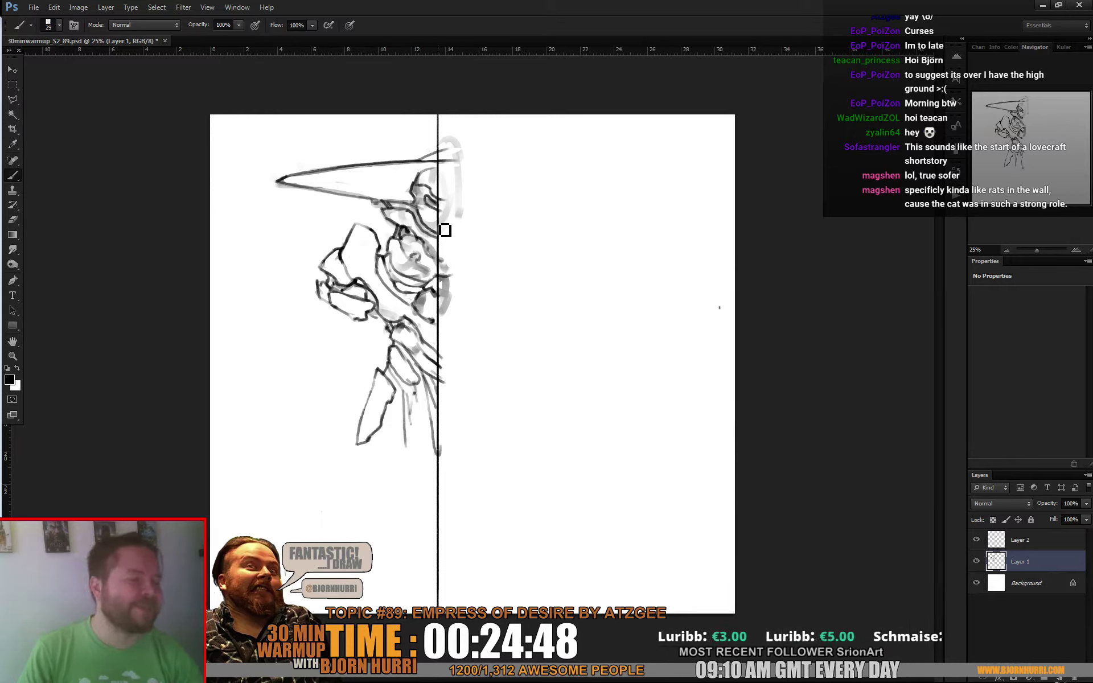
key("e")
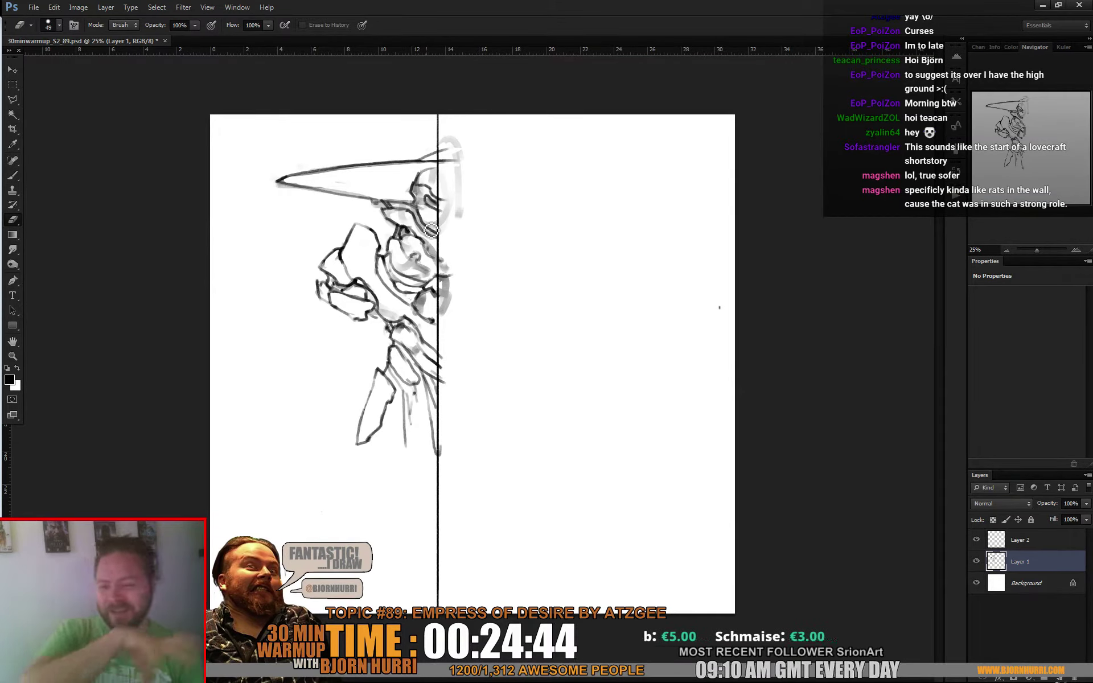
Draw long, narrow skirt strips hanging from the hips beside the centre line and close off their lower ends
key("b")
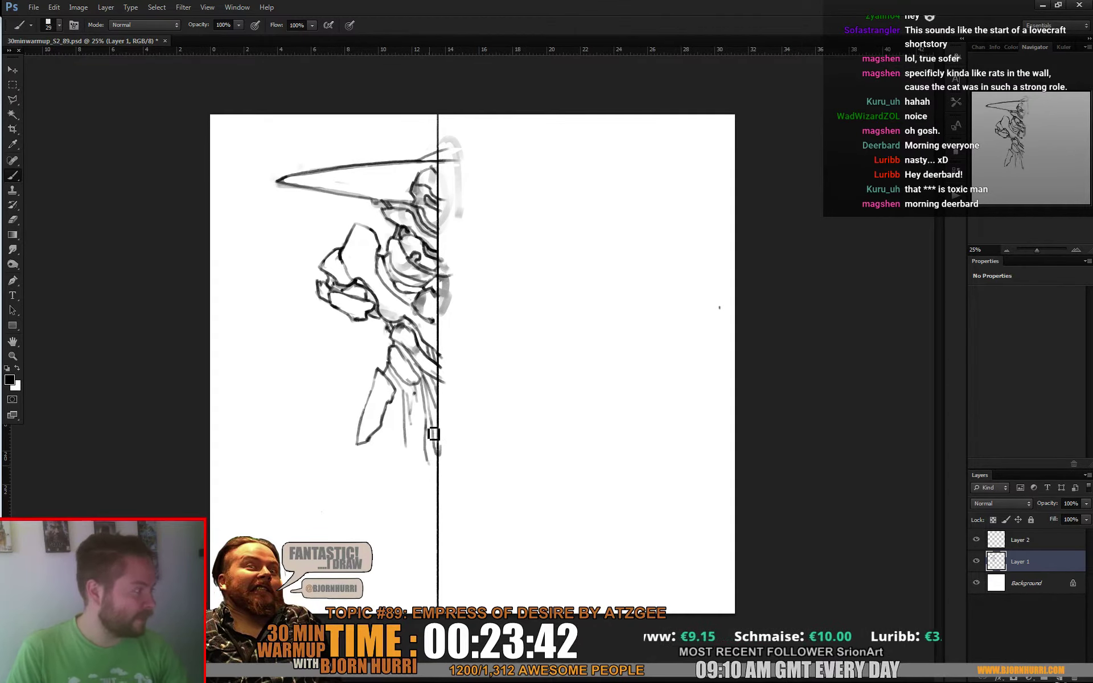
left_click_drag(408, 448, 418, 575)
left_click_drag(398, 403, 396, 548)
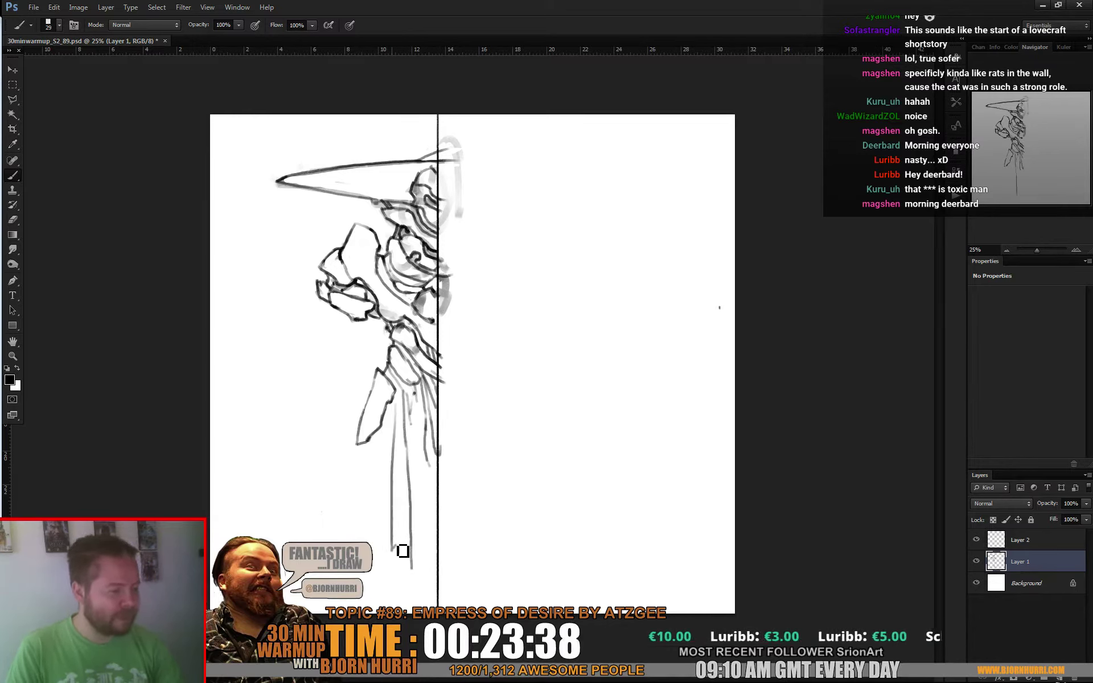
left_click_drag(381, 437, 376, 444)
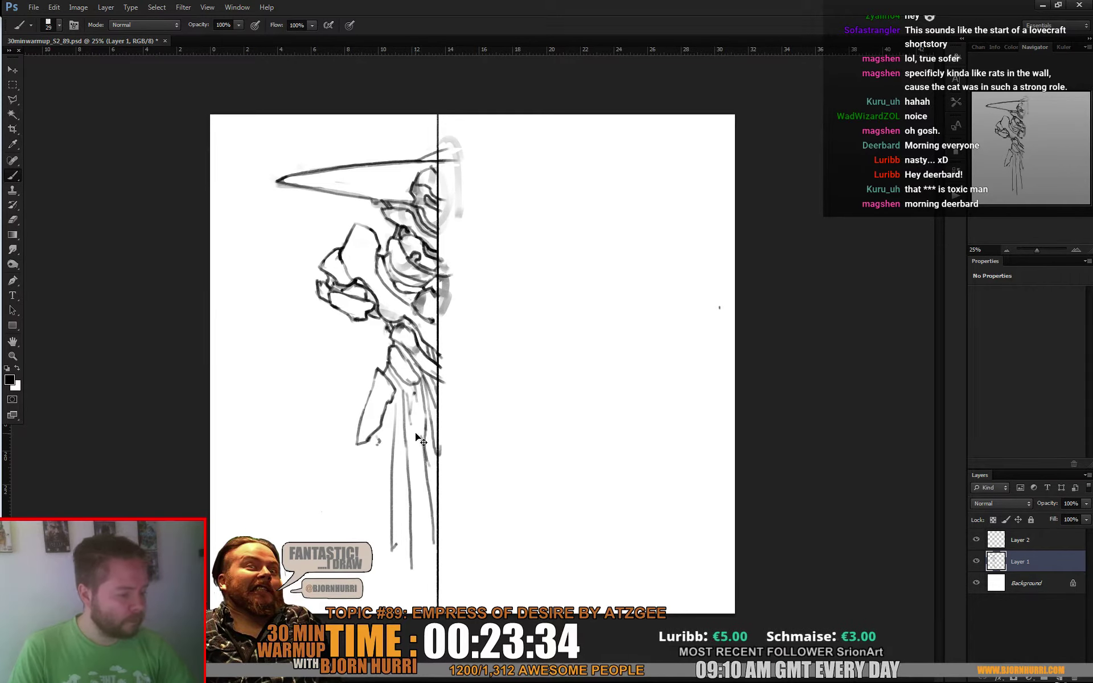
mouse_move(414, 419)
left_mouse_down()
mouse_move(424, 588)
mouse_move(421, 407)
mouse_move(415, 421)
left_mouse_up()
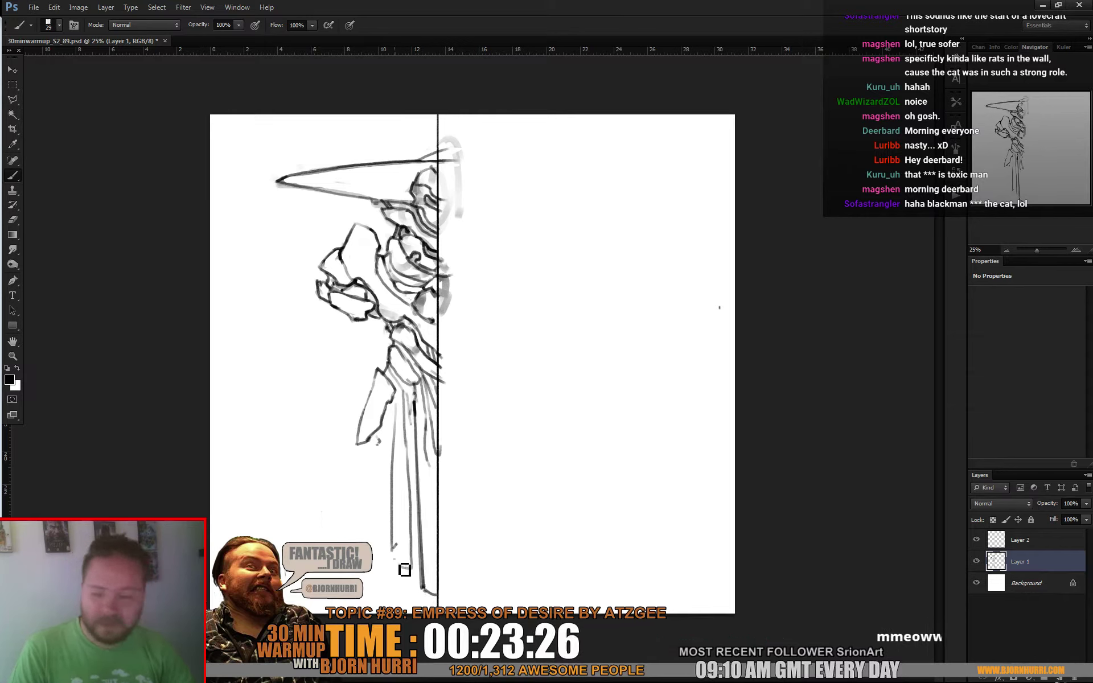
left_click_drag(401, 567, 393, 551)
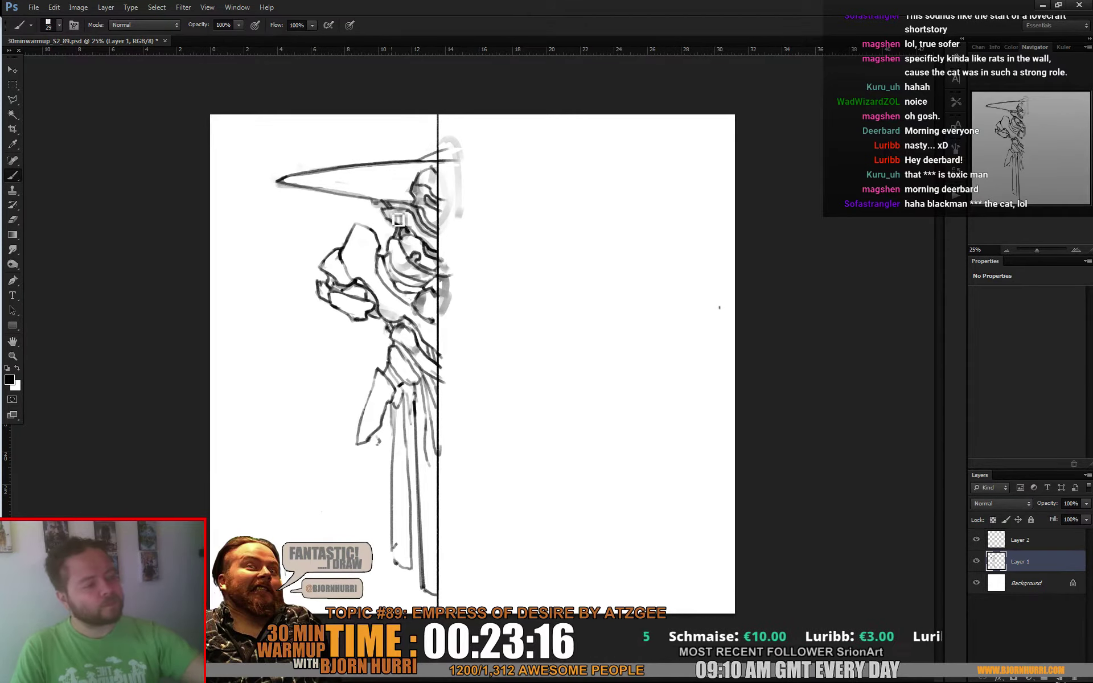
Set the brush size to 22 px, add a new layer above Layer 1, and draw two small ornaments hanging beneath the hat brim
right_click(374, 204)
key("Return")
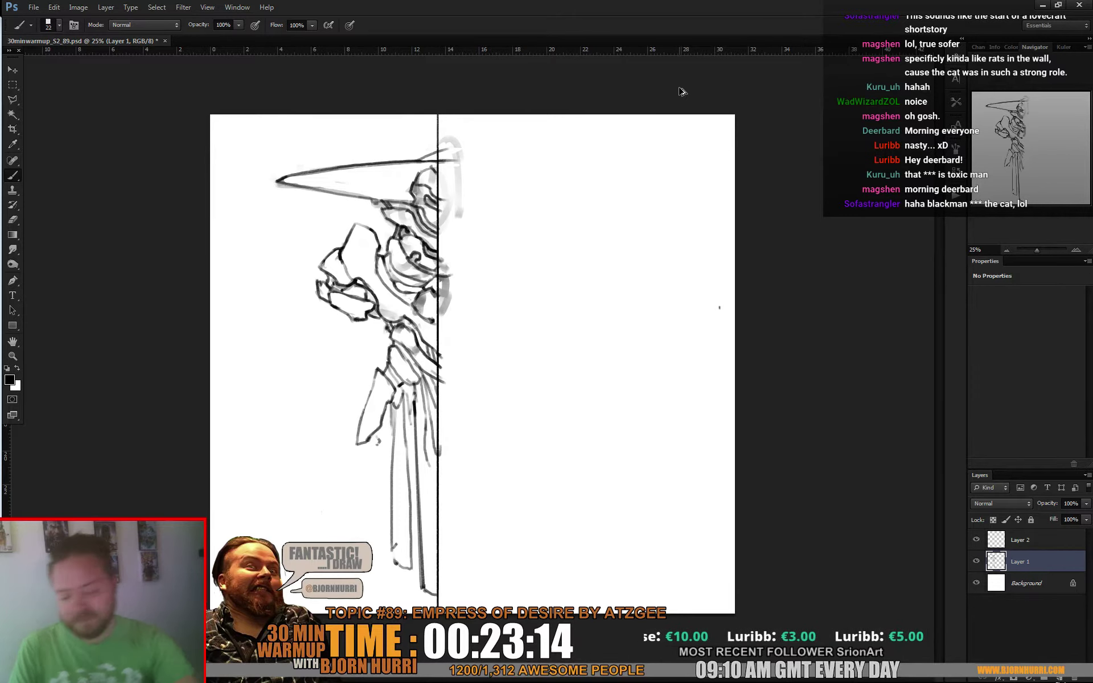
key("ctrl+shift+alt+n")
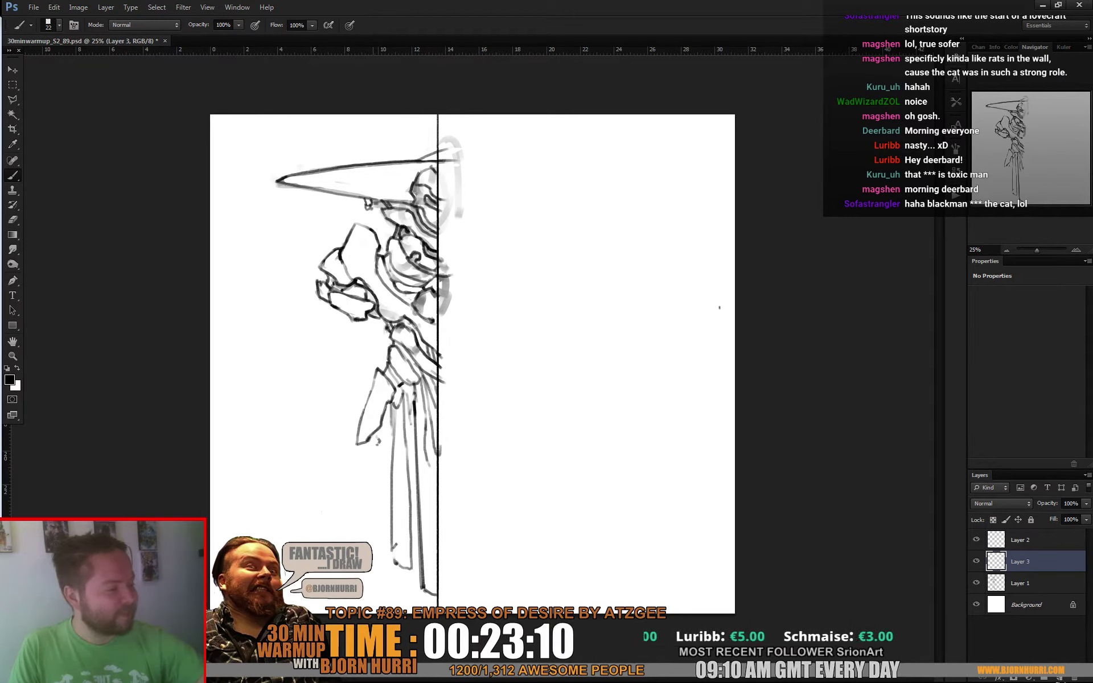
left_click_drag(371, 203, 368, 228)
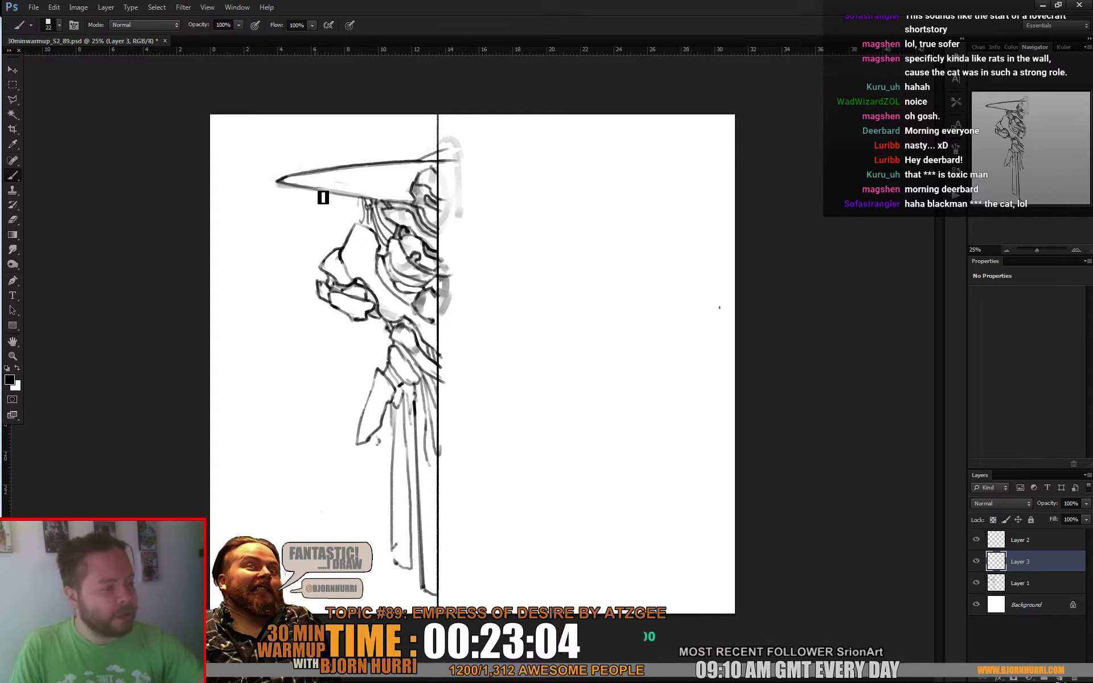
left_click_drag(320, 191, 322, 207)
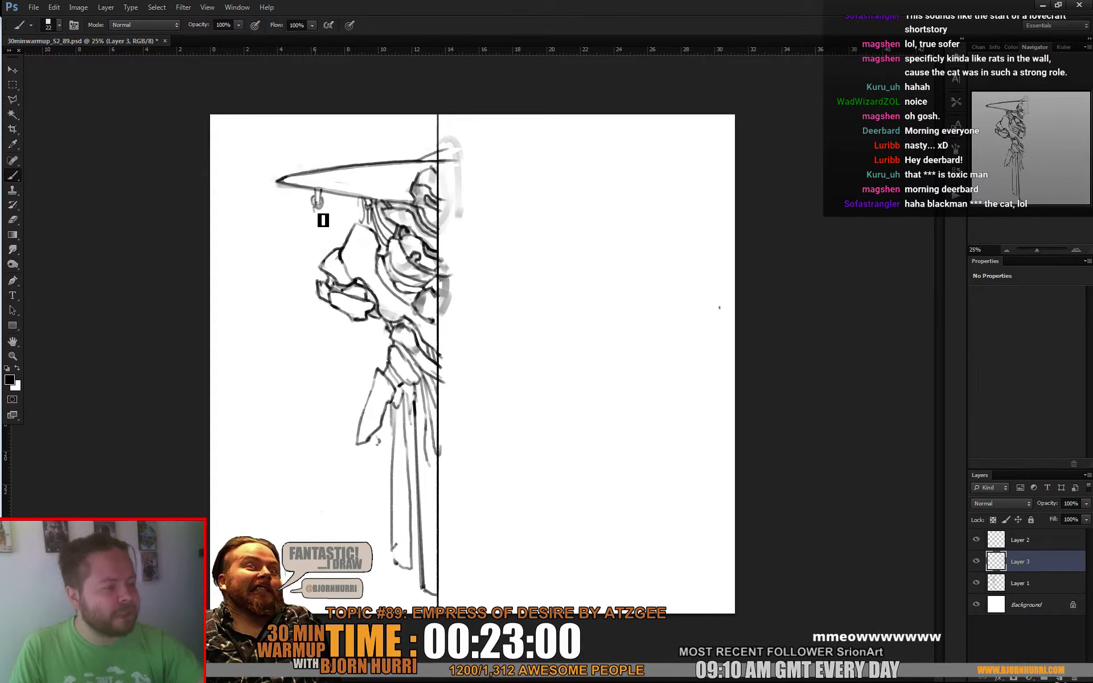
Draw curved cords from the outer hat ornament toward the shoulder and two long thin ribbons hanging down past the forearm
left_click_drag(317, 209, 328, 257)
key("ctrl+z")
left_click_drag(316, 208, 333, 263)
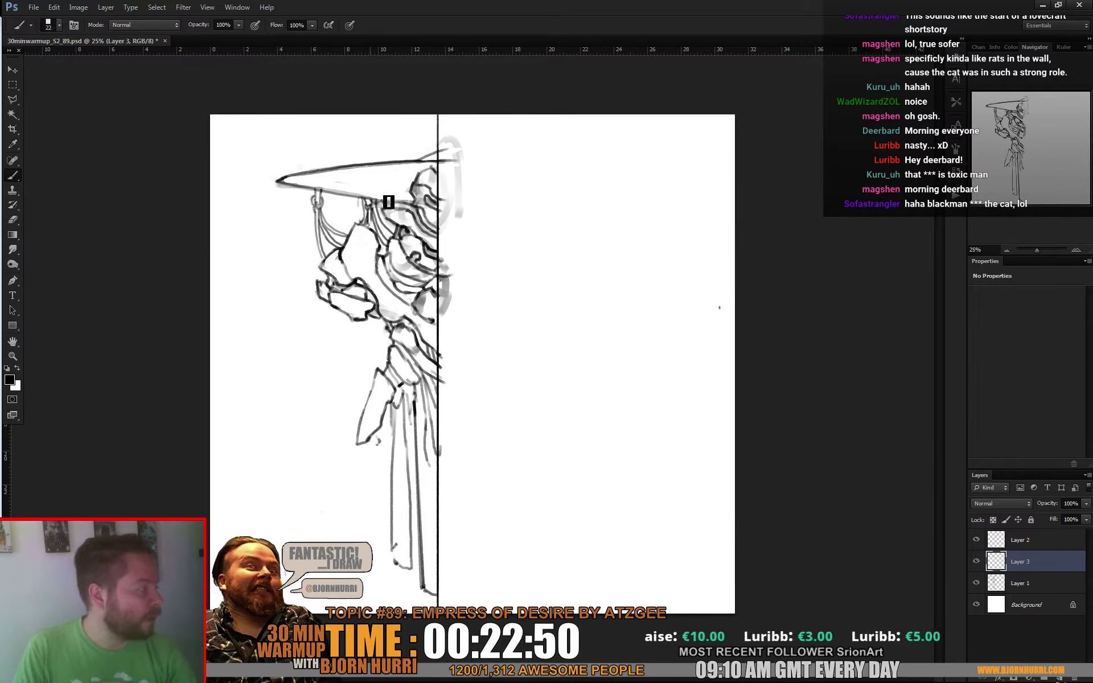
left_click_drag(313, 206, 320, 396)
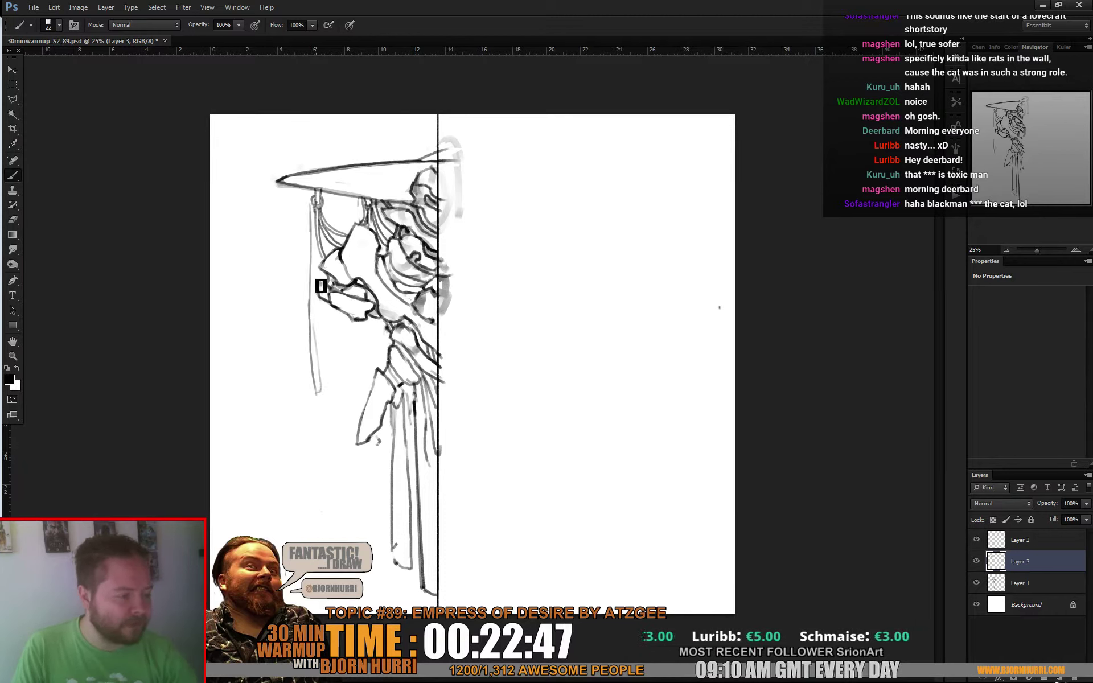
left_click_drag(323, 299, 329, 346)
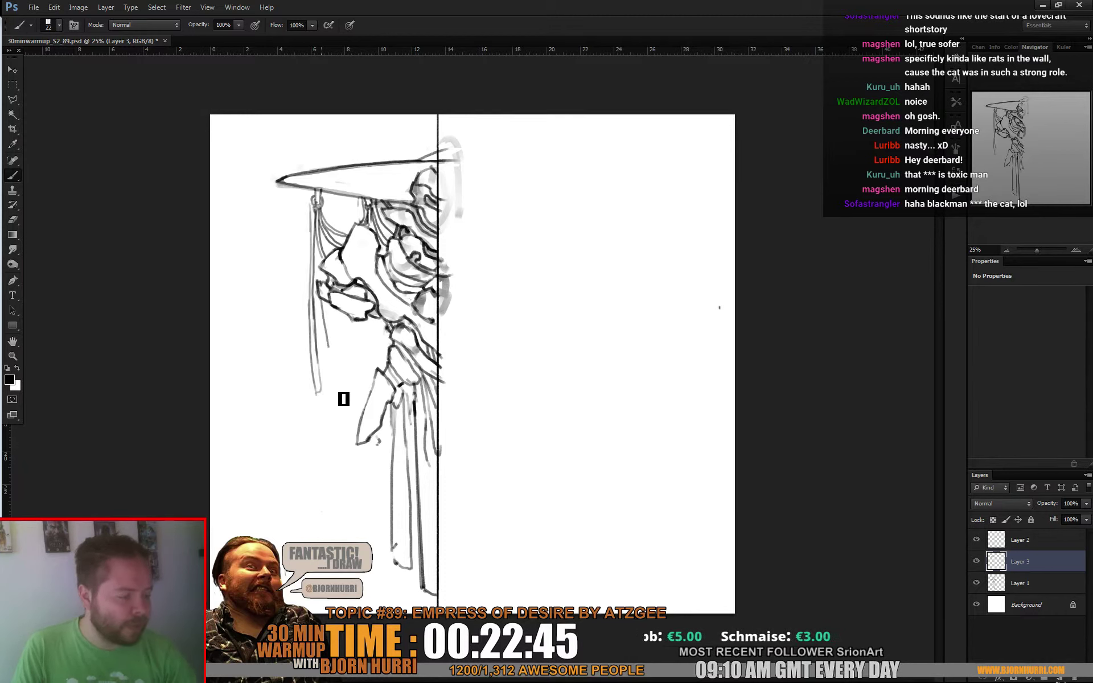
left_click_drag(340, 421, 328, 345)
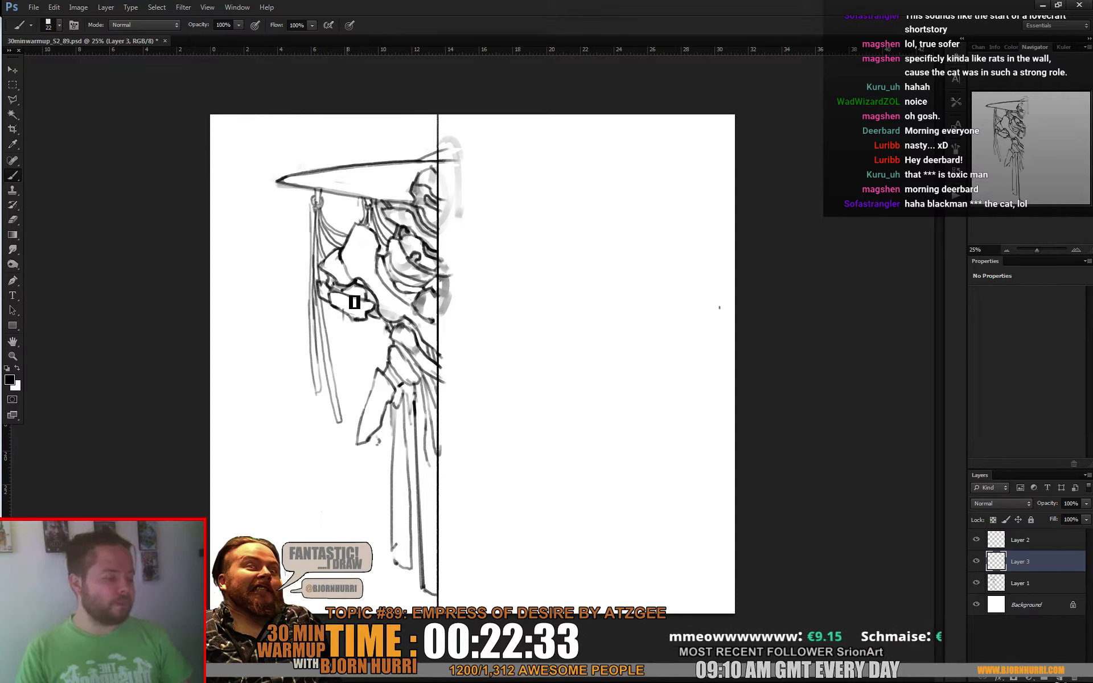
Draw a long lower panel beneath the leaf-shaped hip panel, reshaping its inner edge with the eraser and adding small details there and at the hip
mouse_move(386, 446)
left_mouse_down()
mouse_move(389, 485)
mouse_move(348, 523)
left_mouse_up()
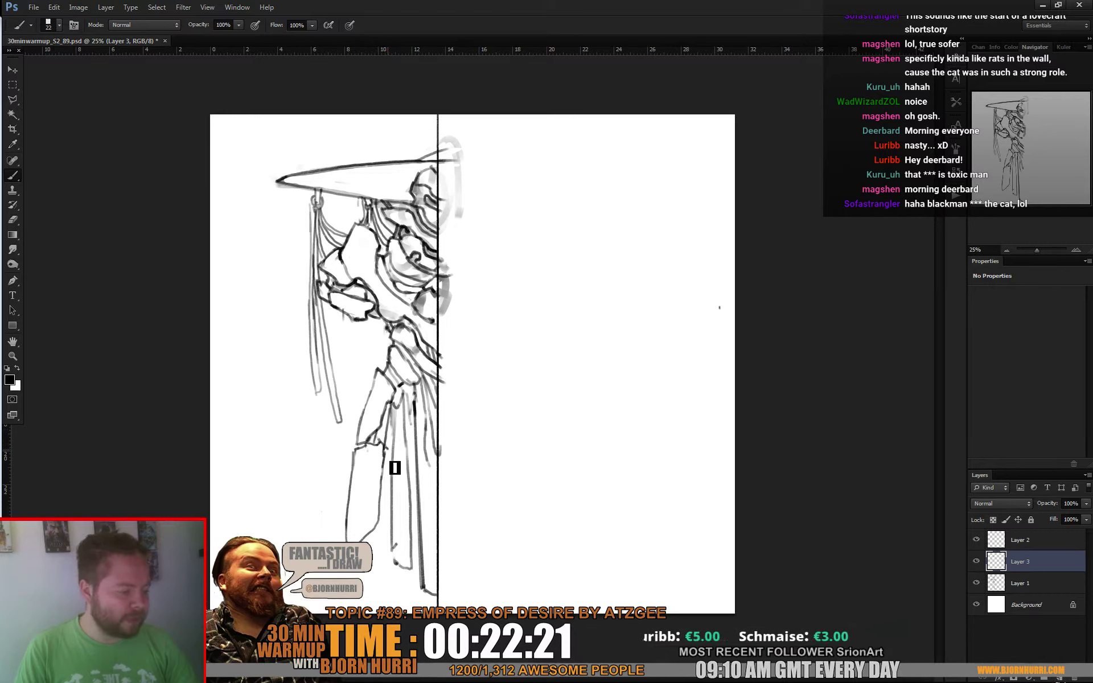
key("e")
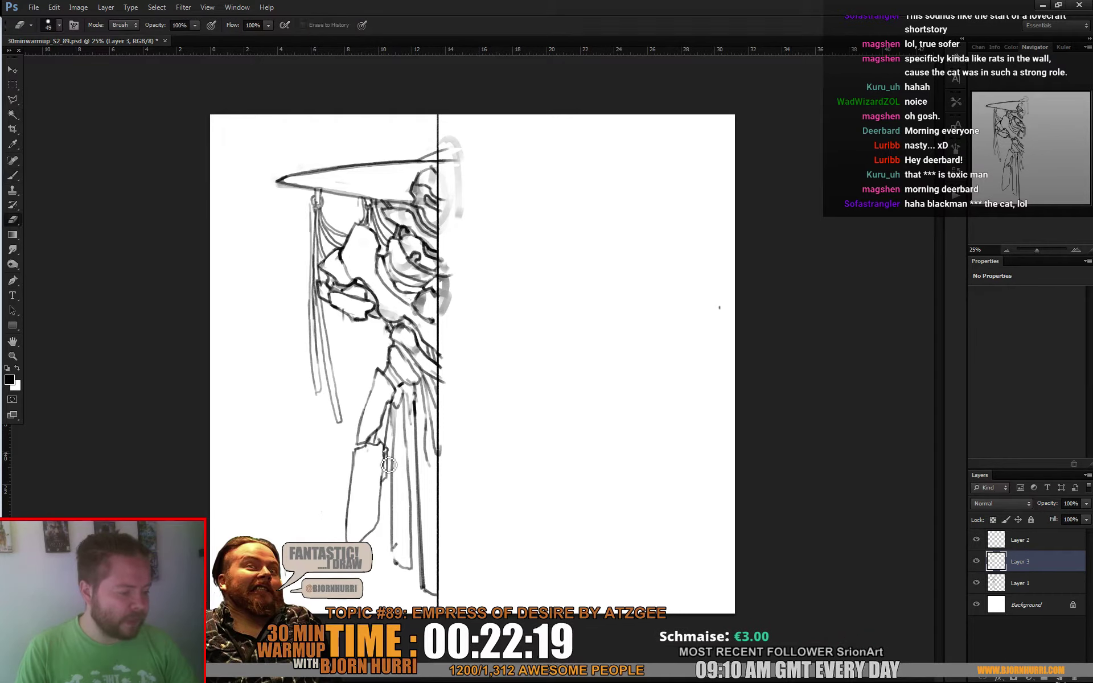
key("b")
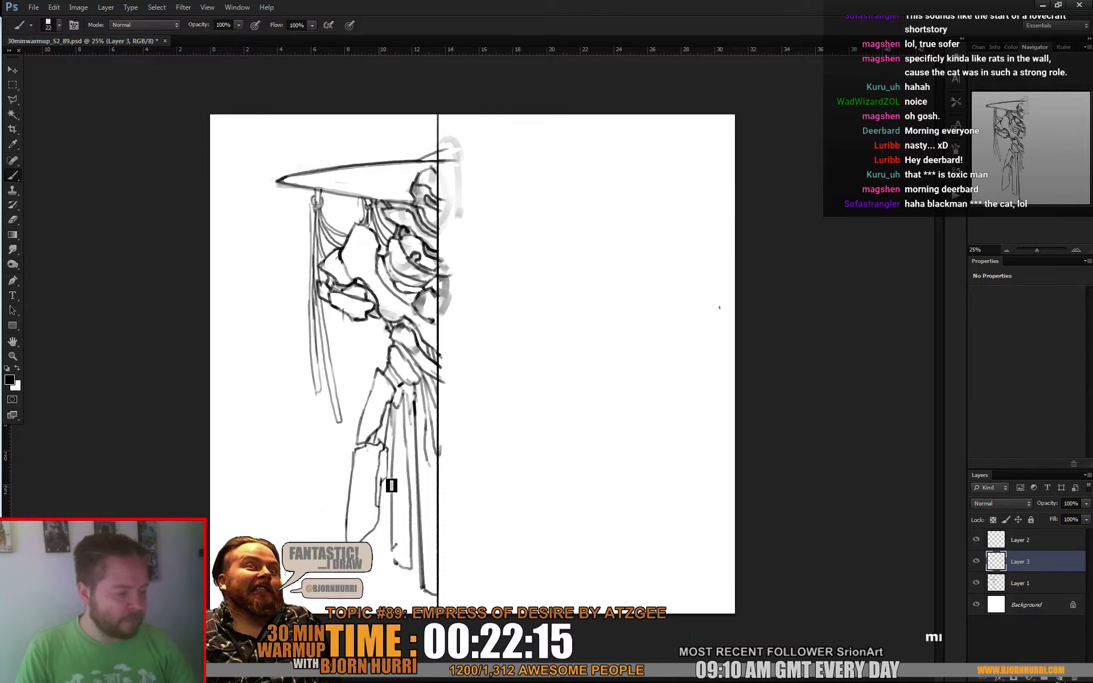
key("e")
key("b")
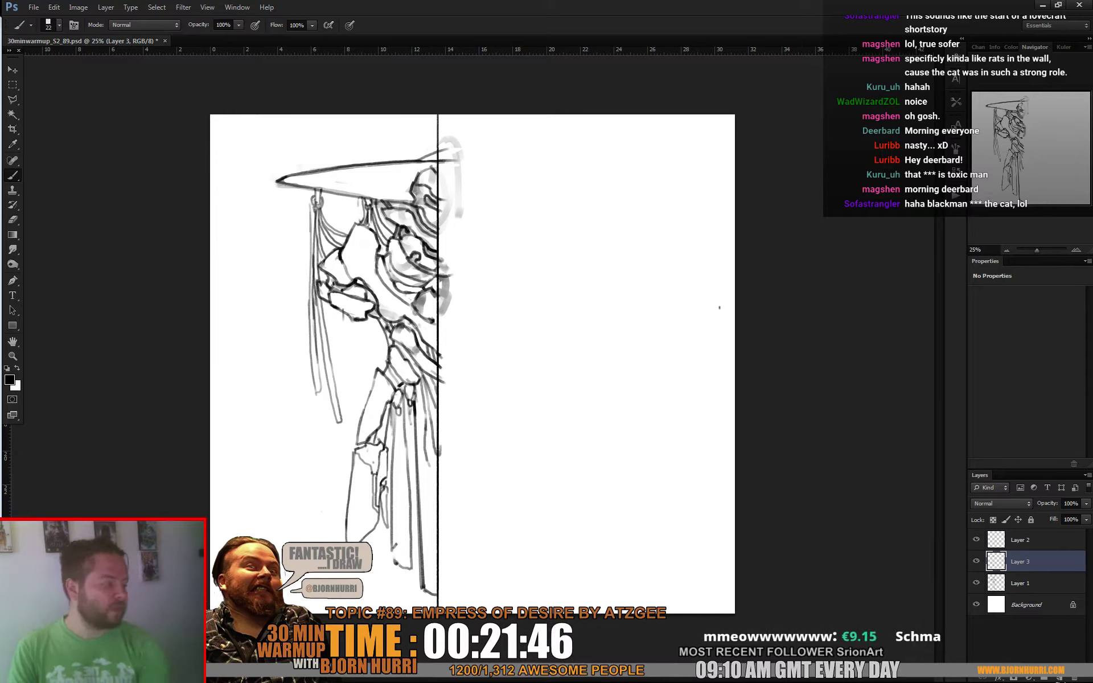
Check the sketch with the centre-line layer hidden, merge Layer 3 down into Layer 1, and show the centre line again
left_click(977, 541)
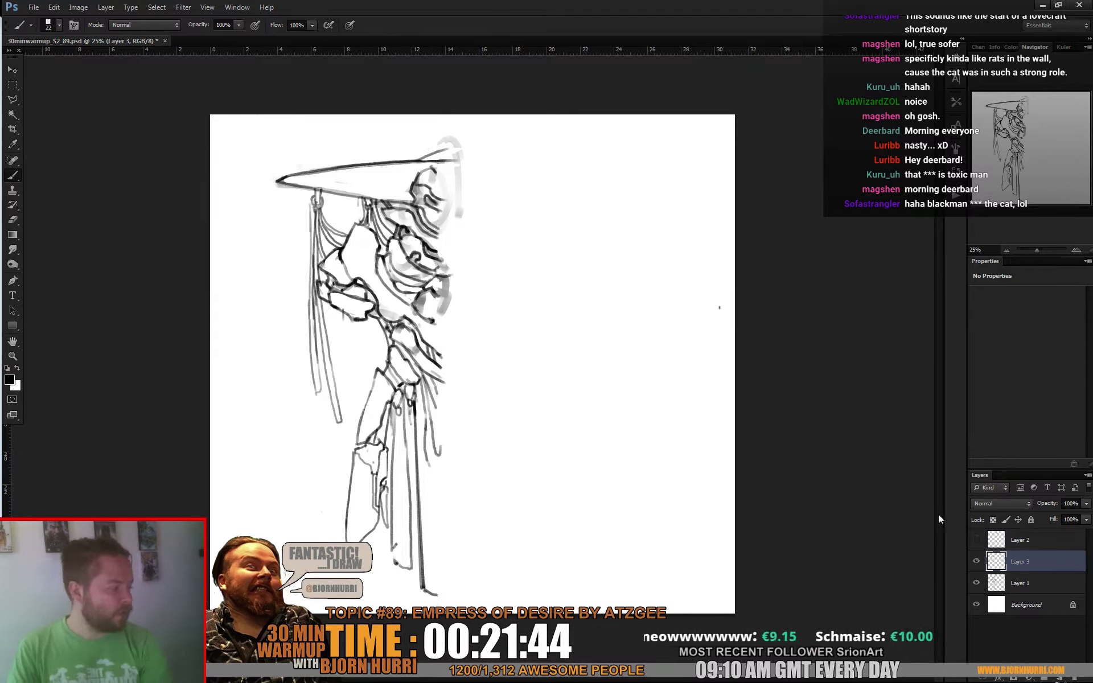
left_click(977, 562)
left_click(977, 561)
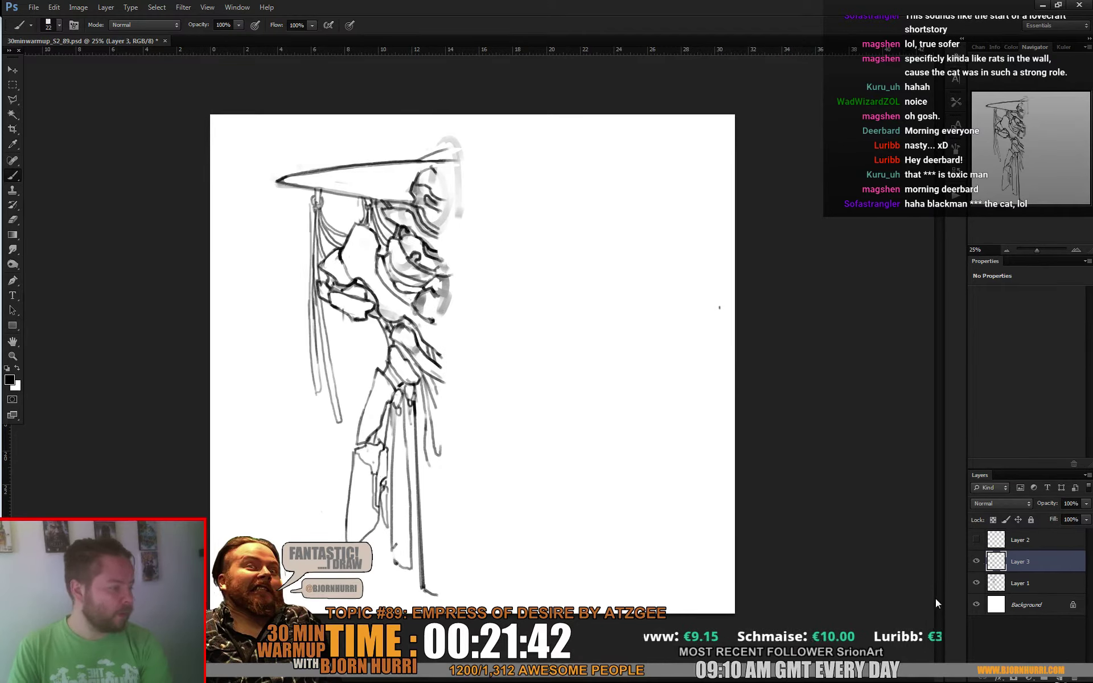
key("ctrl+e")
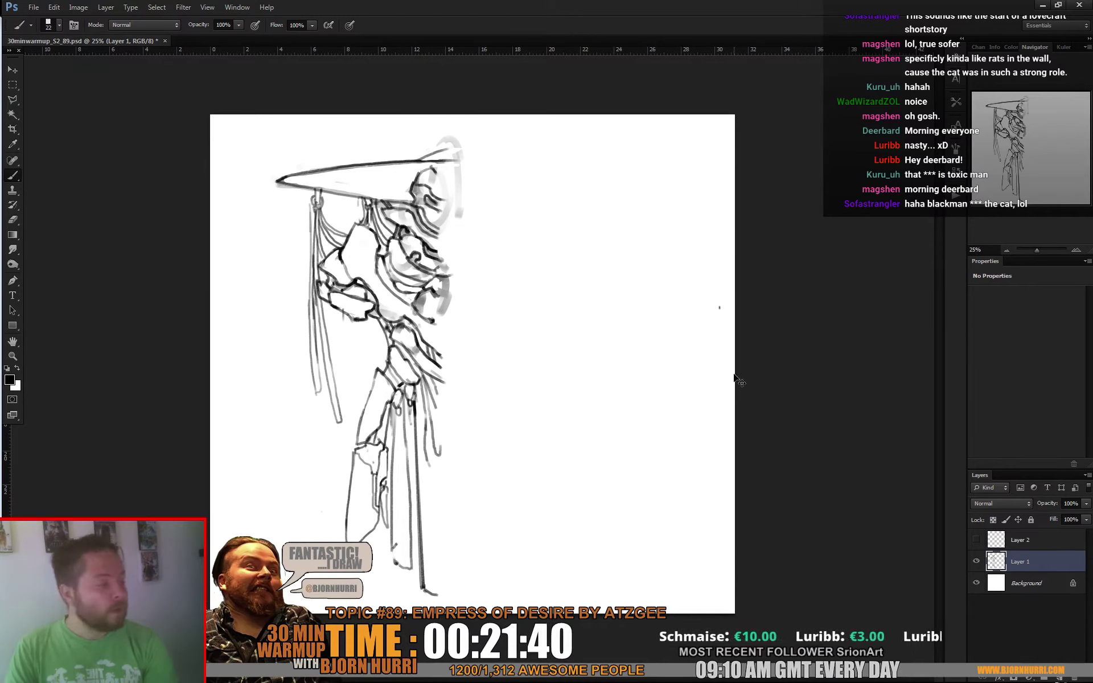
left_click(977, 540)
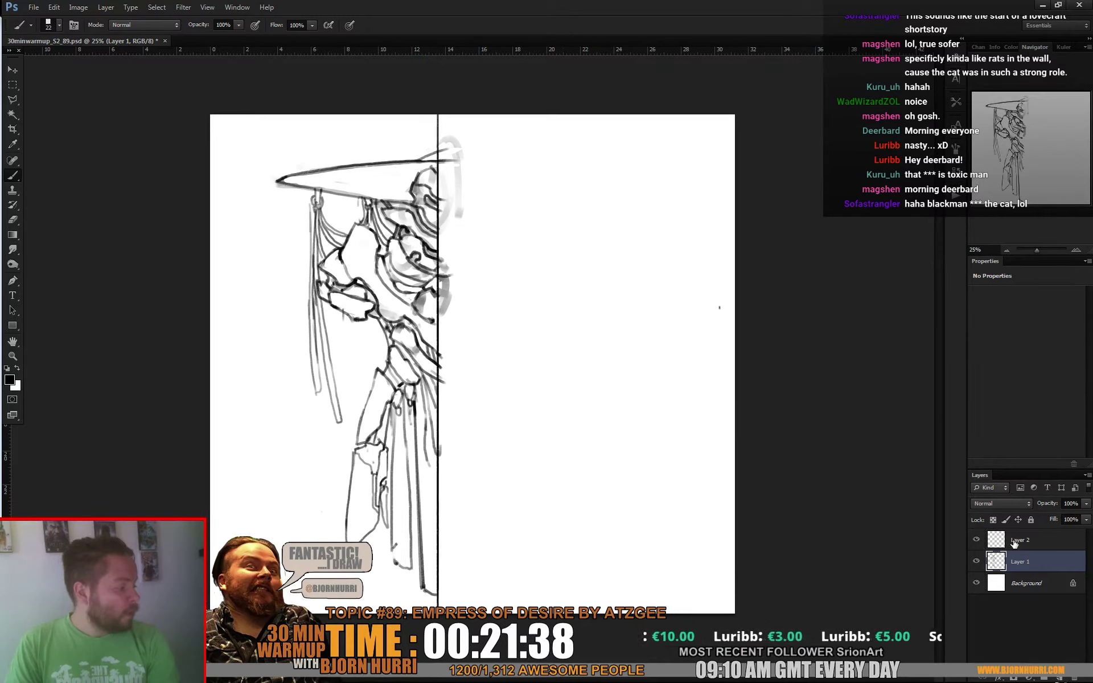
Delete the parts of the Layer 1 sketch that extend past the centre line and hide the centre-line layer
left_click(1019, 539)
key("m")
left_click_drag(598, 99, 439, 608)
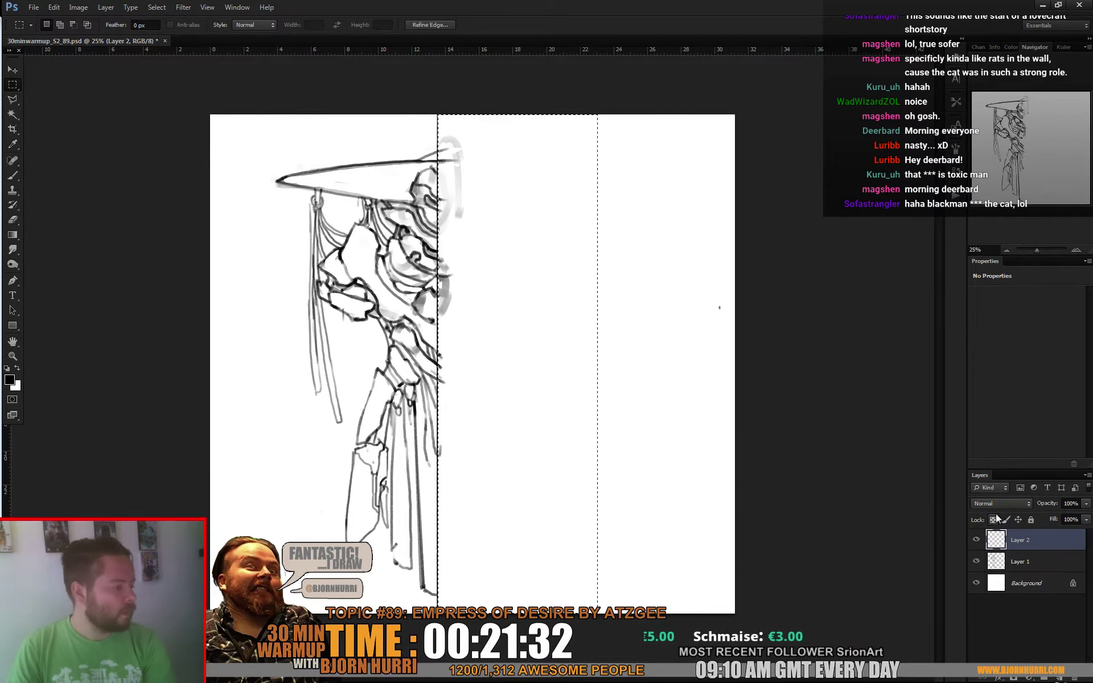
left_click(1025, 564)
left_click(977, 540)
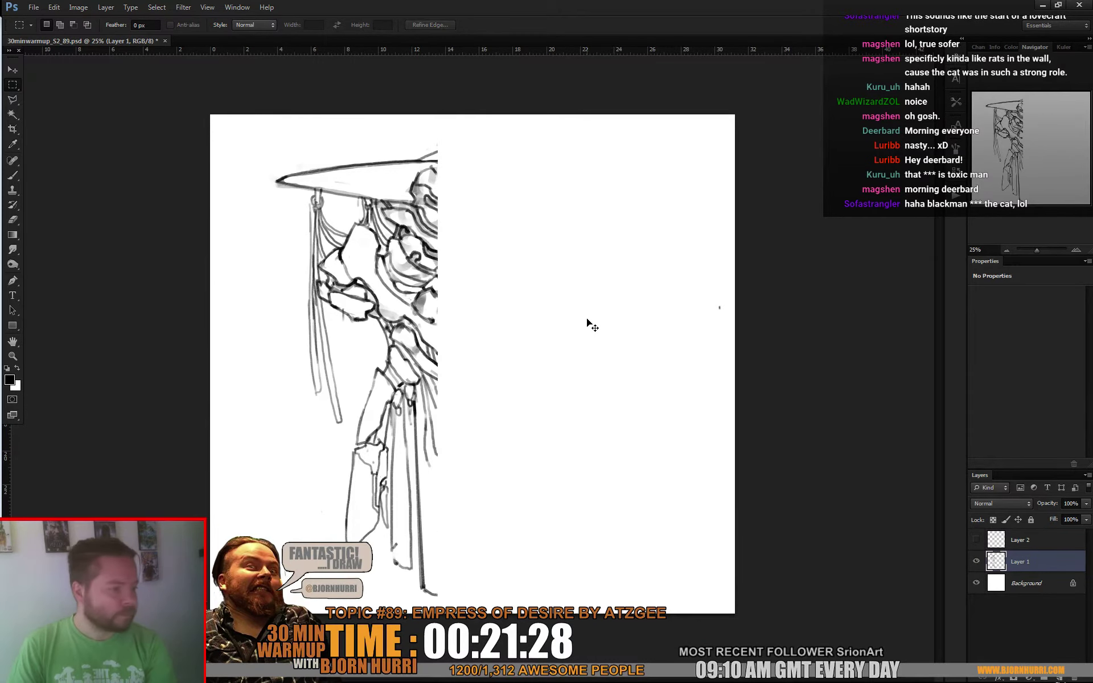
Duplicate the half figure, flip the copy horizontally, align it along the centre to complete the body, and merge it into Layer 1
key("ctrl+j")
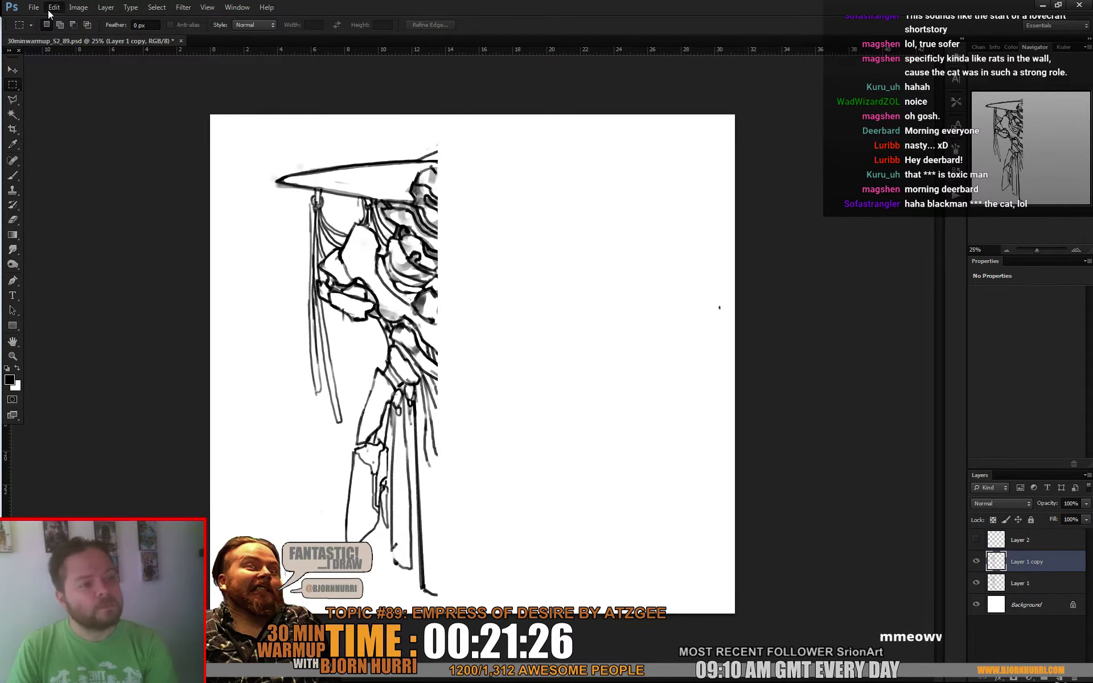
left_click(53, 8)
left_click(253, 354)
key("v")
left_click_drag(257, 311, 129, 301)
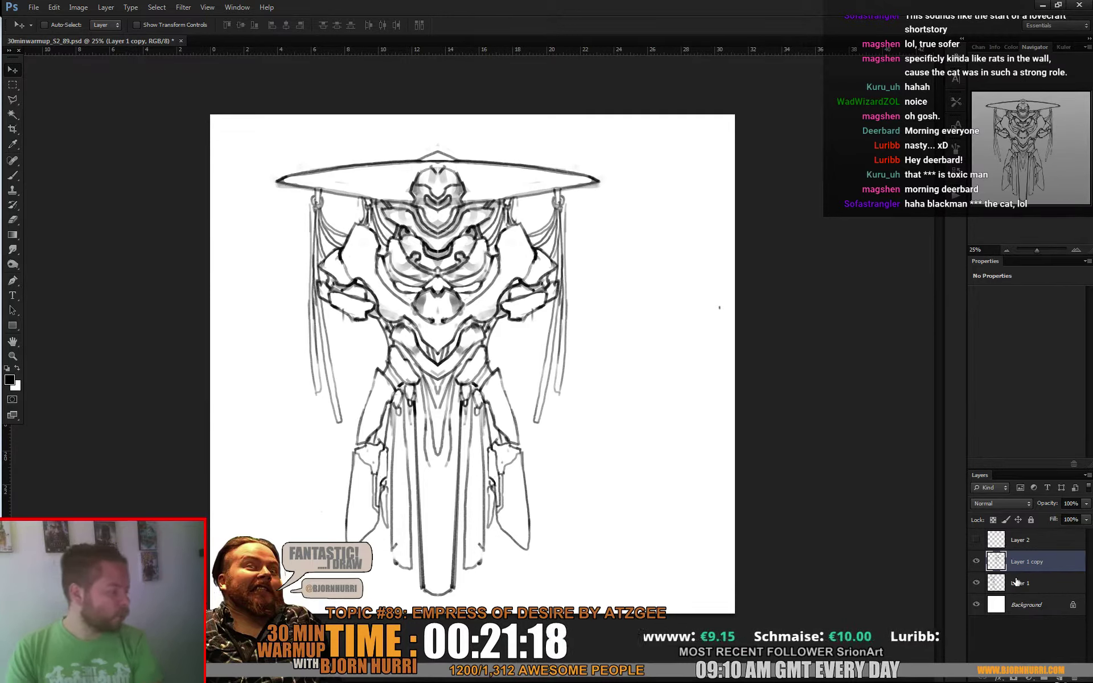
key("ctrl+e")
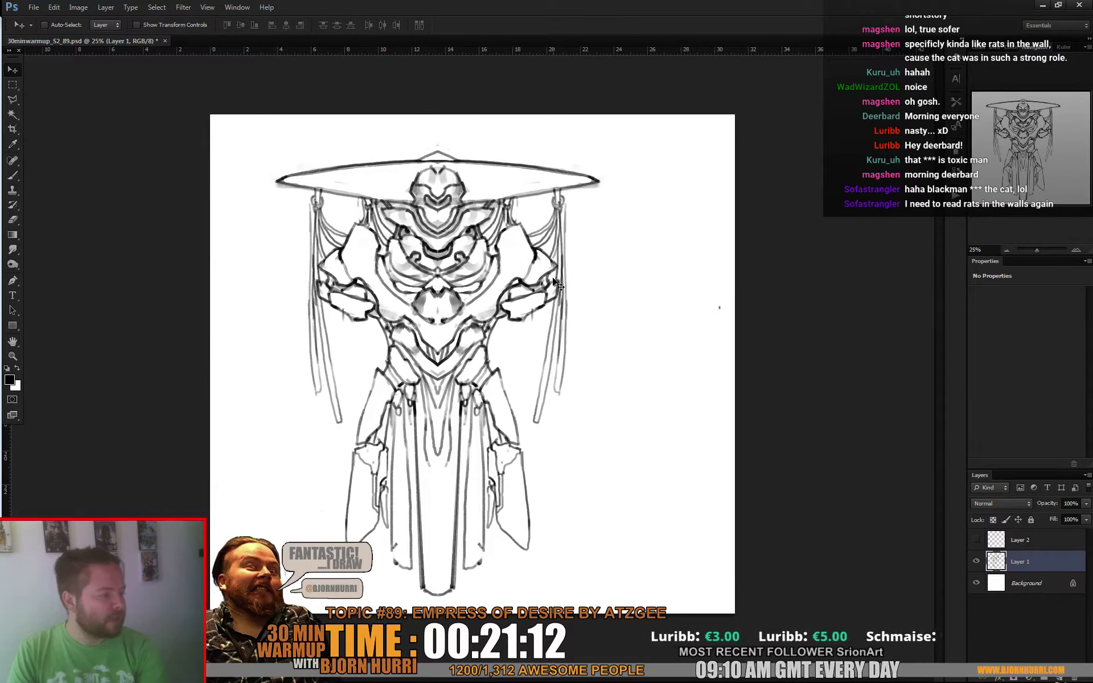
Crop the canvas to add space below the figure and adjust its sides so the figure sits centred
key("c")
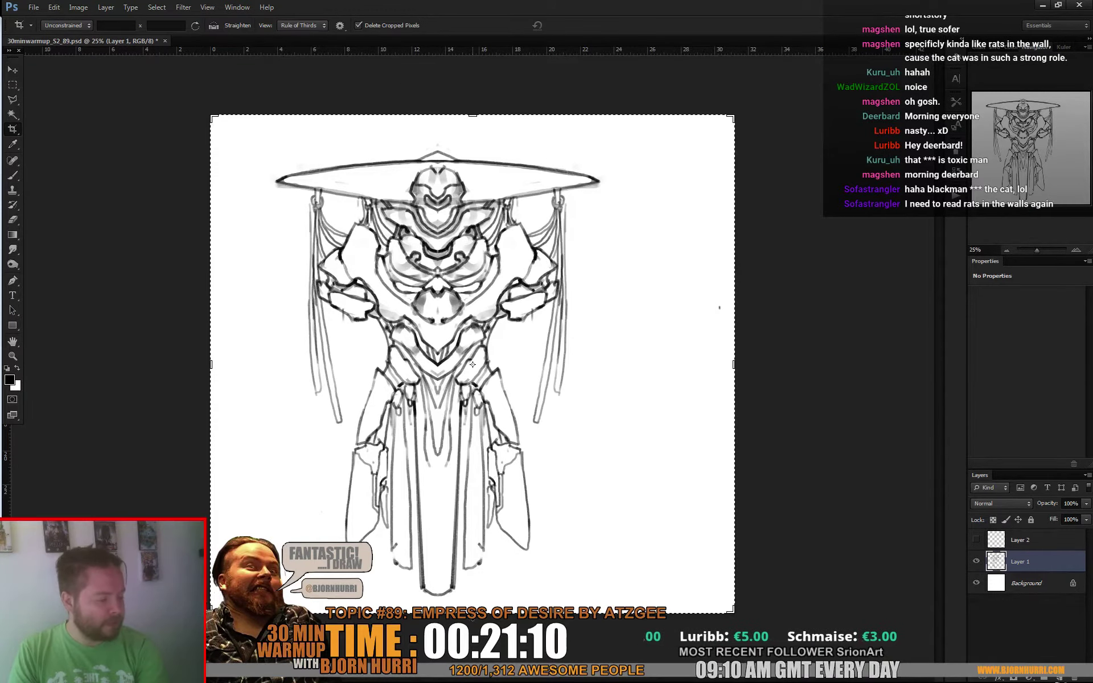
left_click_drag(472, 612, 473, 677)
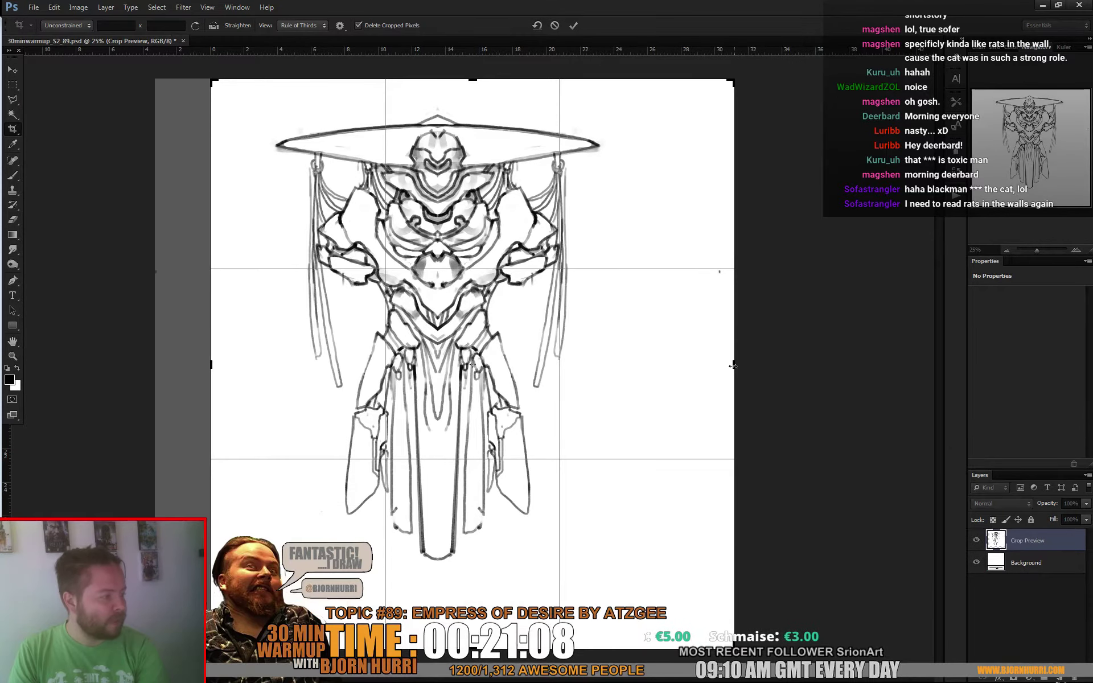
left_click_drag(732, 367, 709, 367)
left_click_drag(222, 365, 198, 370)
key("Return")
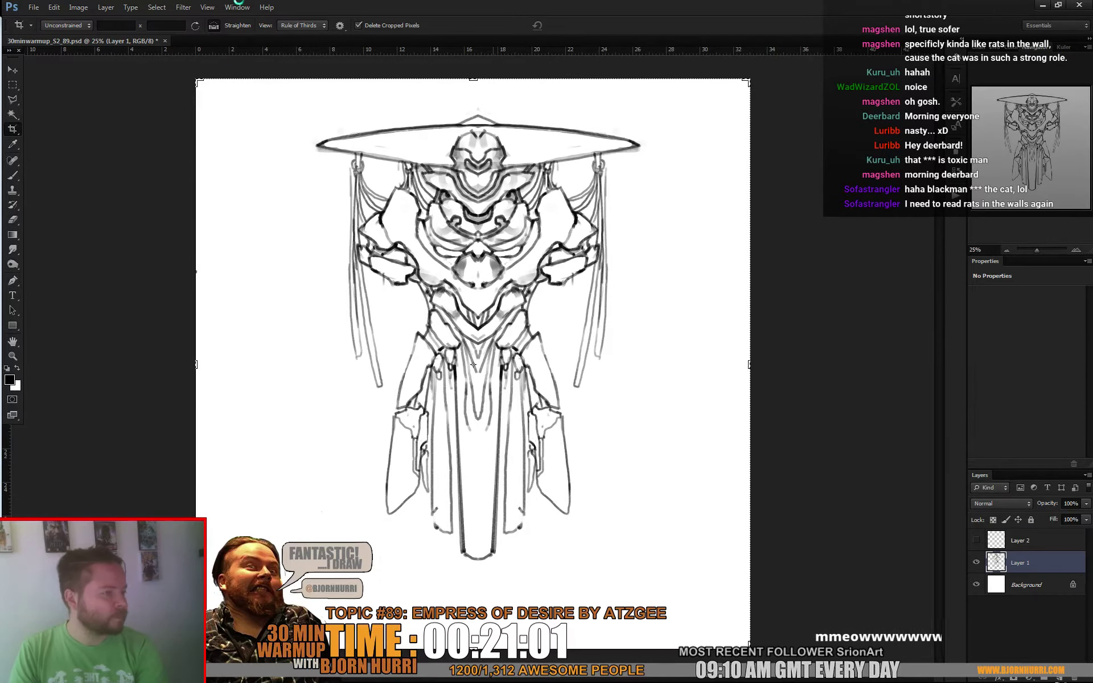
Liquify the mirrored figure with brush sizes 751 to 1351, nudging the head, hat peak, torso, arms and ribbons to loosen the symmetry
left_click(183, 7)
left_click(210, 87)
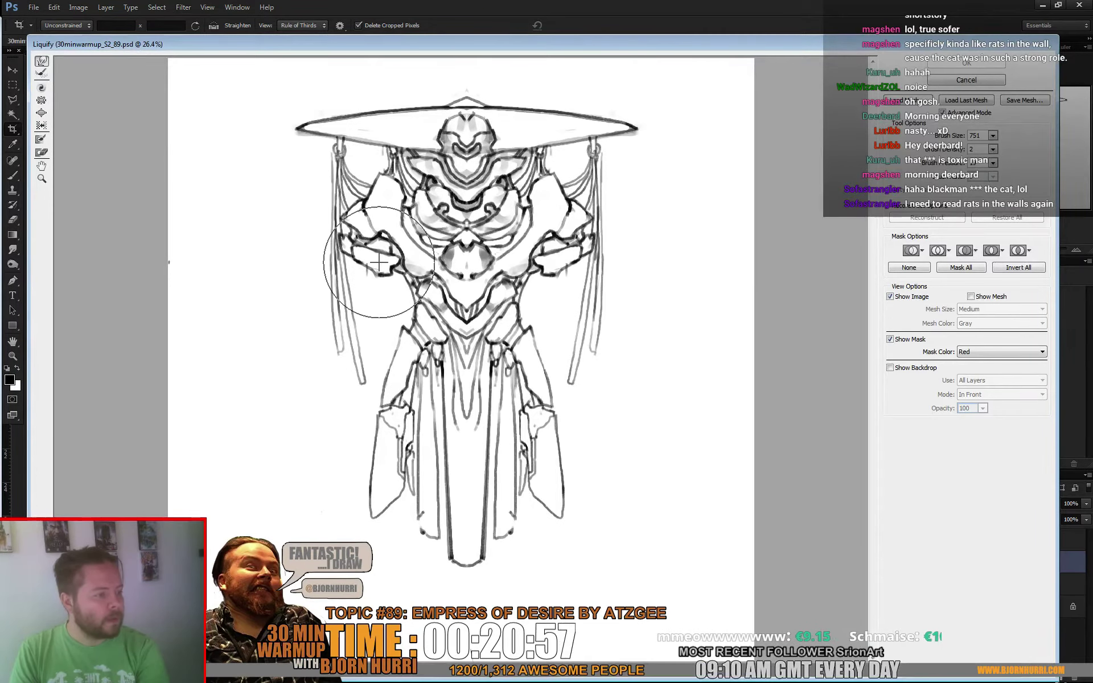
mouse_move(378, 262)
left_mouse_down()
mouse_move(418, 259)
mouse_move(398, 268)
mouse_move(383, 245)
left_mouse_up()
mouse_move(501, 246)
left_mouse_down()
mouse_move(473, 113)
mouse_move(513, 86)
mouse_move(452, 121)
mouse_move(487, 120)
mouse_move(467, 108)
mouse_move(467, 188)
left_mouse_up()
mouse_move(458, 343)
left_mouse_down()
mouse_move(581, 365)
mouse_move(550, 382)
mouse_move(579, 402)
mouse_move(613, 473)
mouse_move(588, 443)
mouse_move(614, 360)
mouse_move(599, 319)
mouse_move(617, 339)
mouse_move(609, 381)
mouse_move(600, 368)
mouse_move(611, 316)
mouse_move(596, 298)
mouse_move(612, 256)
left_mouse_up()
mouse_move(517, 310)
left_mouse_down()
mouse_move(479, 436)
mouse_move(469, 397)
mouse_move(457, 398)
mouse_move(478, 333)
mouse_move(466, 336)
mouse_move(473, 242)
mouse_move(457, 242)
mouse_move(457, 347)
mouse_move(426, 378)
mouse_move(387, 332)
mouse_move(408, 315)
mouse_move(369, 215)
mouse_move(383, 215)
mouse_move(340, 226)
mouse_move(376, 233)
mouse_move(332, 315)
mouse_move(373, 314)
mouse_move(358, 305)
mouse_move(370, 287)
mouse_move(343, 255)
mouse_move(360, 257)
mouse_move(354, 240)
mouse_move(316, 195)
mouse_move(331, 195)
mouse_move(319, 168)
mouse_move(361, 271)
mouse_move(367, 257)
mouse_move(343, 255)
mouse_move(363, 233)
left_mouse_up()
mouse_move(604, 235)
left_mouse_down()
mouse_move(569, 234)
mouse_move(638, 229)
left_mouse_up()
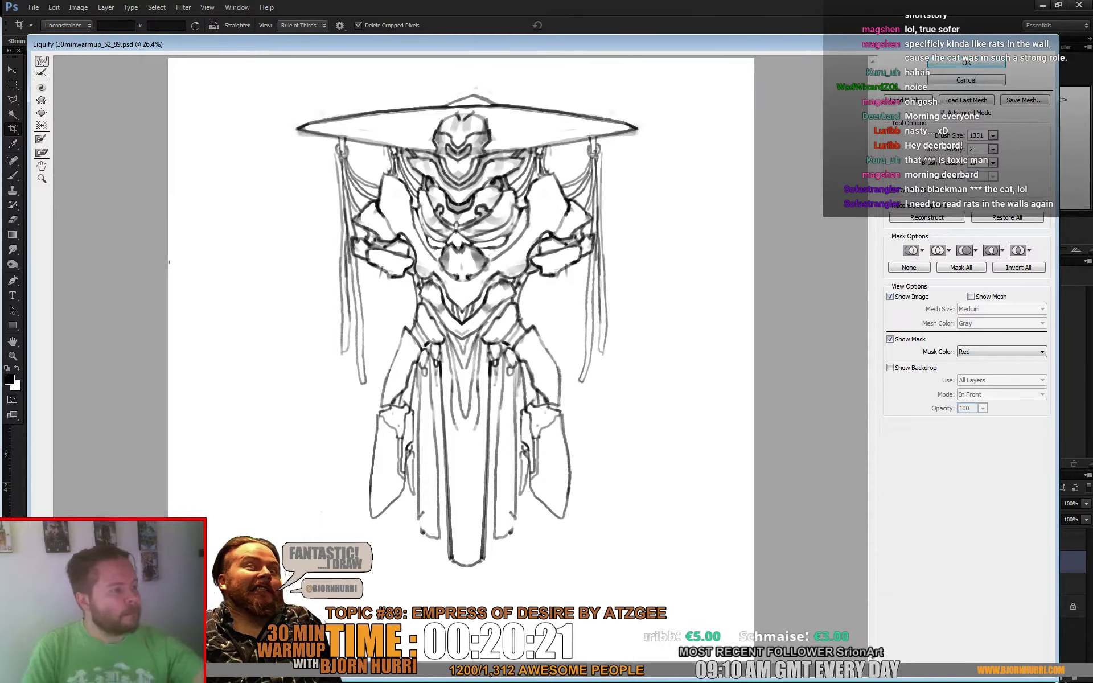
left_click(967, 63)
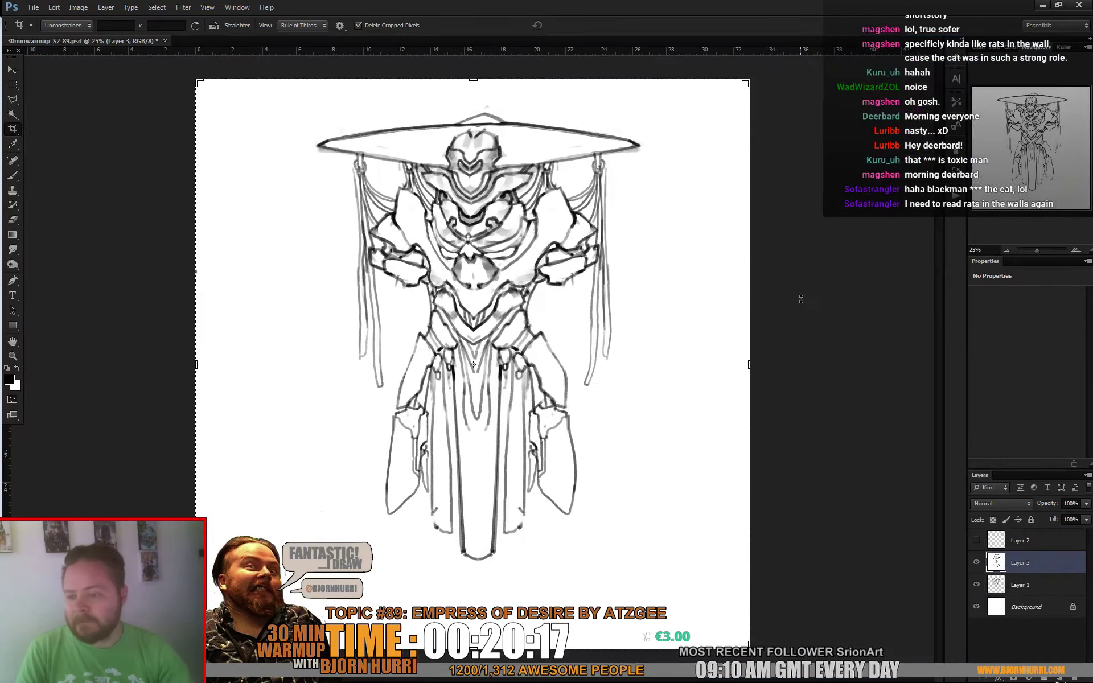
On a new layer, paint over the head and the middle of the hat in white with a 127 px brush
key("b")
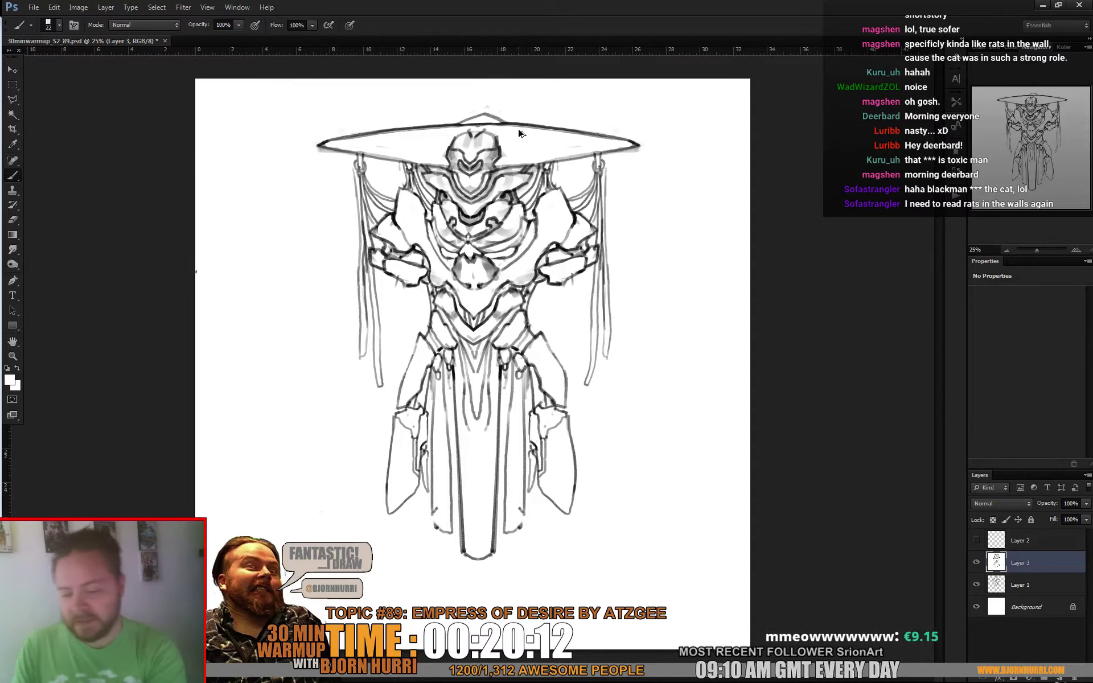
key("ctrl+shift+alt+n")
right_click(512, 231)
type("127")
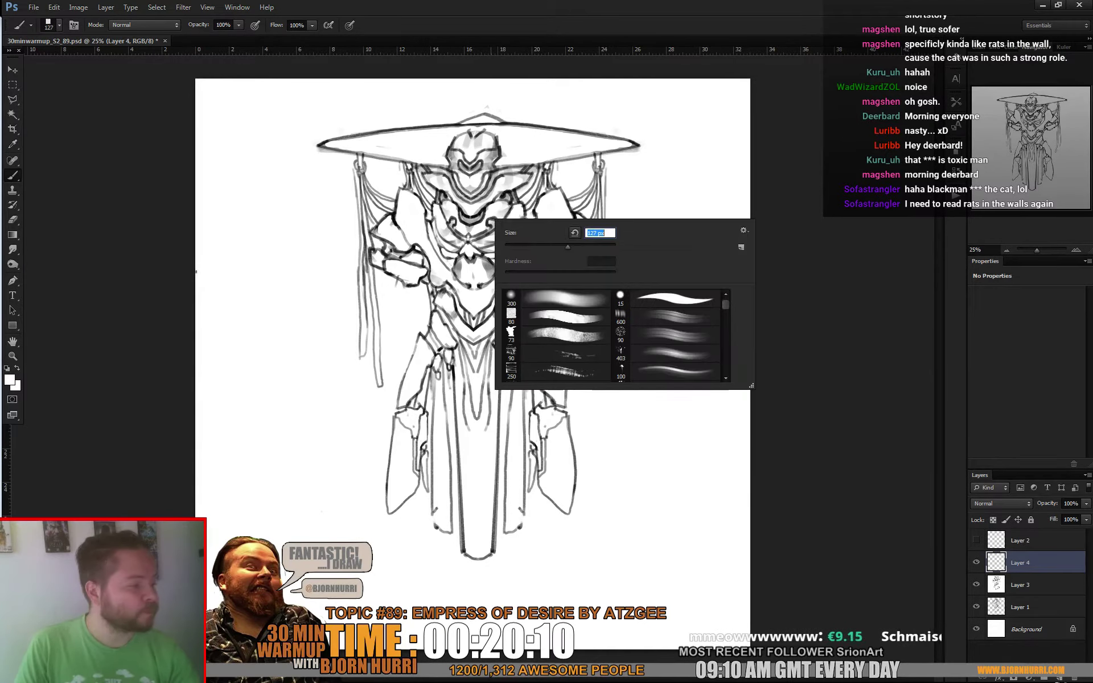
key("Return")
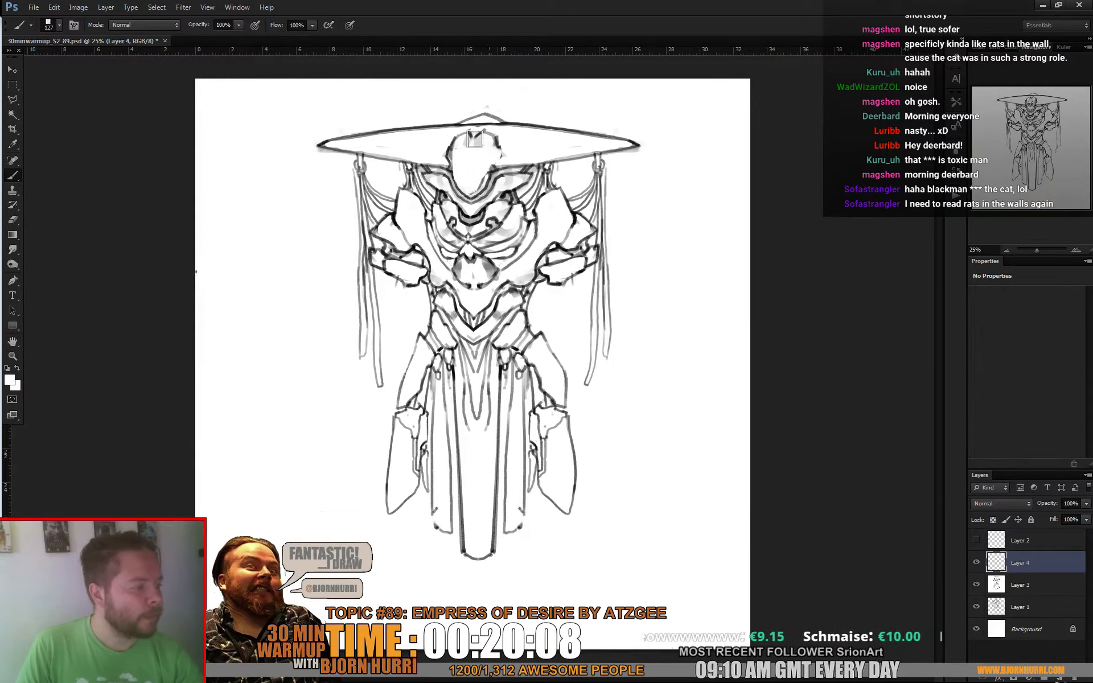
mouse_move(474, 139)
left_mouse_down()
mouse_move(451, 153)
mouse_move(473, 136)
mouse_move(495, 128)
left_mouse_up()
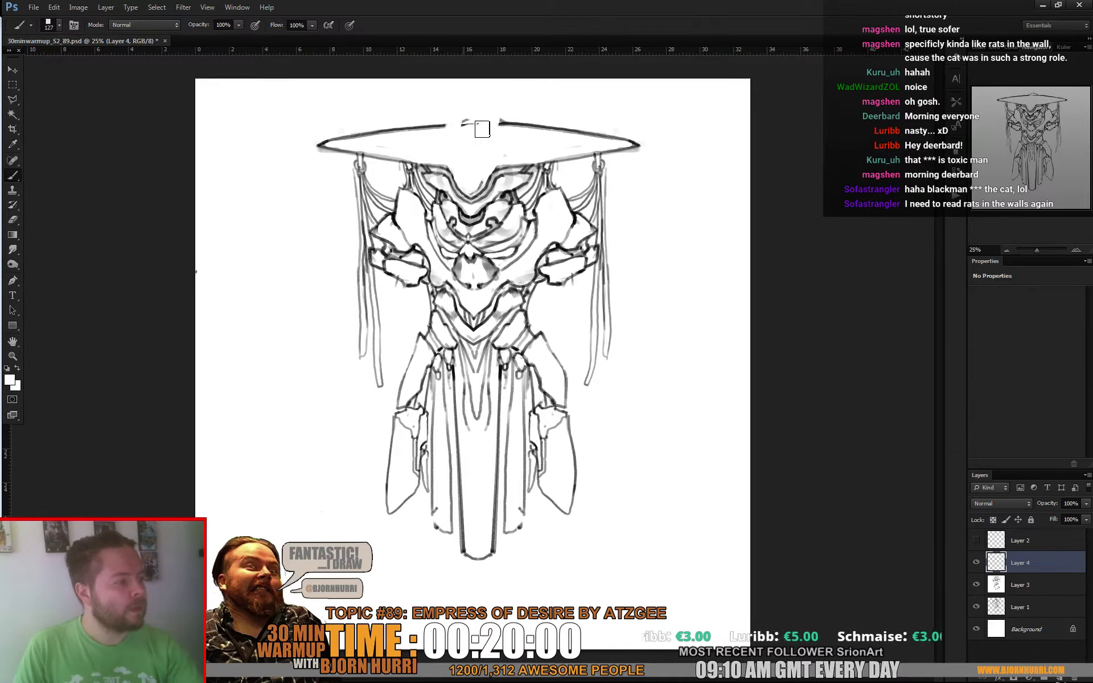
left_click_drag(482, 129, 507, 126)
On another new layer, sketch a larger black head outline with hair volume behind it, using a 20 px brush
key("ctrl+shift+alt+n")
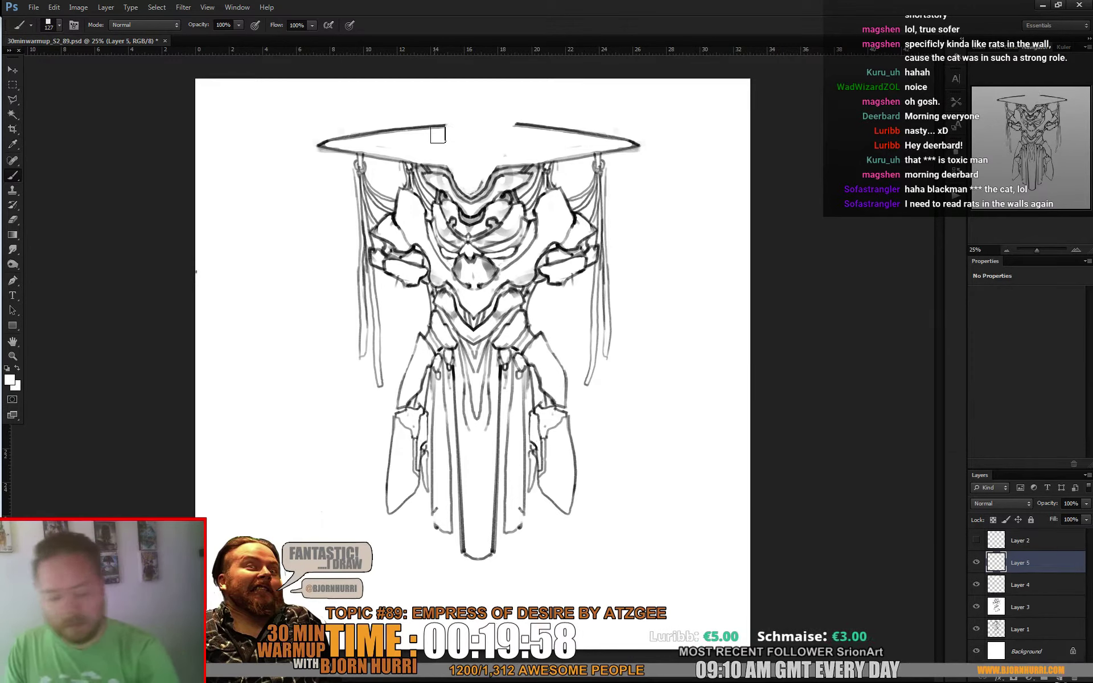
key("d")
right_click(478, 159)
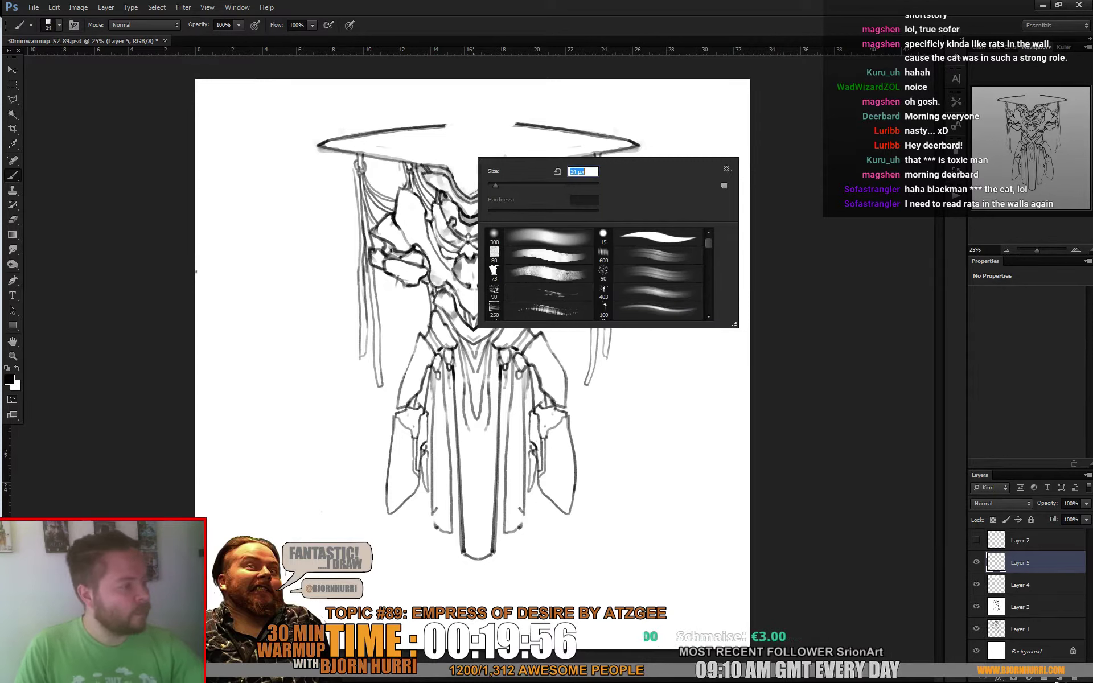
left_click(446, 140)
mouse_move(451, 90)
left_mouse_down()
mouse_move(443, 144)
mouse_move(454, 168)
left_mouse_up()
right_click(459, 138)
type("20")
key("Return")
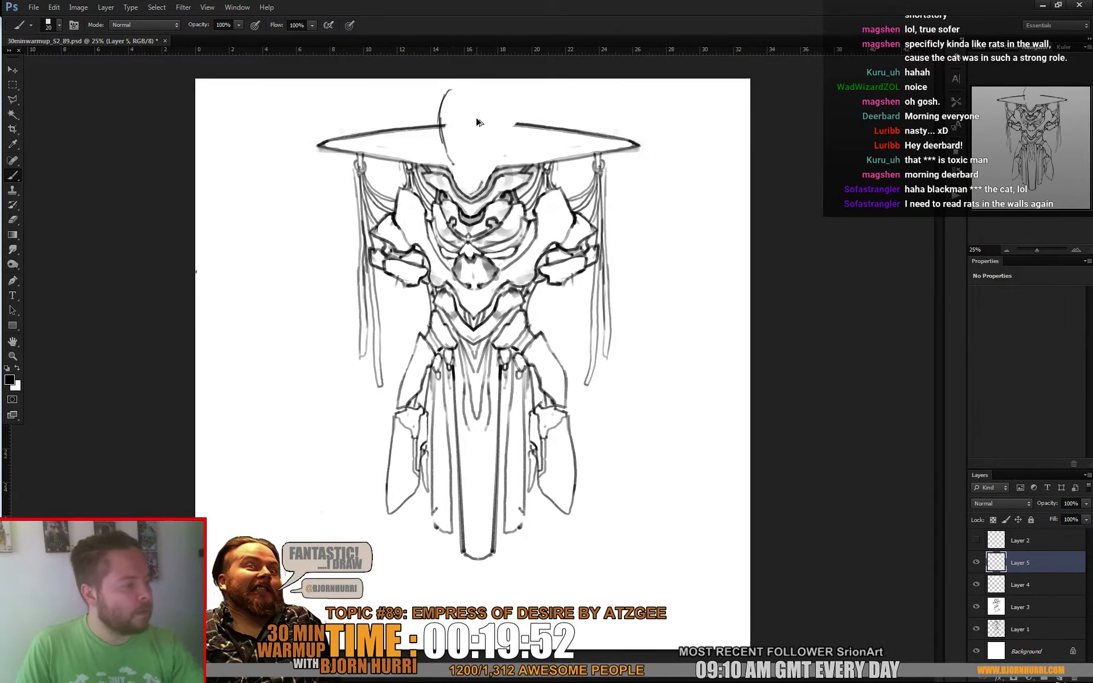
key("ctrl+z")
mouse_move(444, 110)
left_mouse_down()
mouse_move(449, 147)
mouse_move(478, 171)
mouse_move(524, 106)
left_mouse_up()
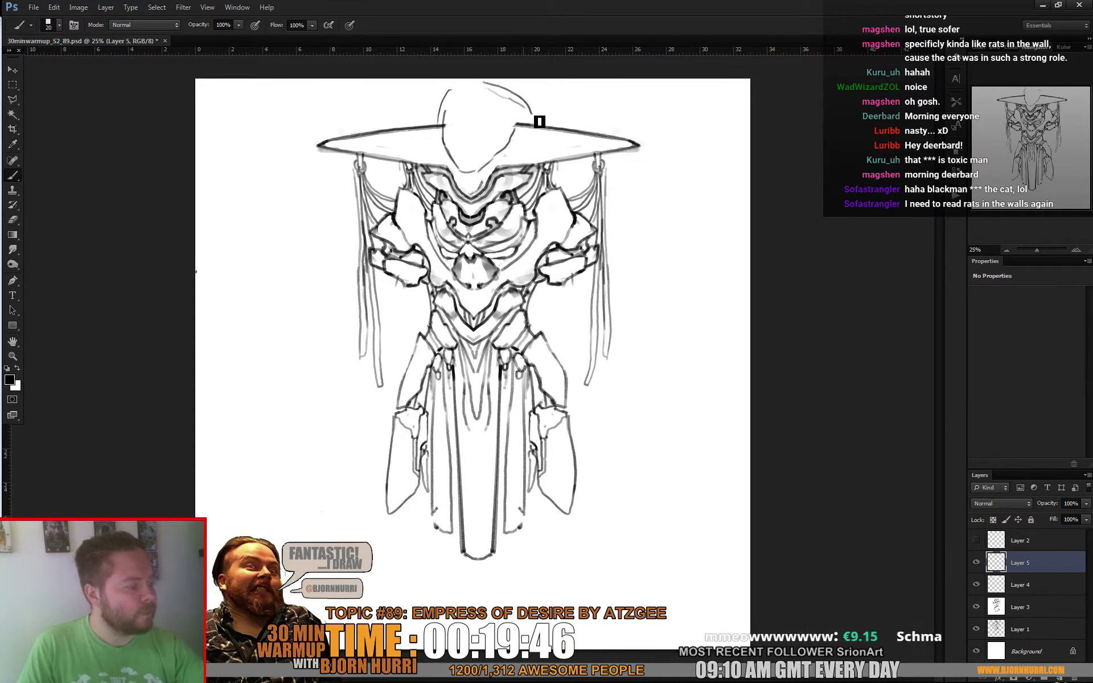
Draw a long braid falling from the back of the head over the chest with 33 and 15 px brushes, cleaning it with the eraser
right_click(528, 126)
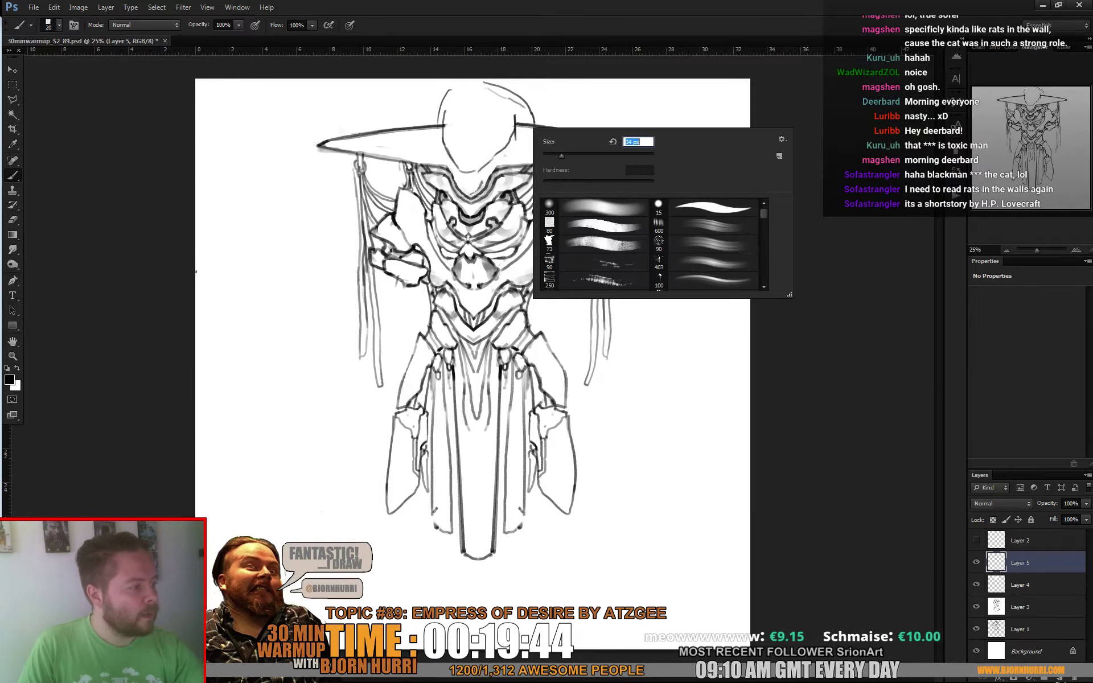
key("Return")
left_click_drag(537, 121, 506, 218)
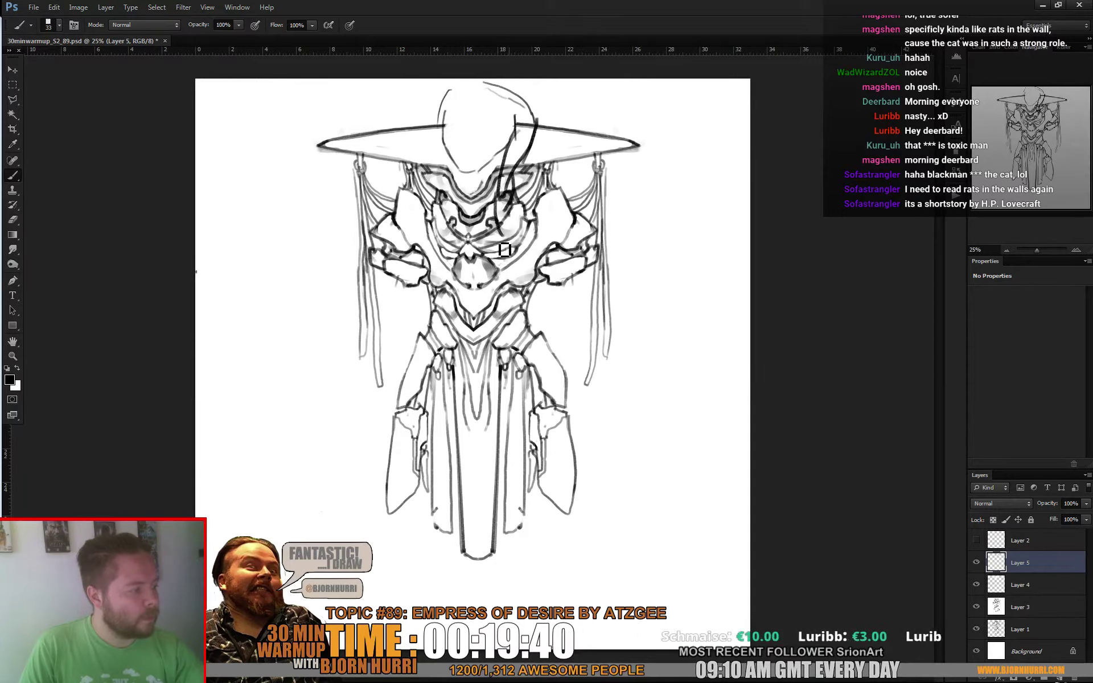
right_click(515, 242)
left_click(512, 280)
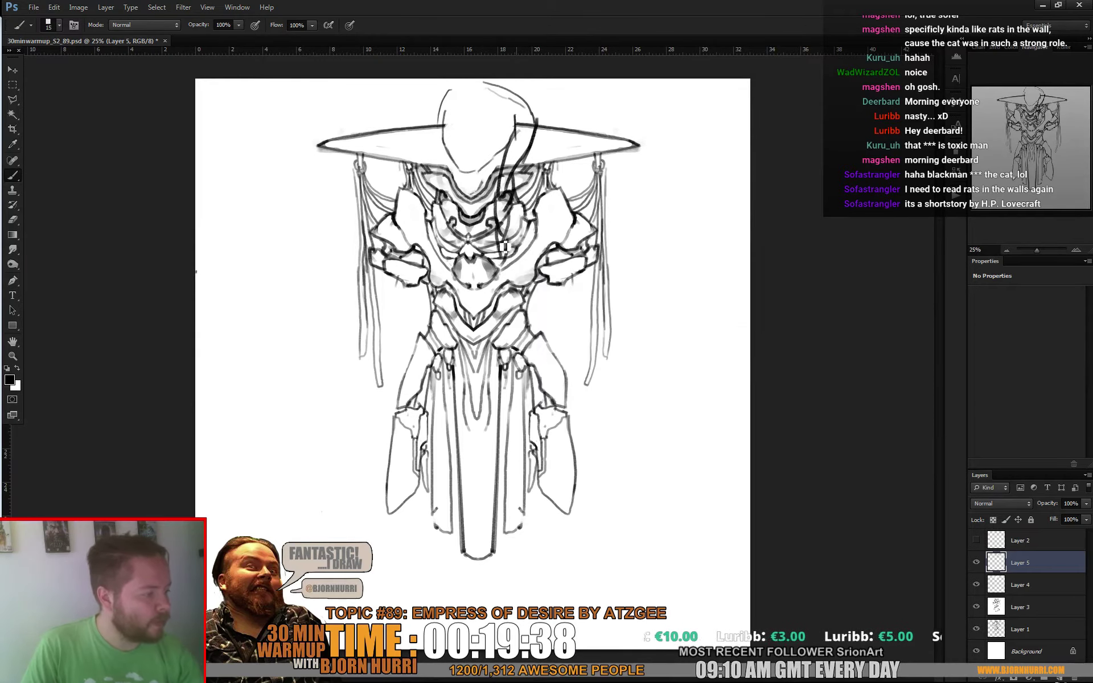
key("e")
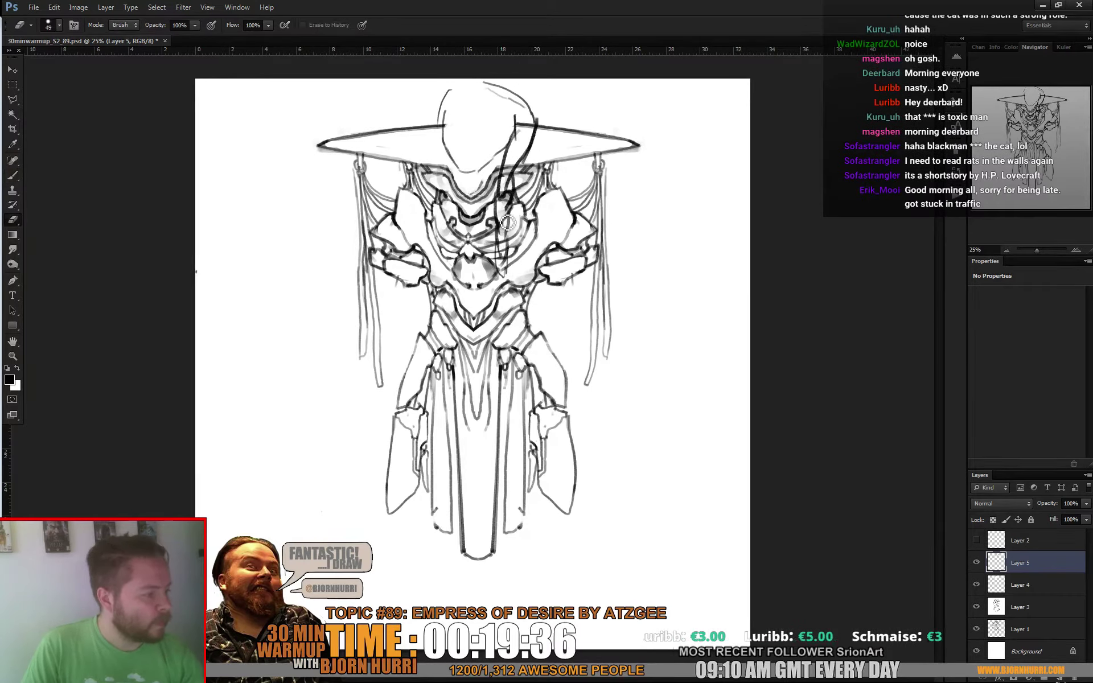
key("b")
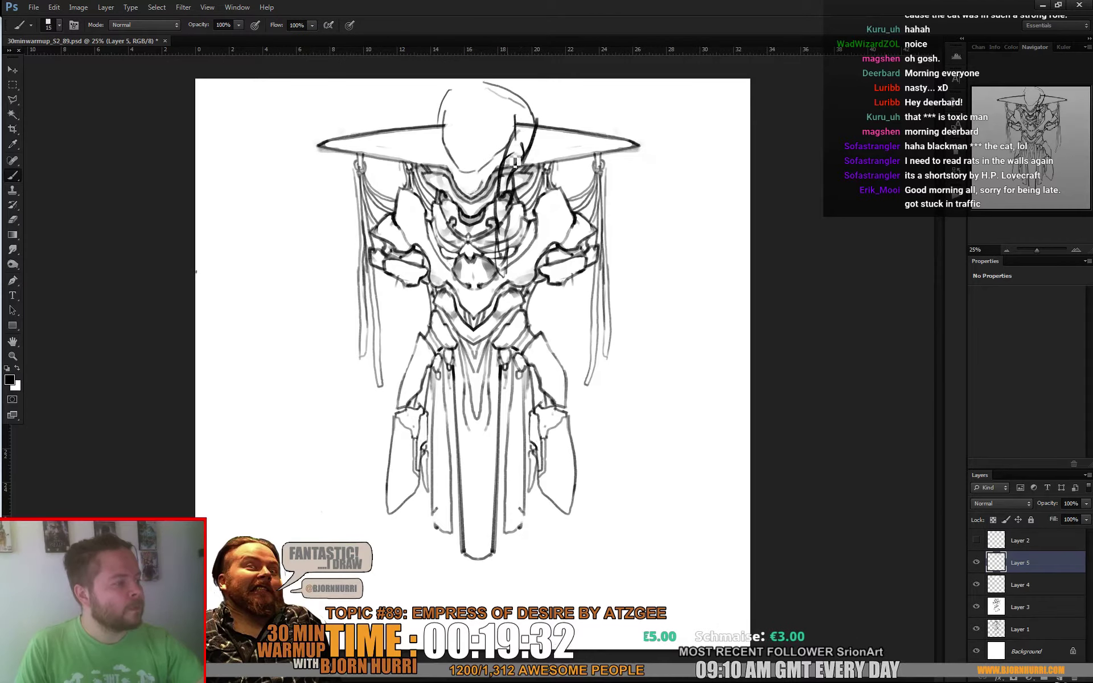
key("e")
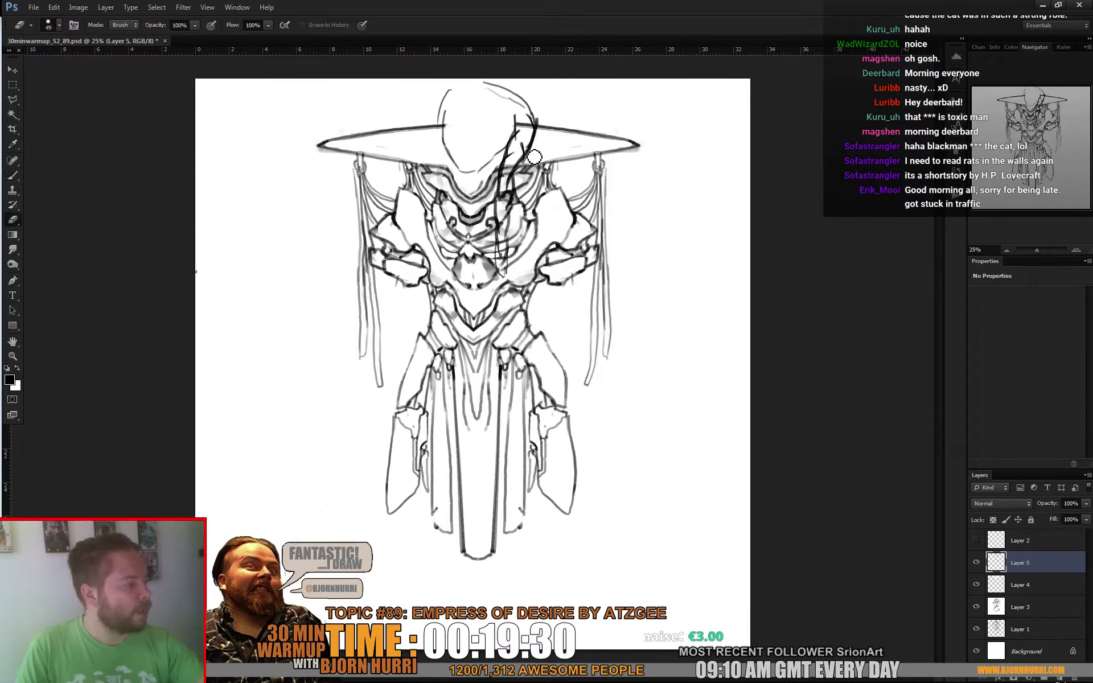
key("b")
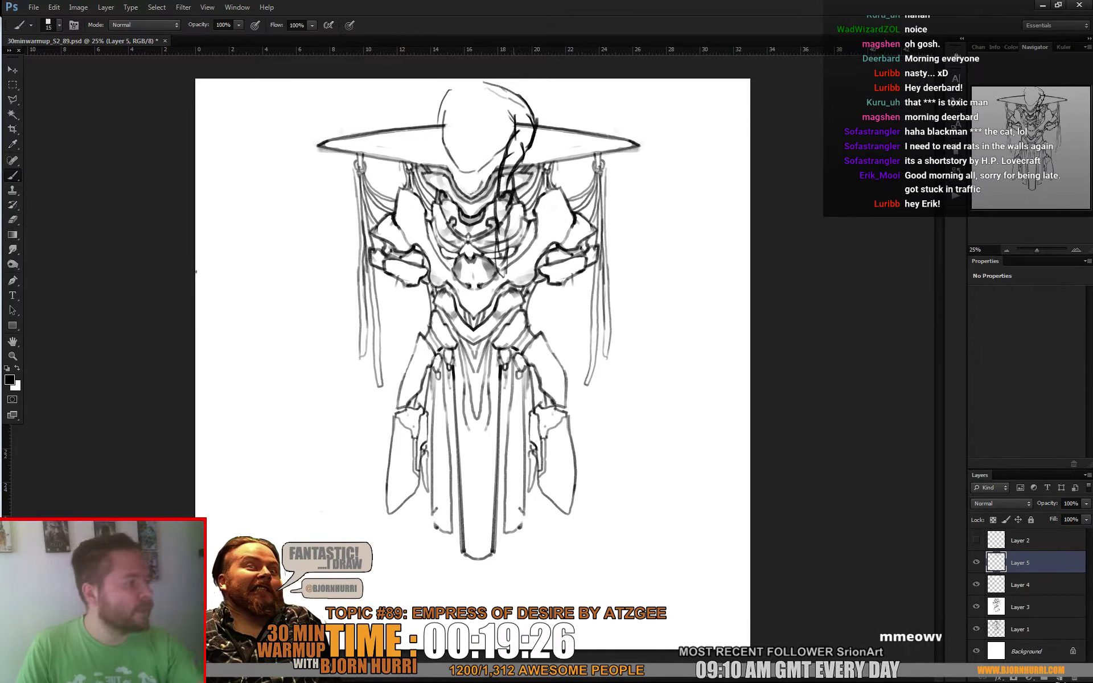
Close the top of the skull, draw the eyes, nose and mouth, and add hair strokes beside the face with a 23 px brush
left_click_drag(450, 91, 492, 85)
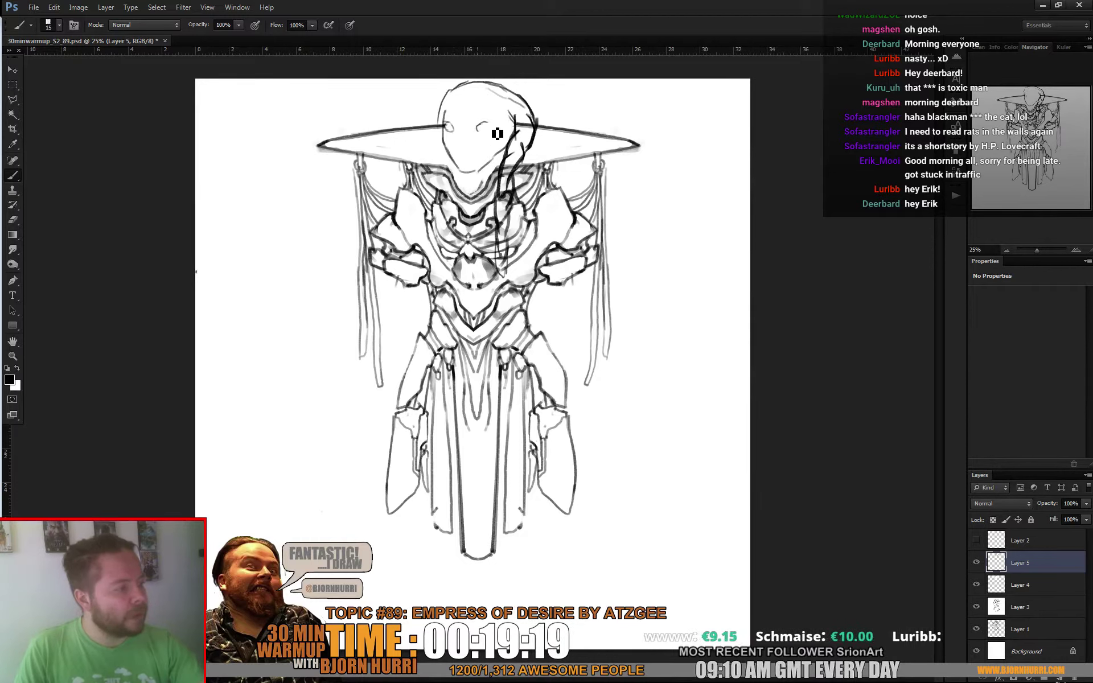
left_click_drag(488, 123, 489, 131)
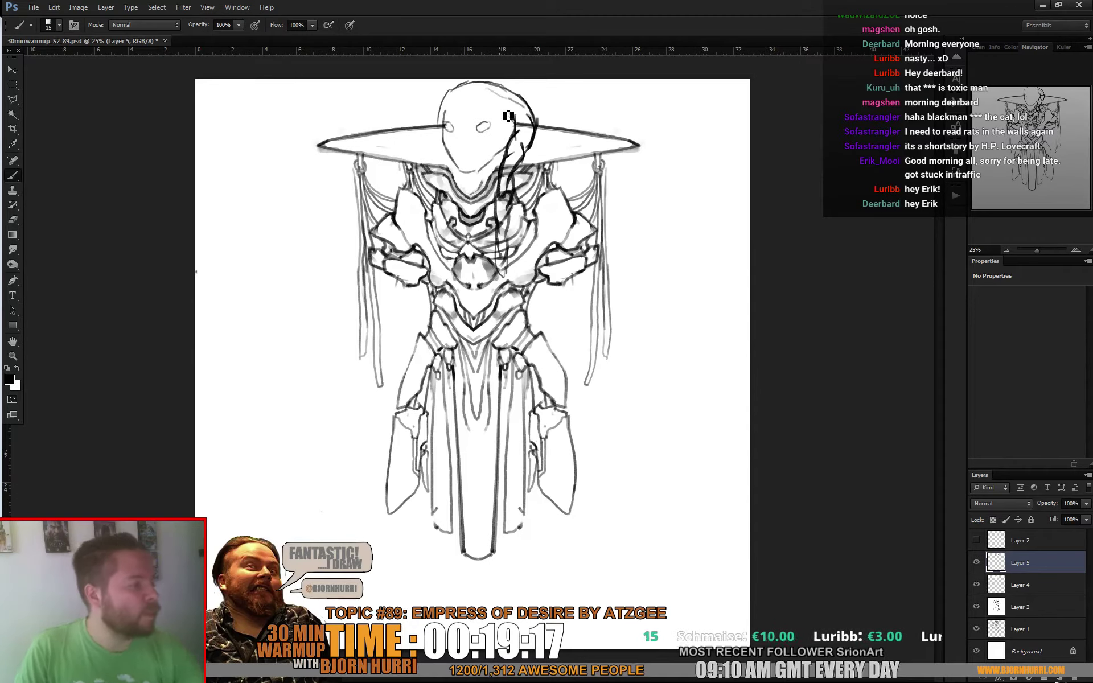
right_click(490, 137)
key("Return")
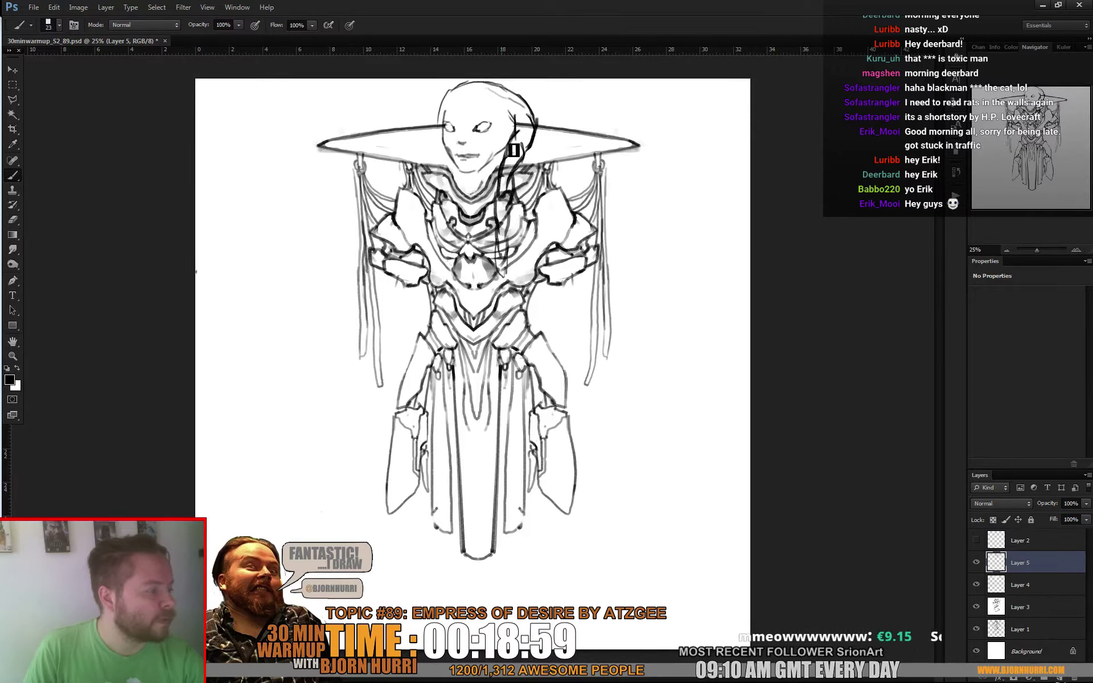
left_click_drag(533, 125, 515, 149)
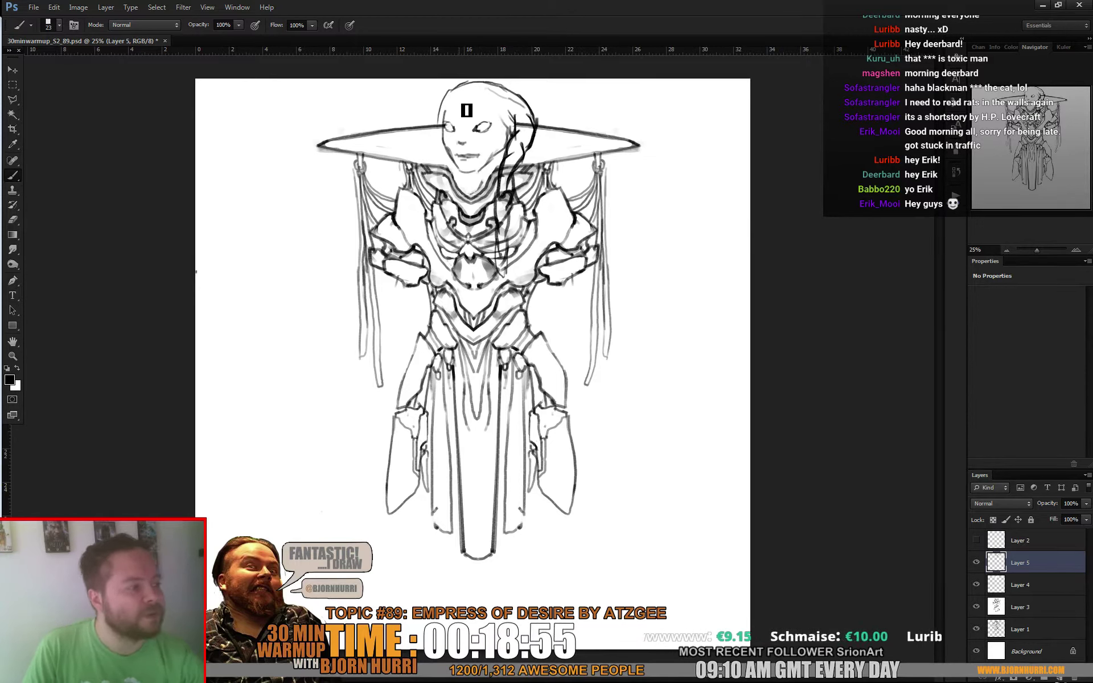
key("x")
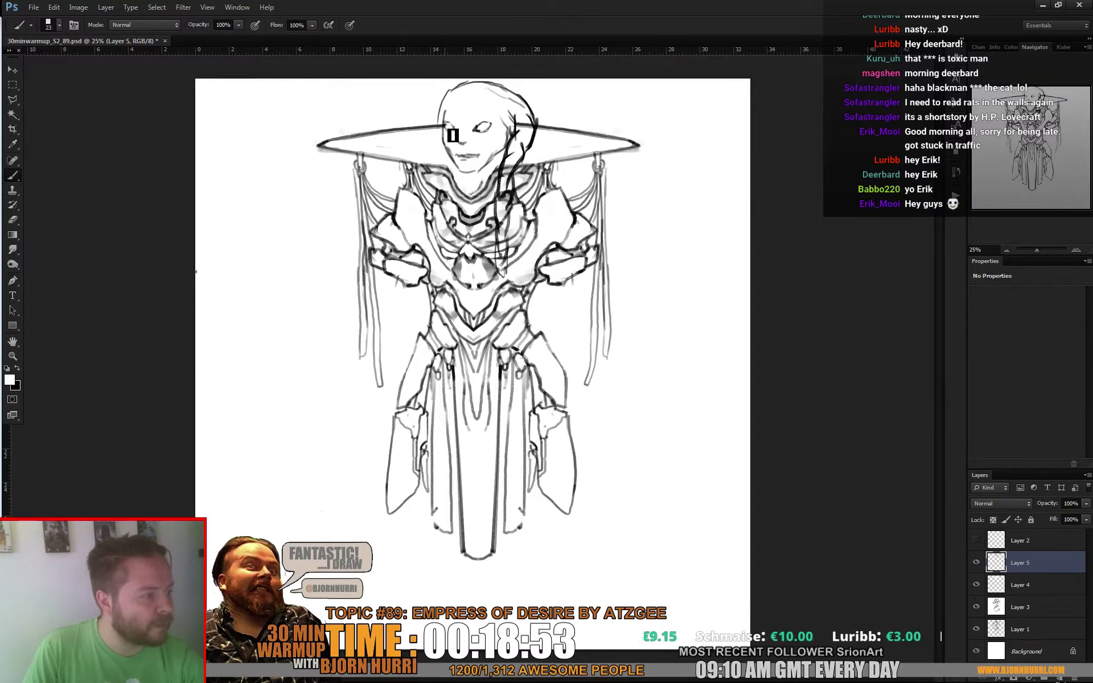
key("x")
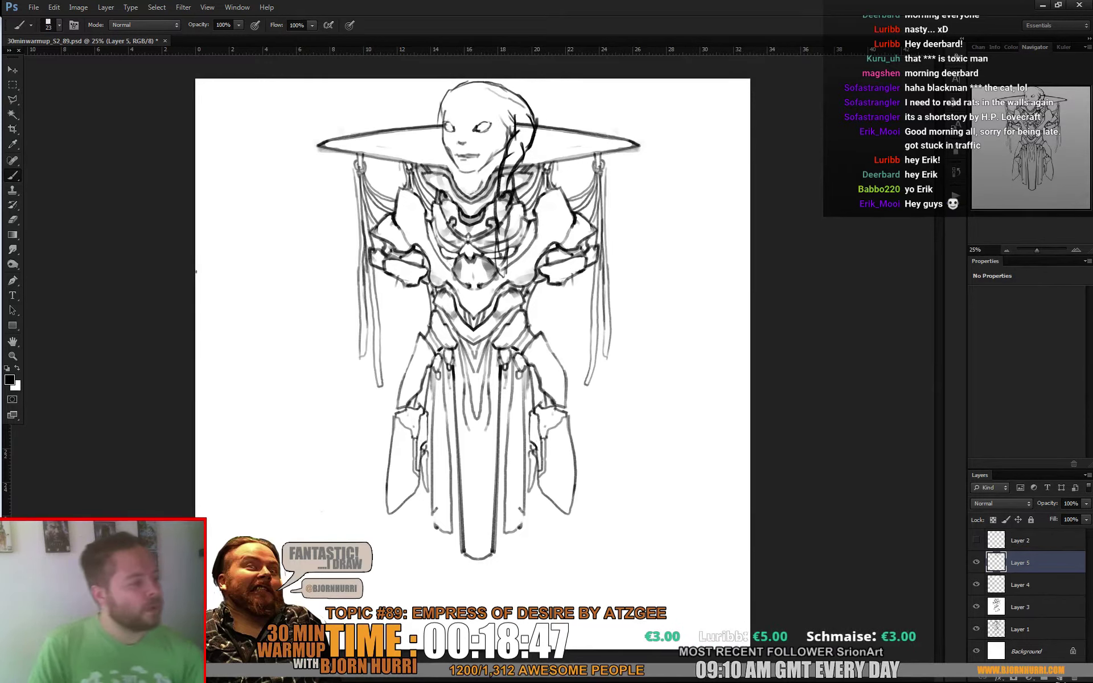
Scale the new head and braid to about 93% height and rotate them -1.85 degrees
key("ctrl+t")
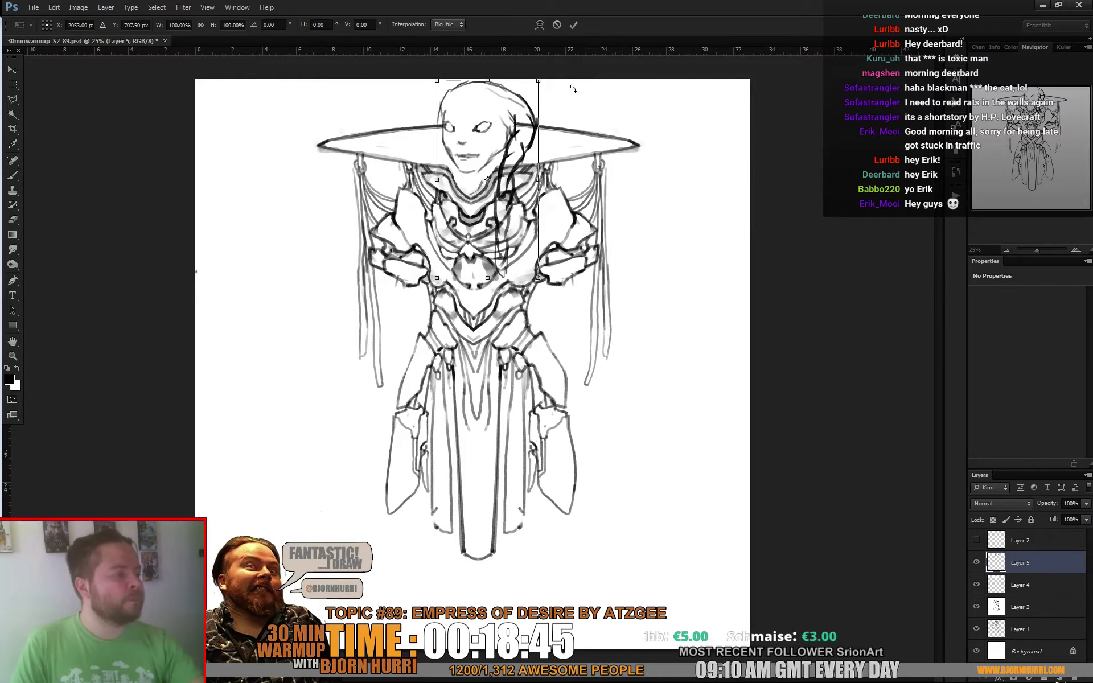
mouse_move(542, 74)
left_mouse_down()
mouse_move(530, 95)
mouse_move(532, 86)
left_mouse_up()
left_click_drag(605, 154, 601, 150)
key("Return")
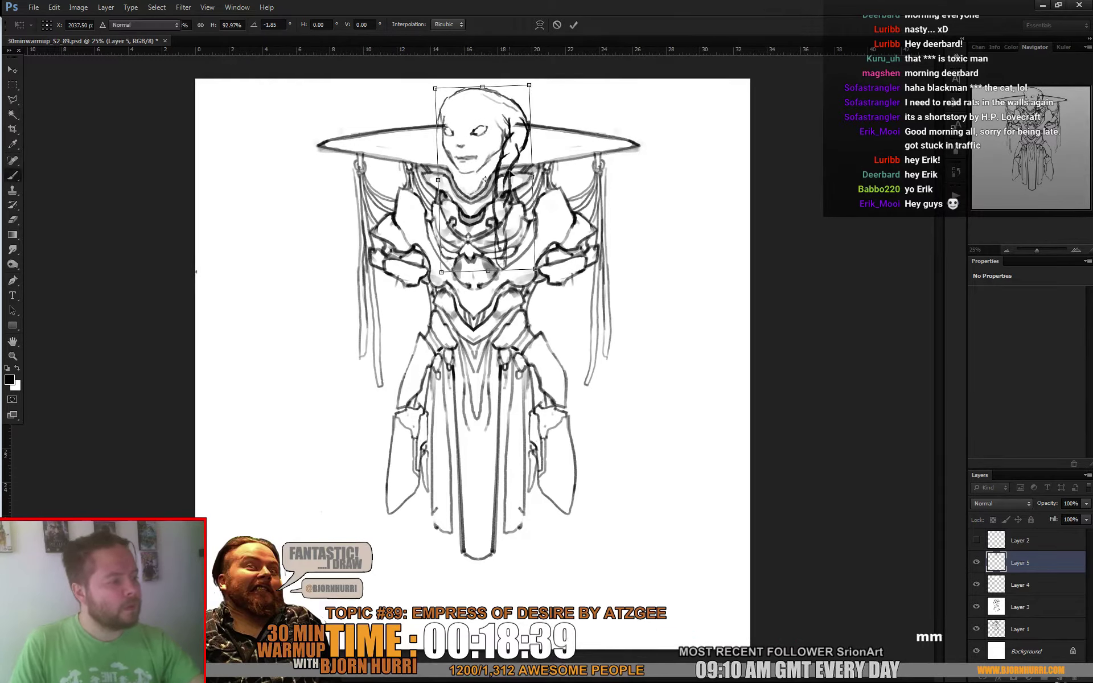
key("b")
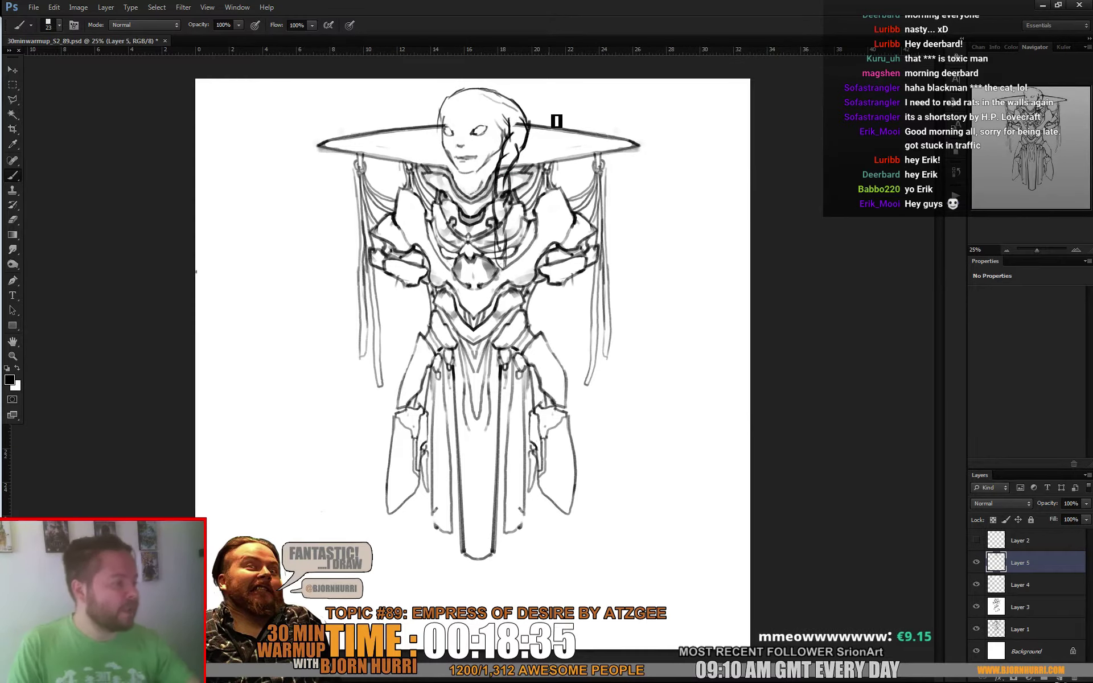
On a new layer, draw a rounded hair shape over the forehead and strands falling across the face with a 23 px black brush
key("ctrl+shift+alt+n")
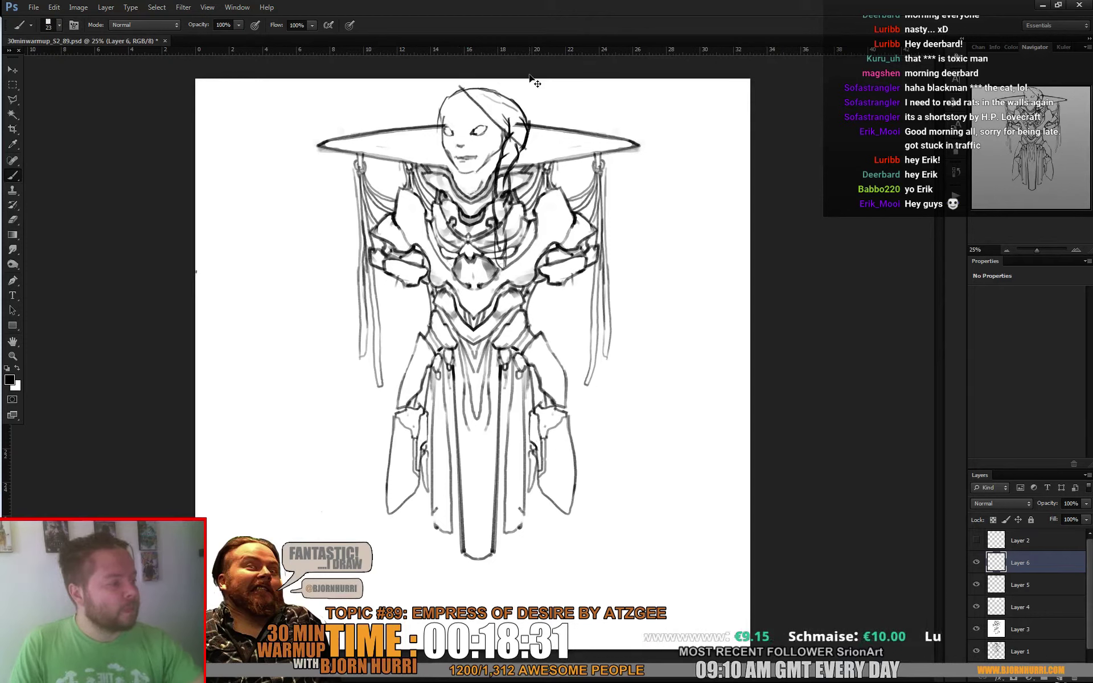
key("ctrl+z")
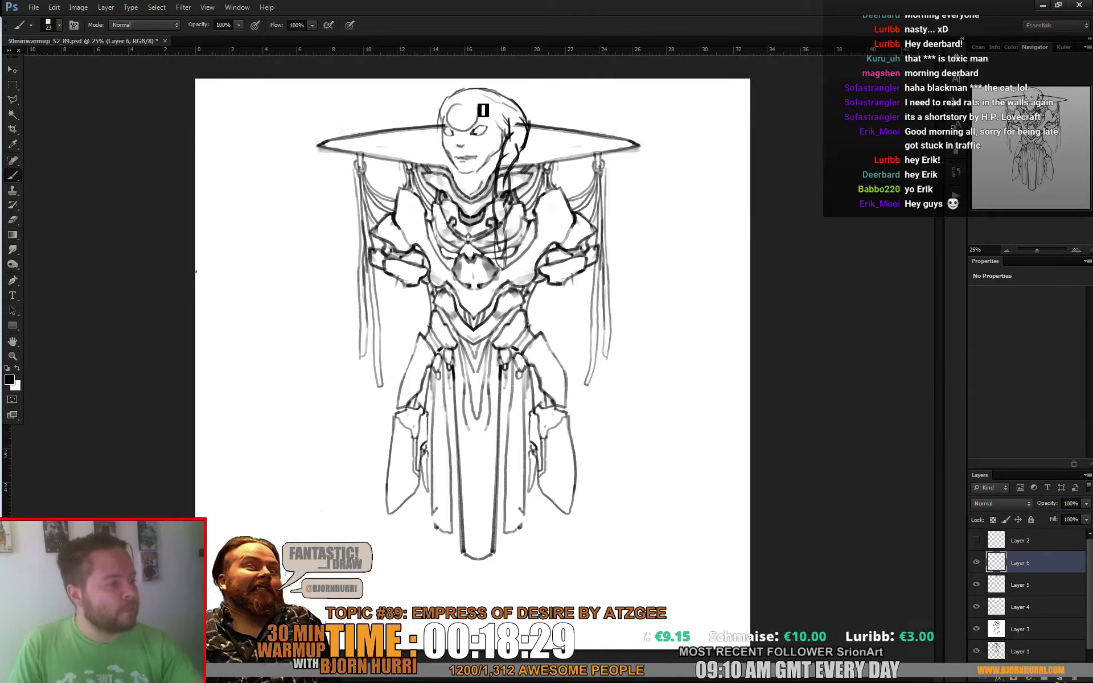
left_click_drag(451, 101, 481, 108)
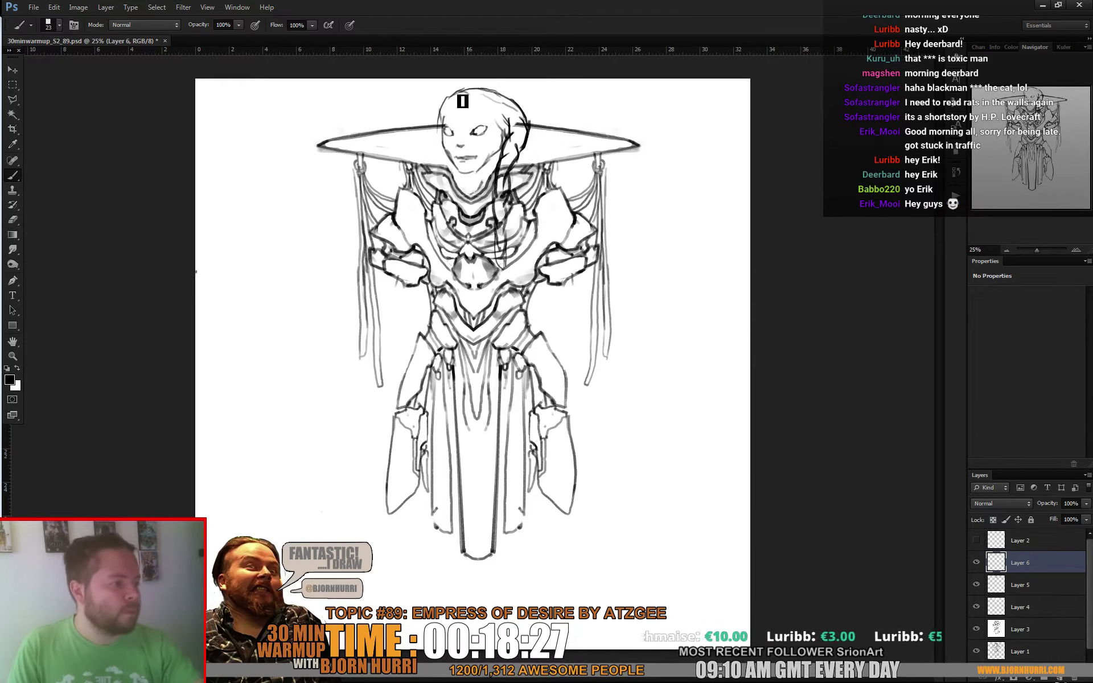
key("ctrl+z")
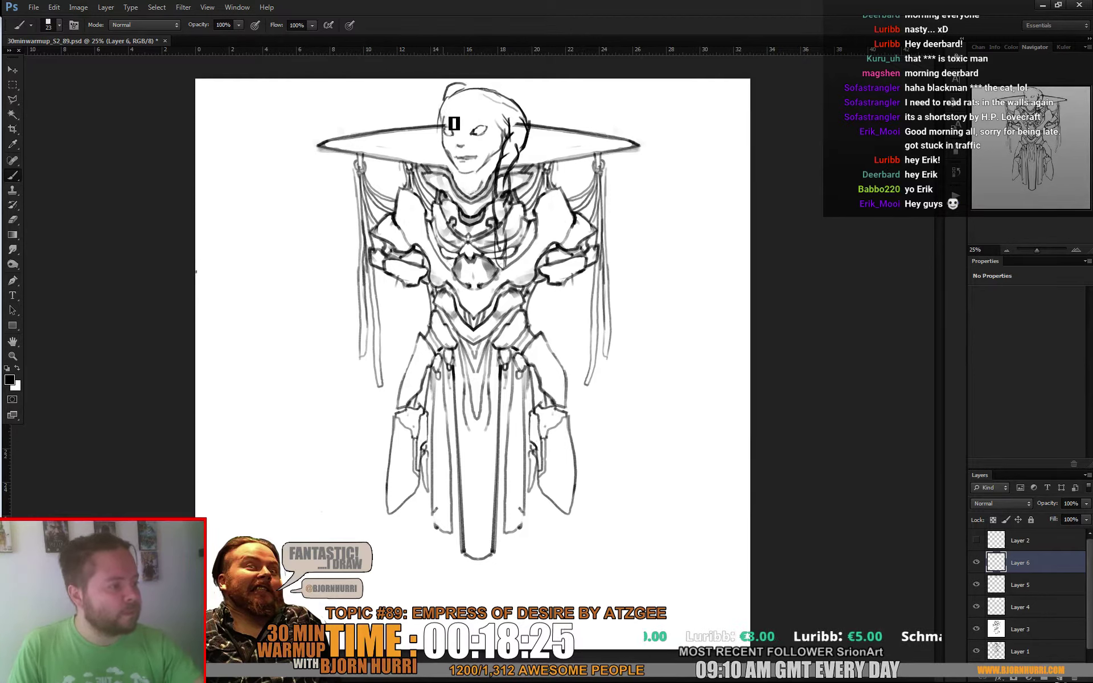
left_click_drag(487, 97, 444, 111)
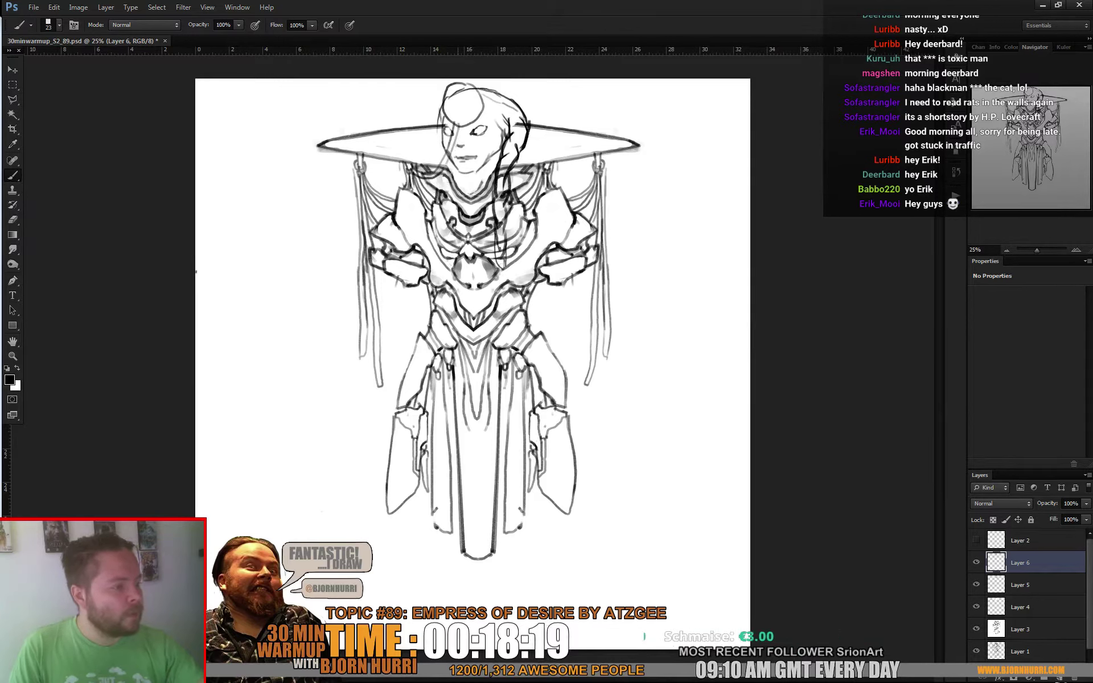
key("e")
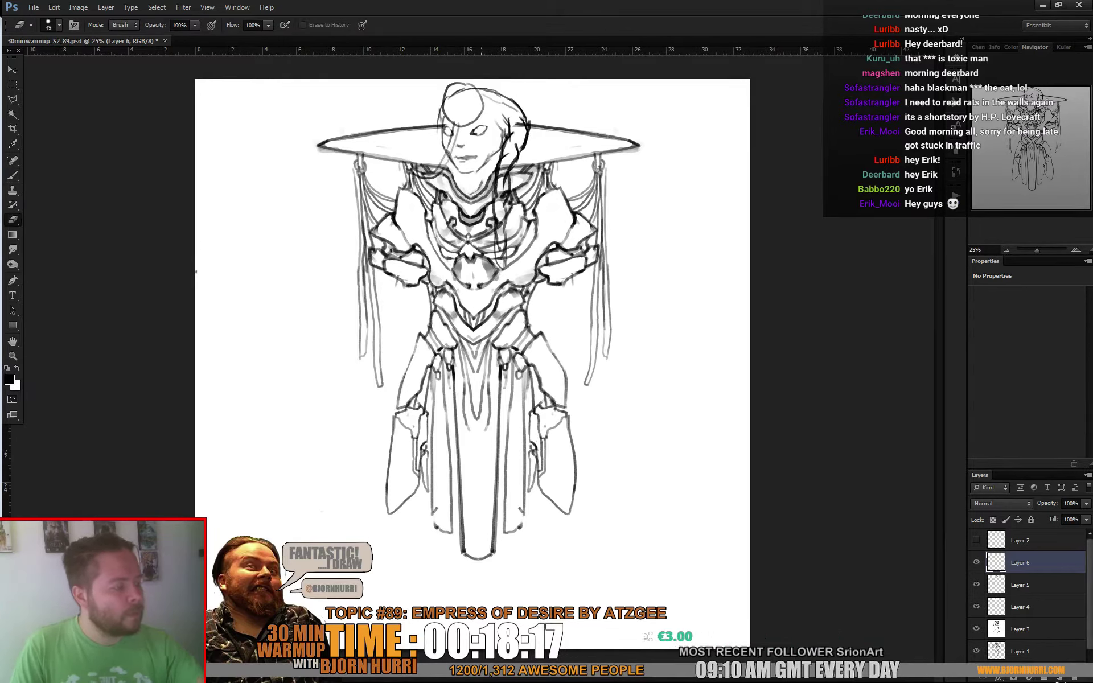
key("b")
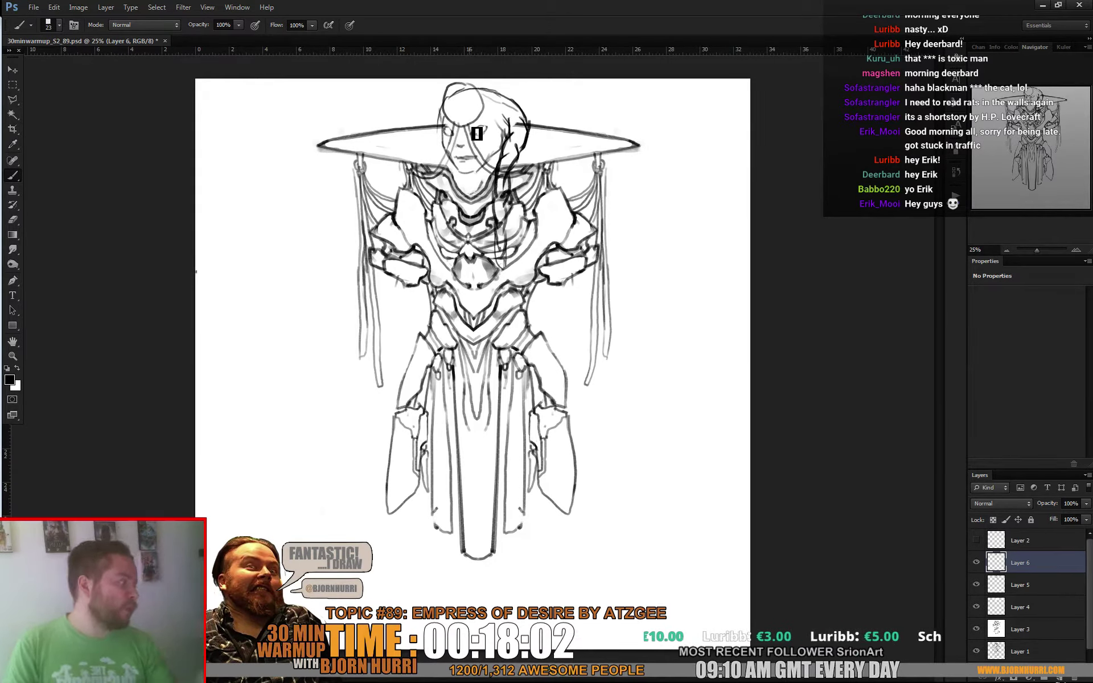
Erase face lines under the strands on Layer 5, and paint white behind the head on a new layer below Layer 4
left_click(1019, 577)
key("e")
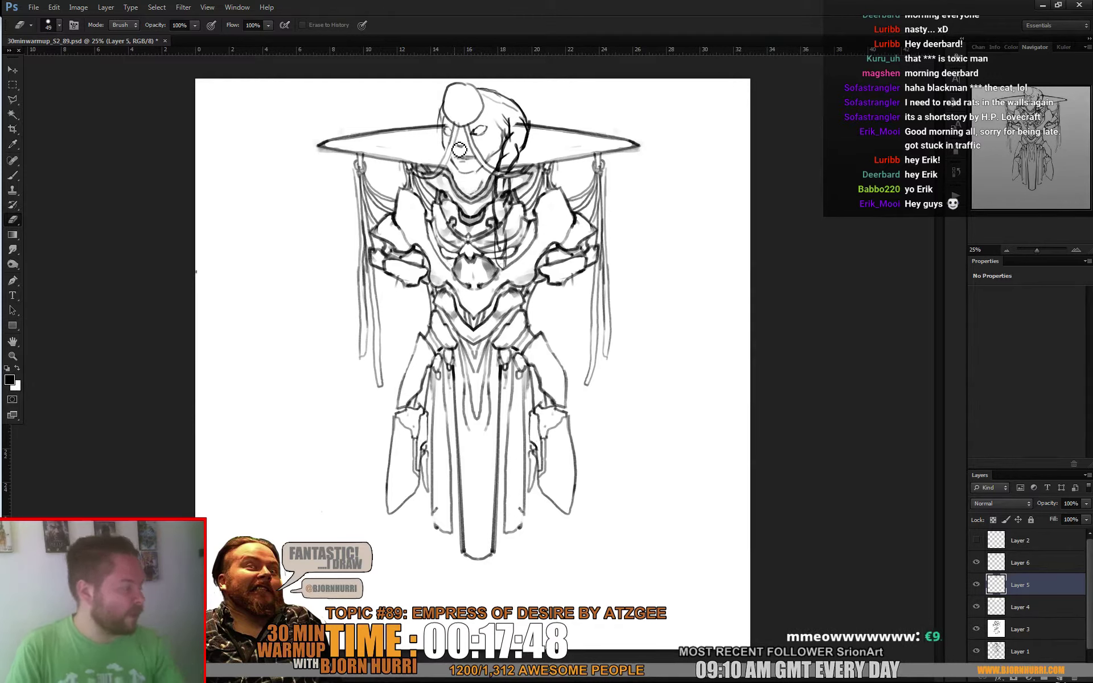
key("alt+bracketleft")
key("alt+bracketleft")
left_click(1060, 679)
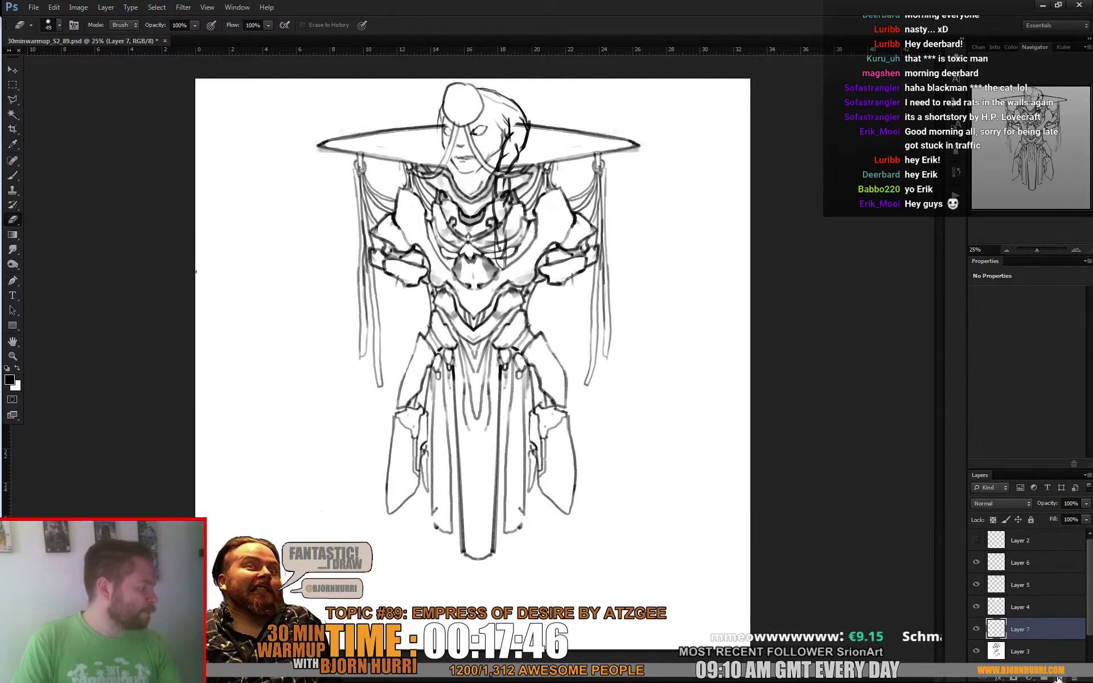
key("b")
key("x")
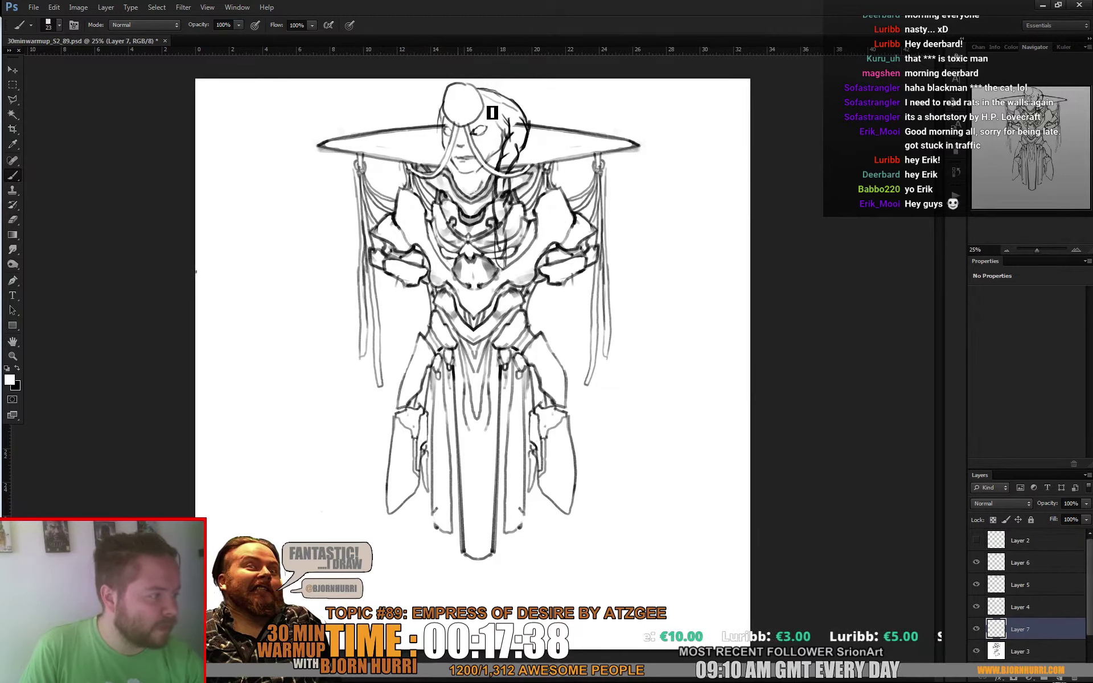
Refine the head and hair lines in black on Layer 6, and paint white behind the braid on Layer 7 with a 36 px brush
left_click(472, 113, "ctrl")
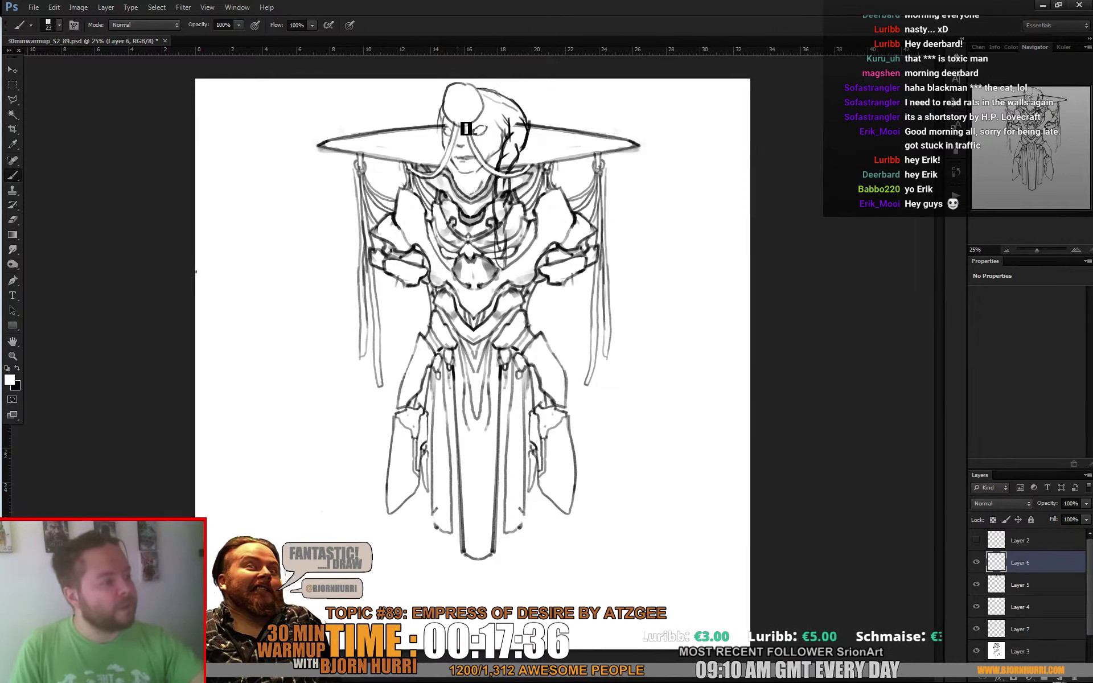
key("x")
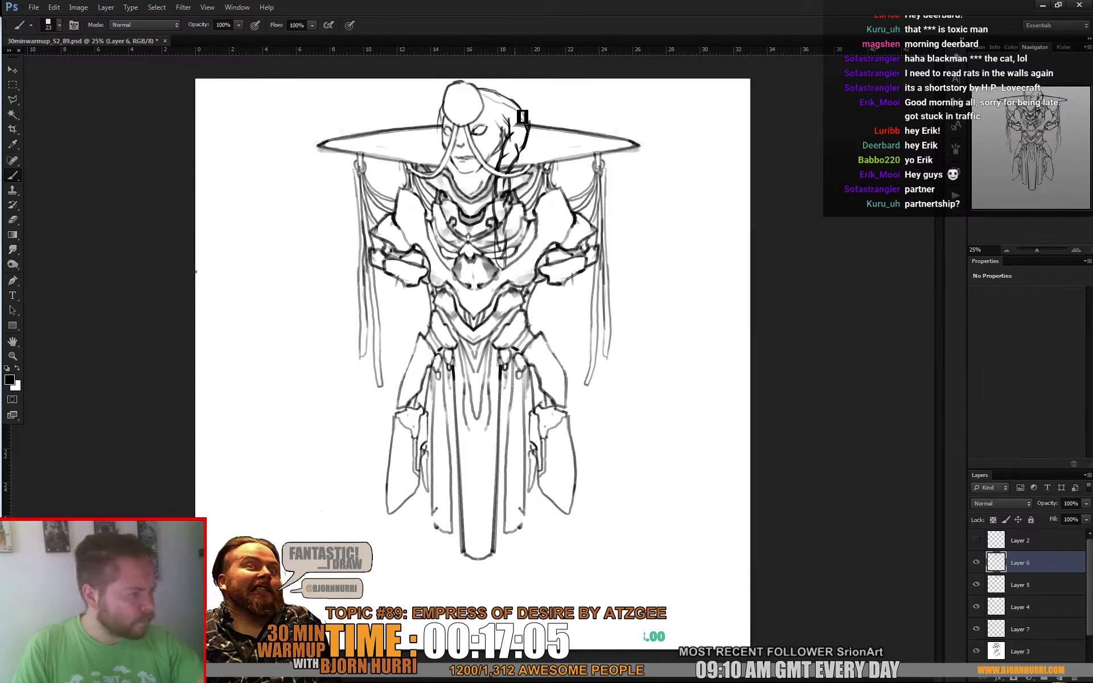
key("x")
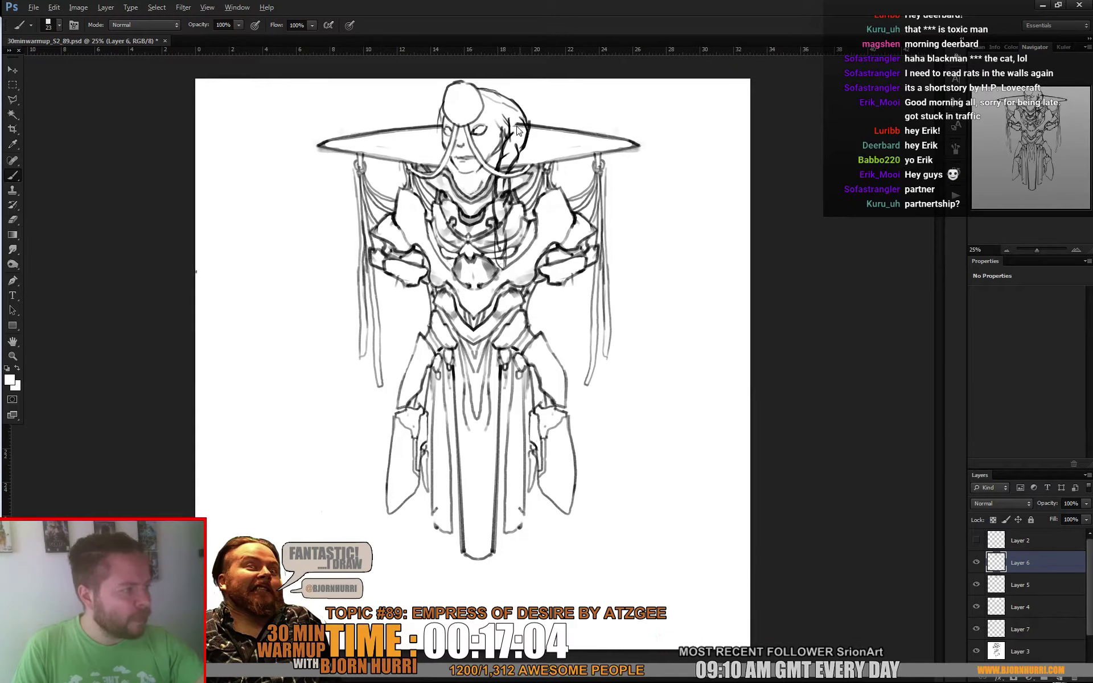
left_click(1022, 629)
right_click(511, 171)
left_click_drag(615, 174, 632, 174)
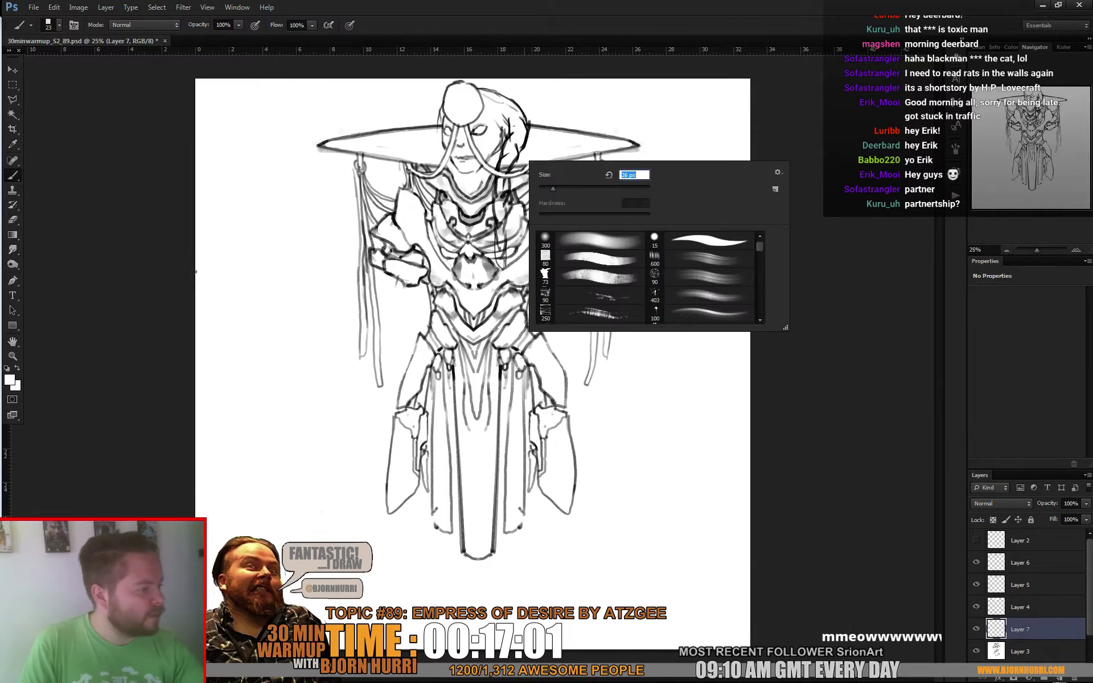
key("Return")
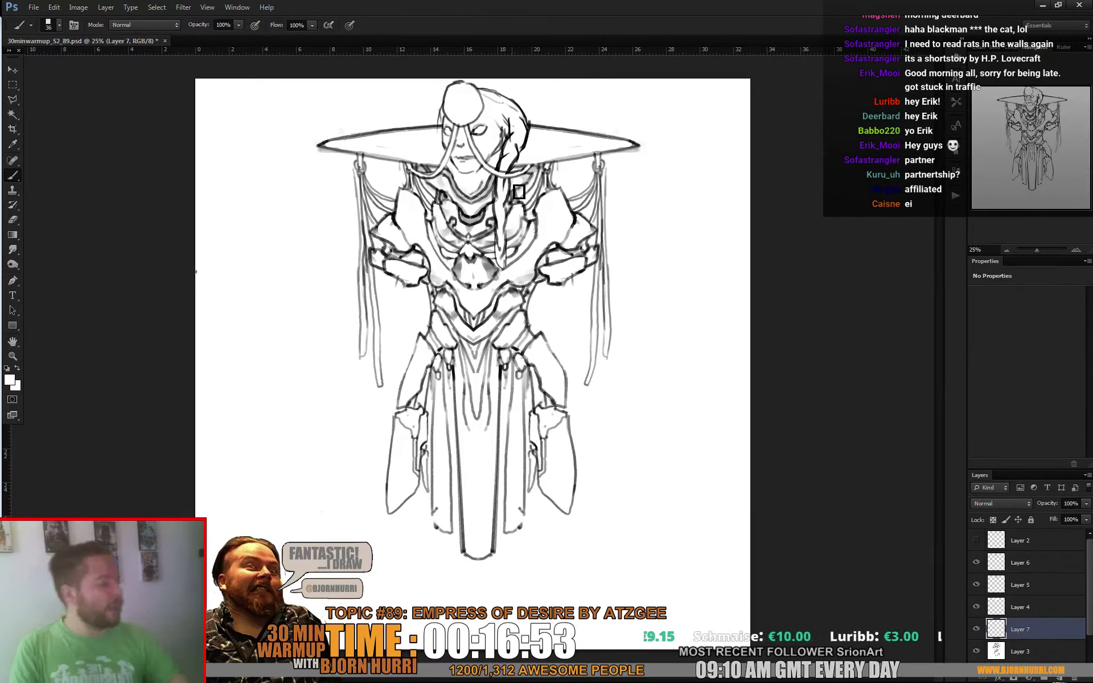
On a new layer above Layer 6, add black neck lines and a second strand beside the braid, using 11 and 16 px brushes
left_click(1022, 563)
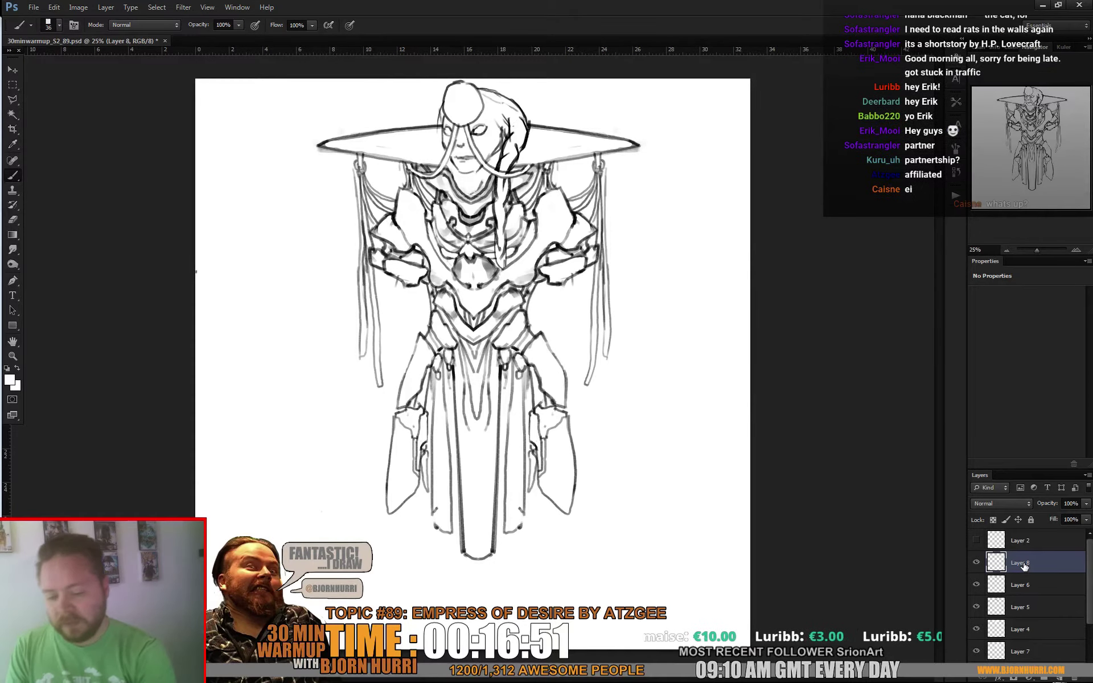
key("ctrl+shift+alt+n")
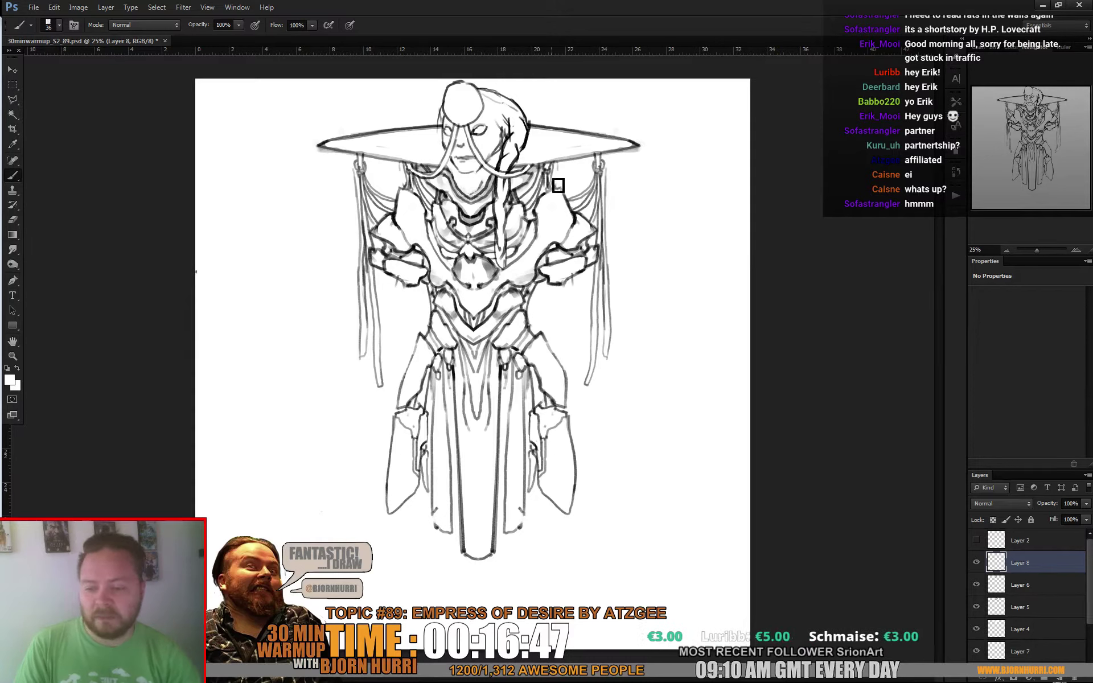
right_click(536, 205)
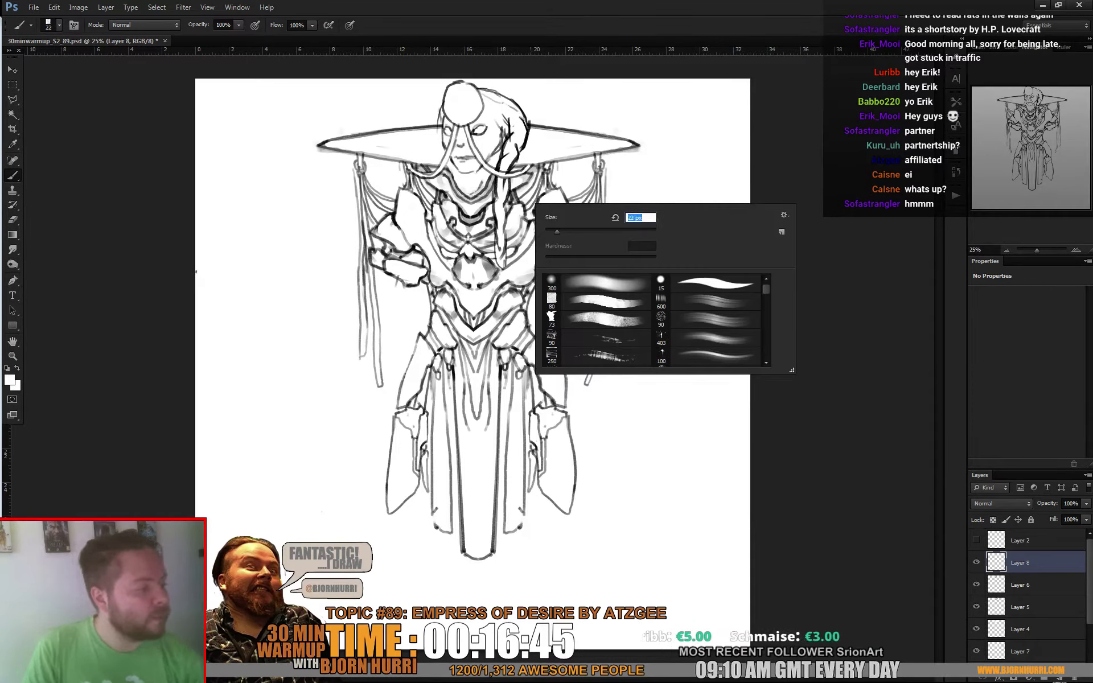
key("Return")
right_click(468, 169)
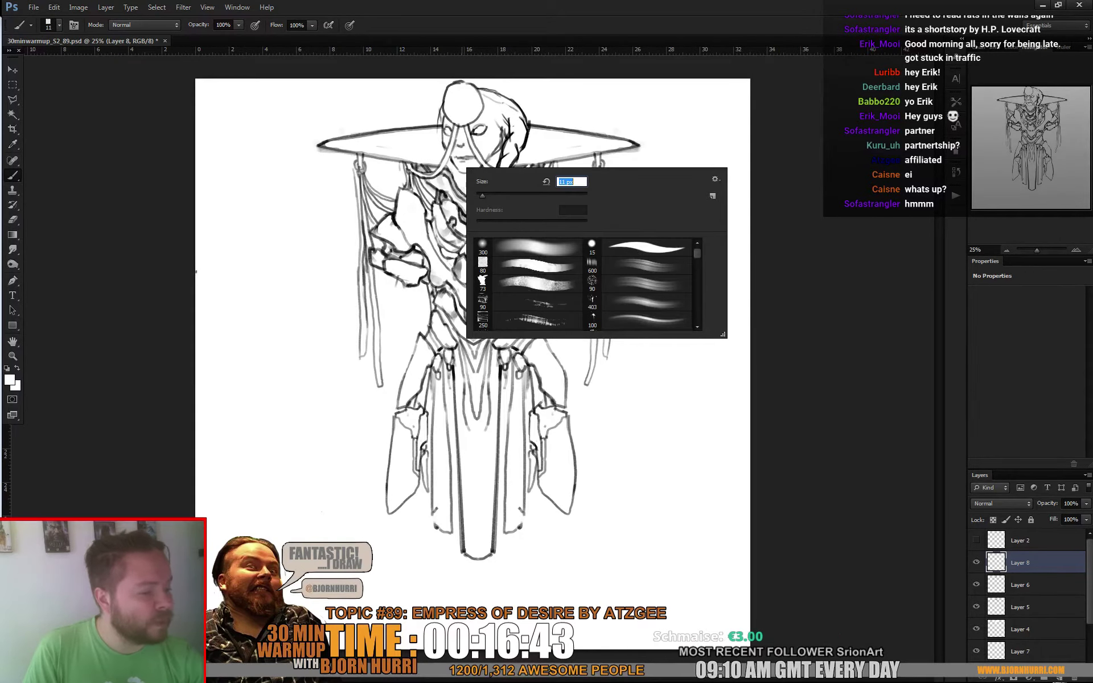
type("11")
key("Return")
key("x")
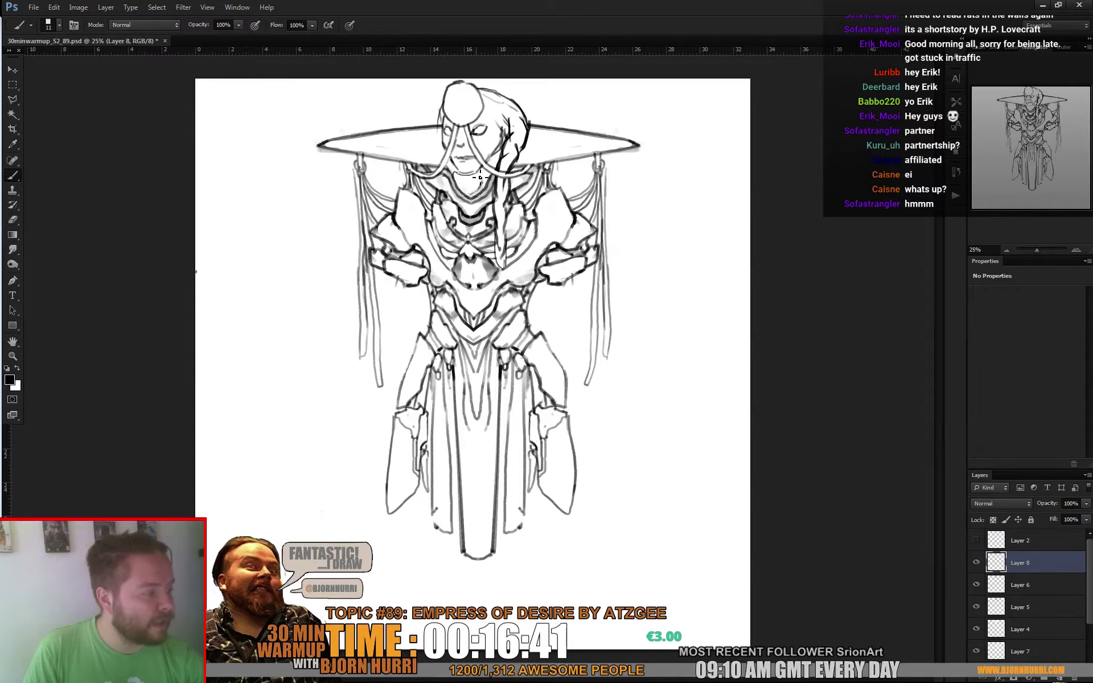
right_click(483, 182)
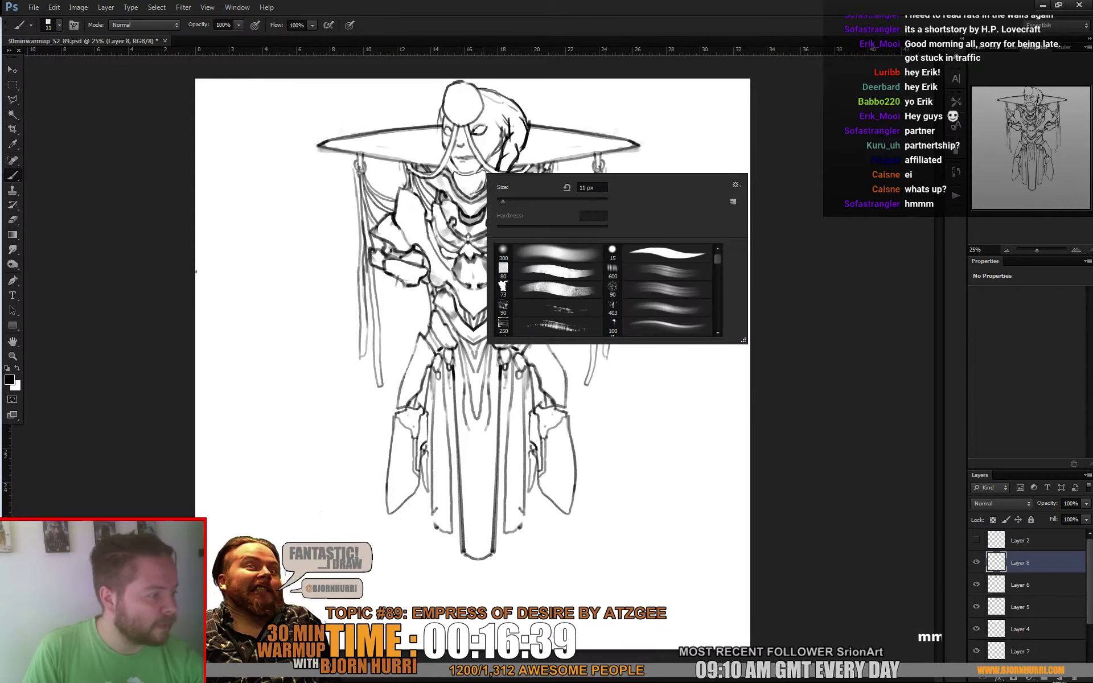
key("Return")
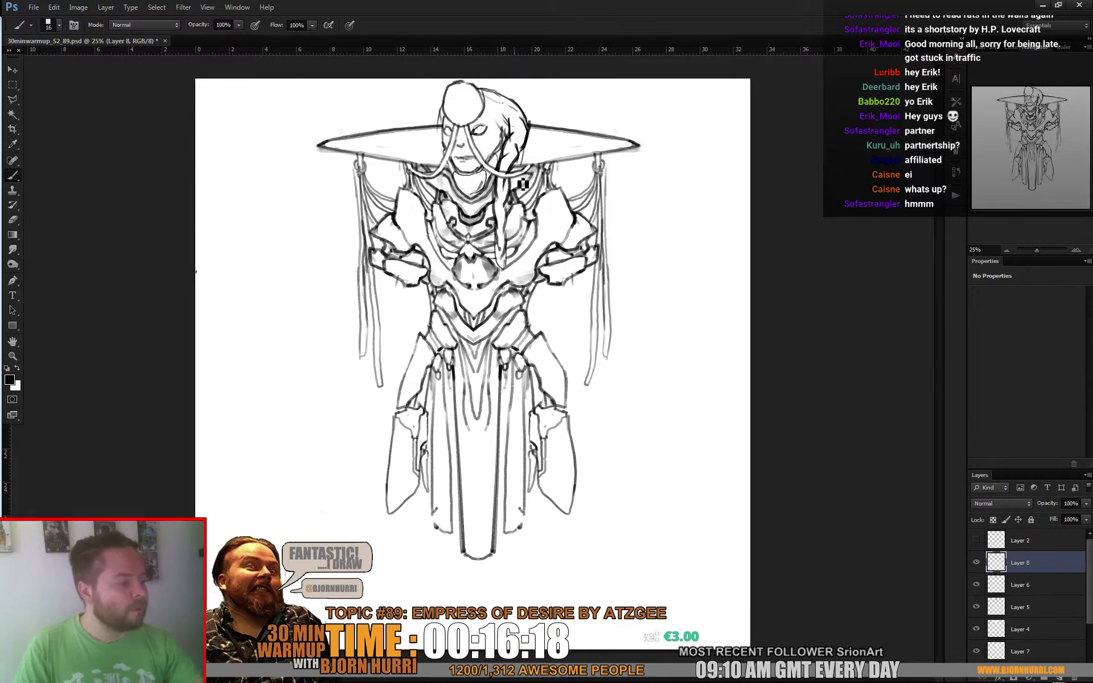
left_click_drag(522, 184, 522, 248)
Paint a white strip alongside the braid down to the waist with a 34 px brush to cover the armor lines
key("x")
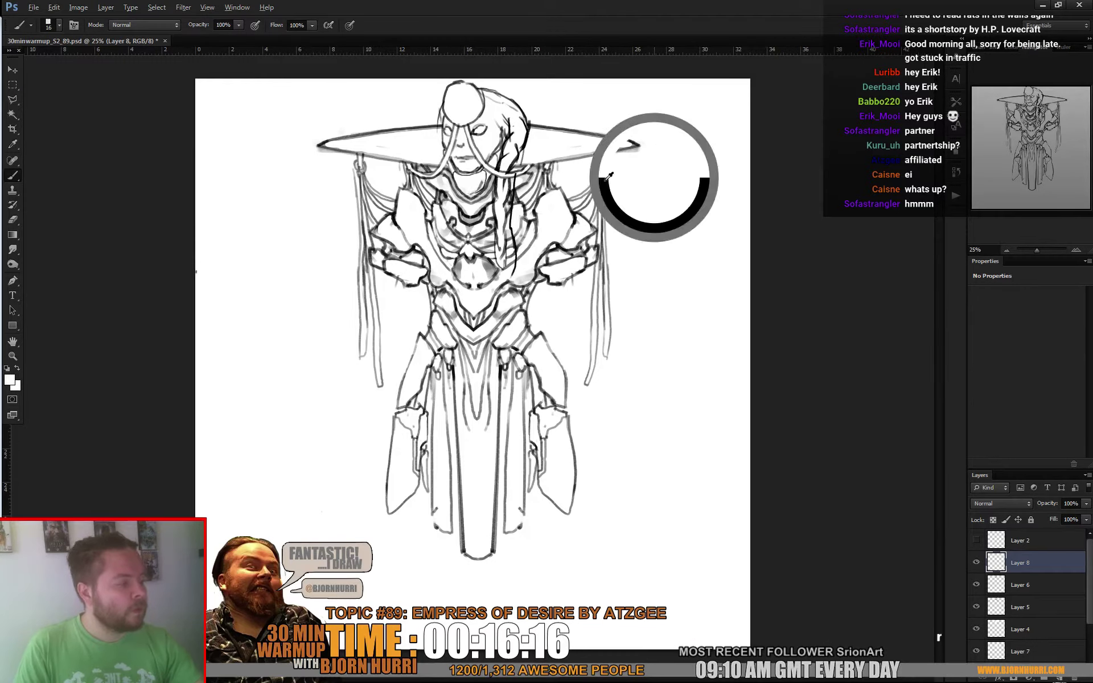
right_click(584, 189)
key("Return")
mouse_move(512, 204)
left_mouse_down()
mouse_move(517, 327)
mouse_move(519, 271)
left_mouse_up()
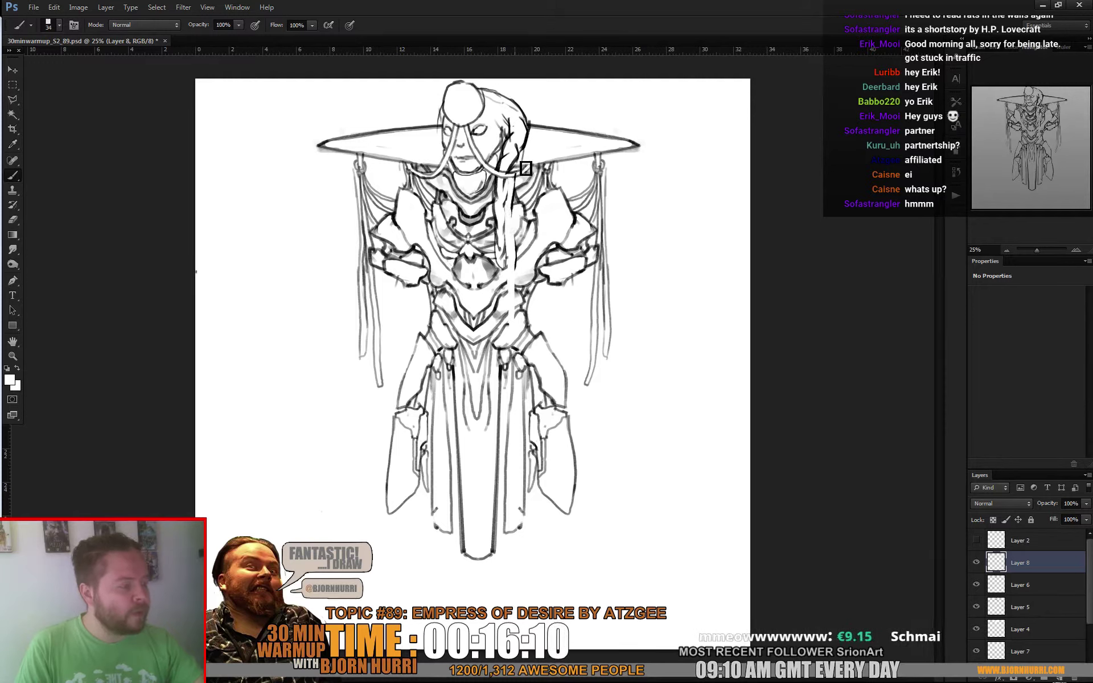
Outline the long braid strand down to the hip and add a hanging cord below the image-left forearm with a 16 px black brush
right_click(534, 164)
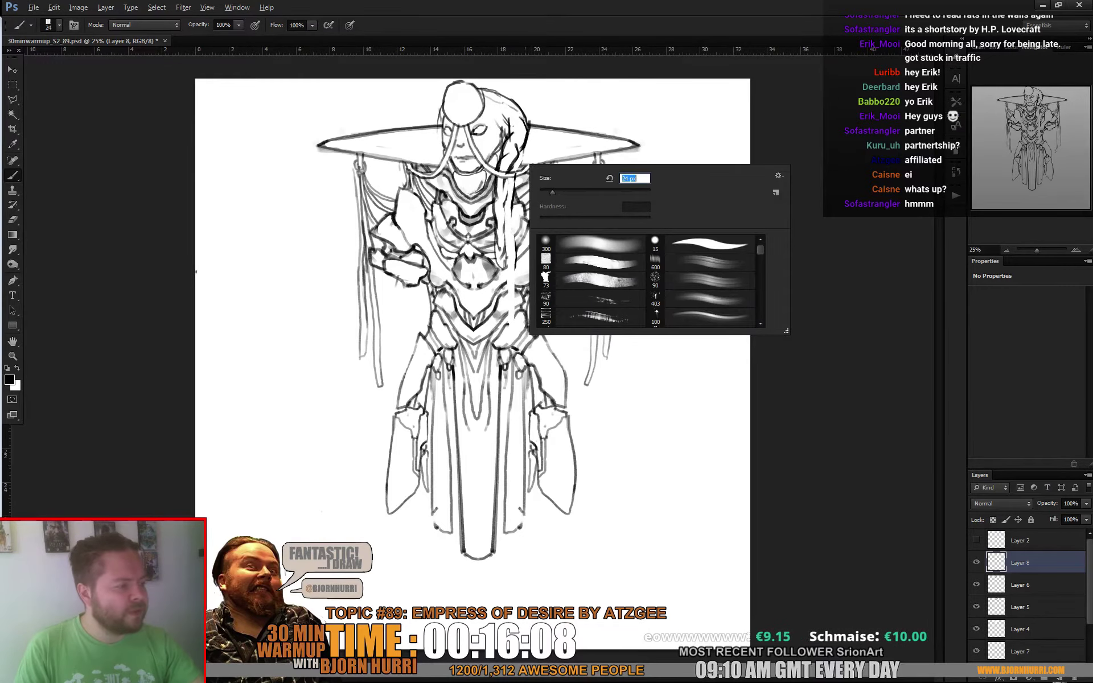
key("Return")
key("x")
key("x")
right_click(529, 165)
type("16")
key("Return")
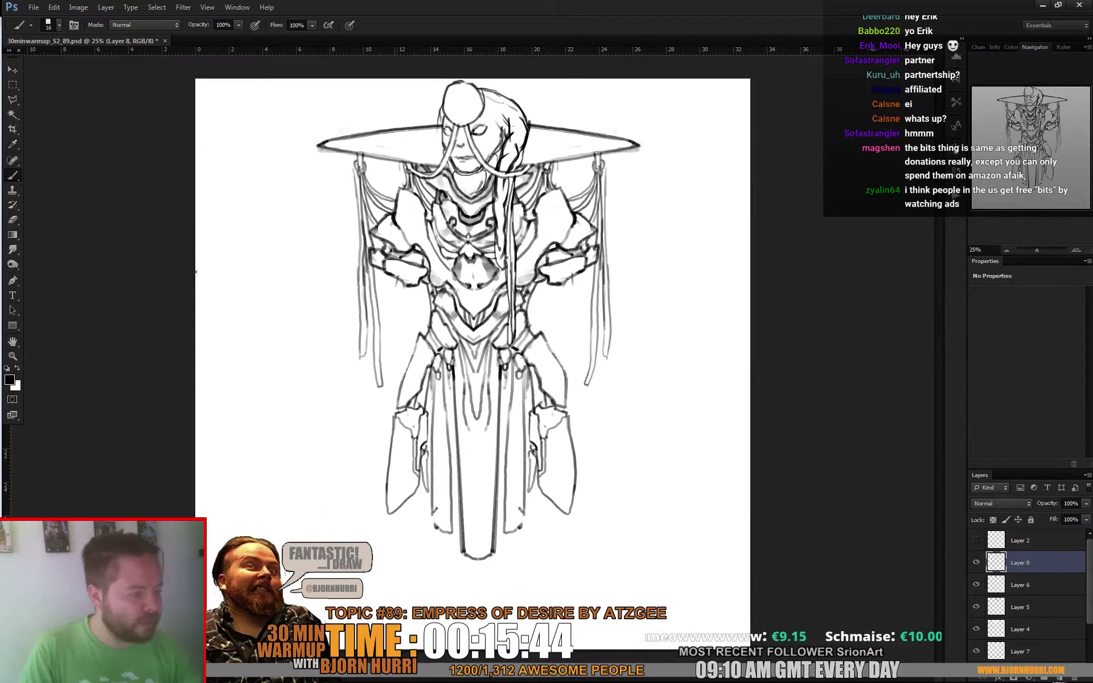
left_click_drag(402, 381, 405, 264)
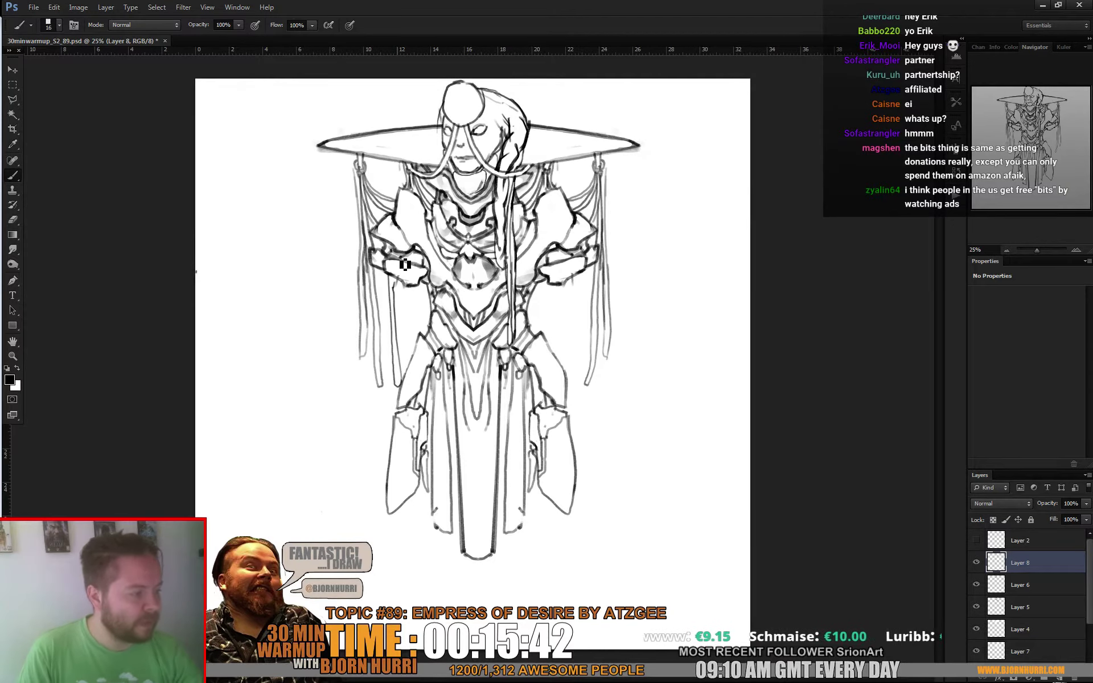
On another new layer, sketch the image-left forearm from below the elbow armor toward the waist with a 19 px brush
key("ctrl+shift+alt+n")
right_click(435, 286)
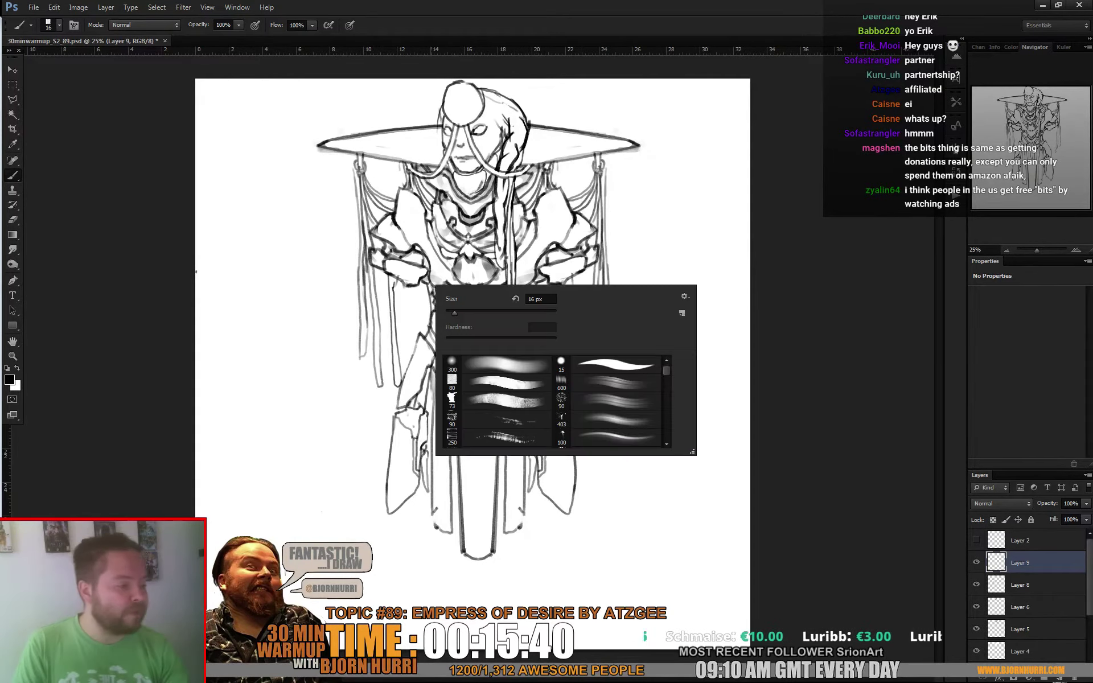
key("Return")
right_click(413, 311)
type("19")
key("Return")
left_click_drag(395, 286, 423, 314)
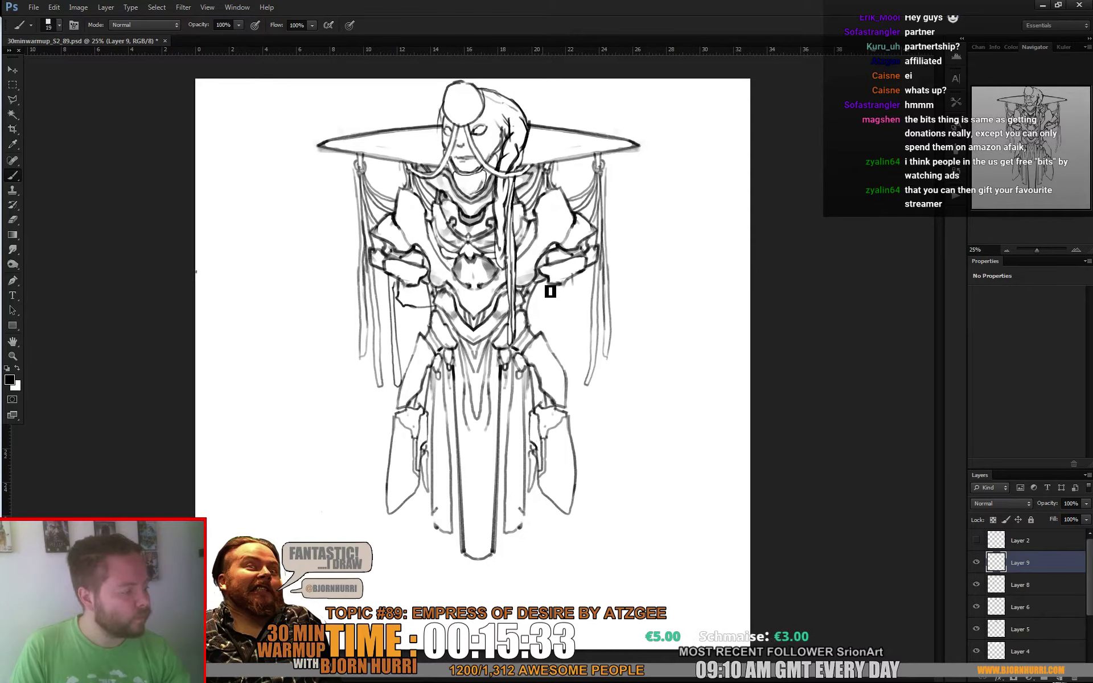
Draw the image-right forearm with a 19 px black brush as two long lines from the elbow armor down to the skirt's center
mouse_move(546, 283)
left_mouse_down()
mouse_move(512, 315)
mouse_move(410, 358)
left_mouse_up()
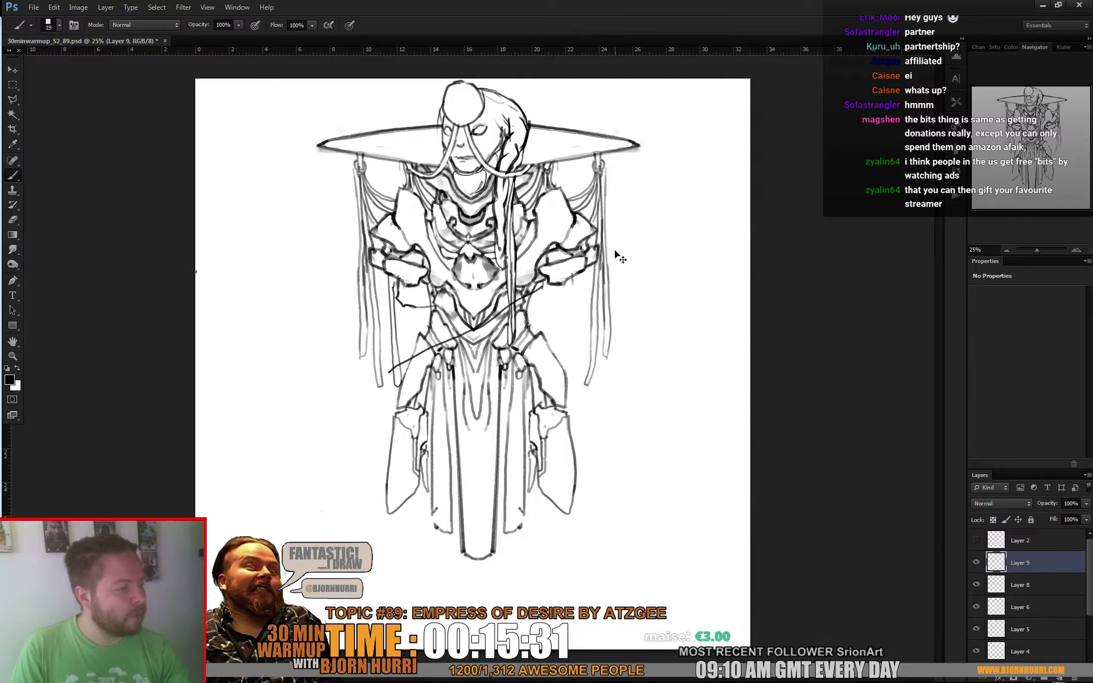
key("ctrl+z")
left_click_drag(549, 284, 467, 464)
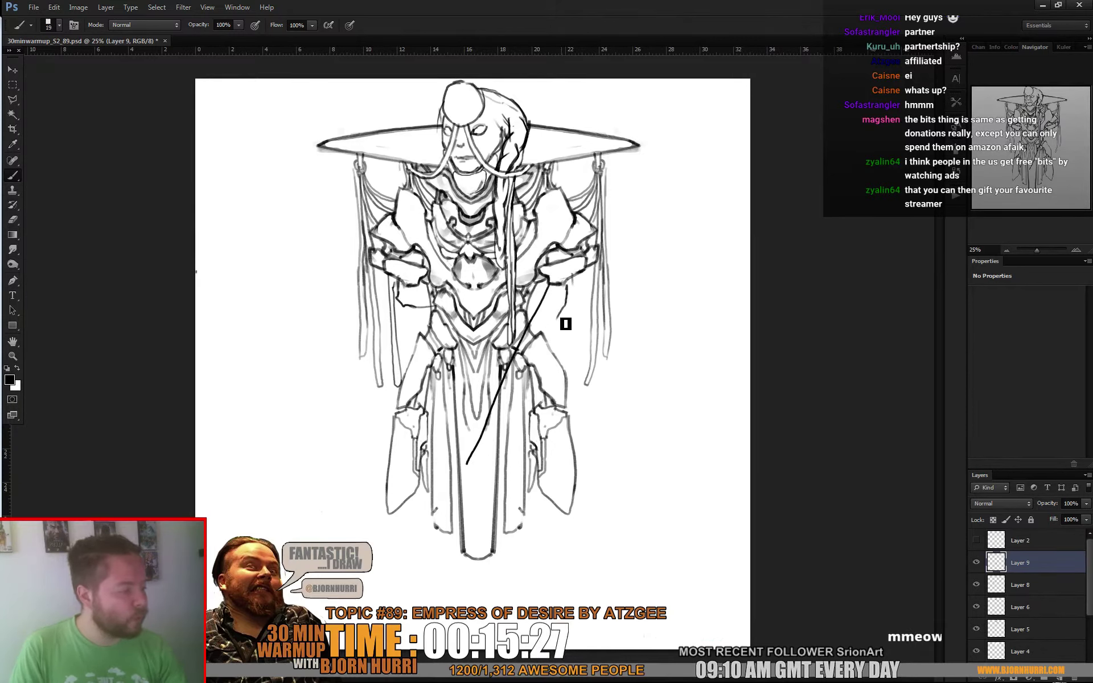
left_click_drag(502, 401, 481, 455)
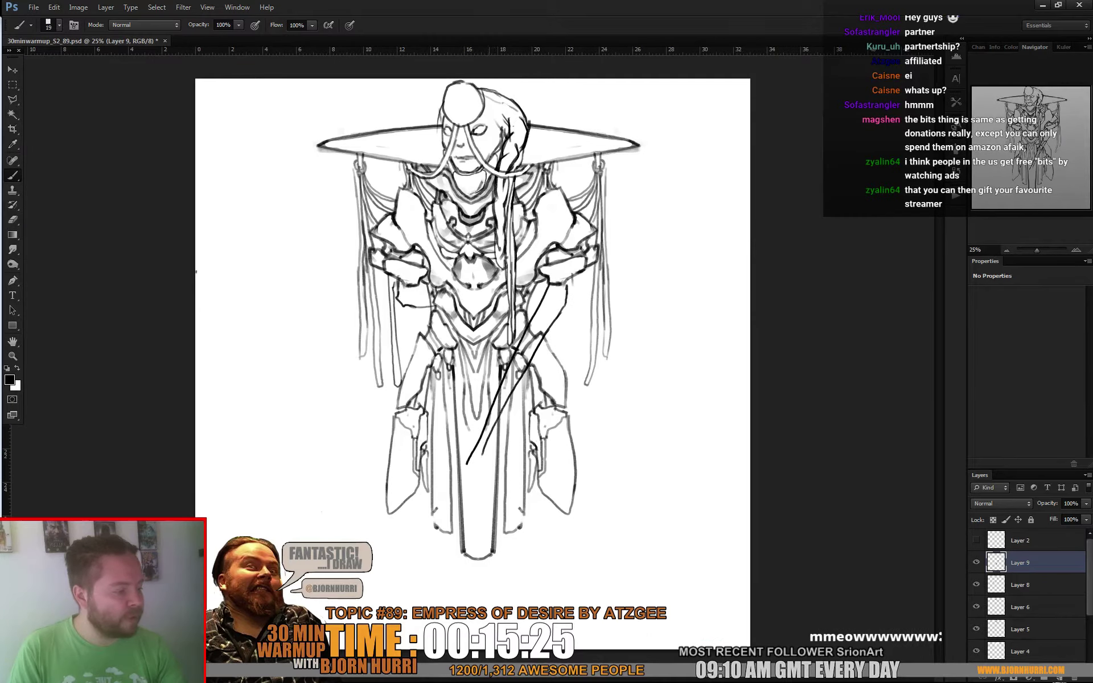
key("e")
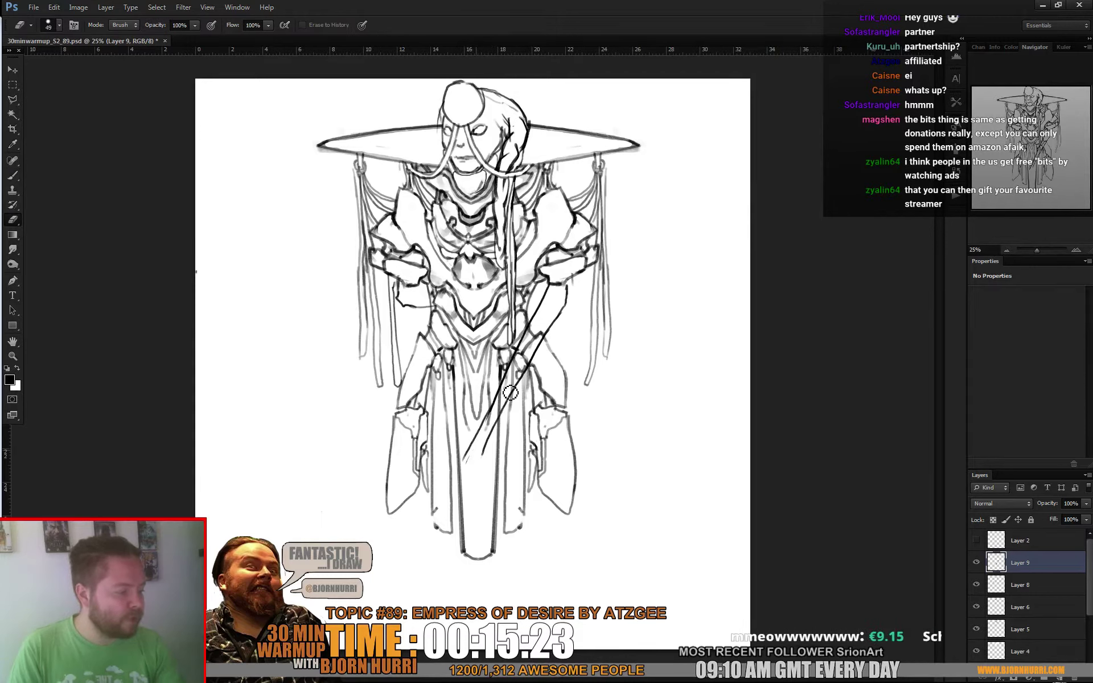
key("b")
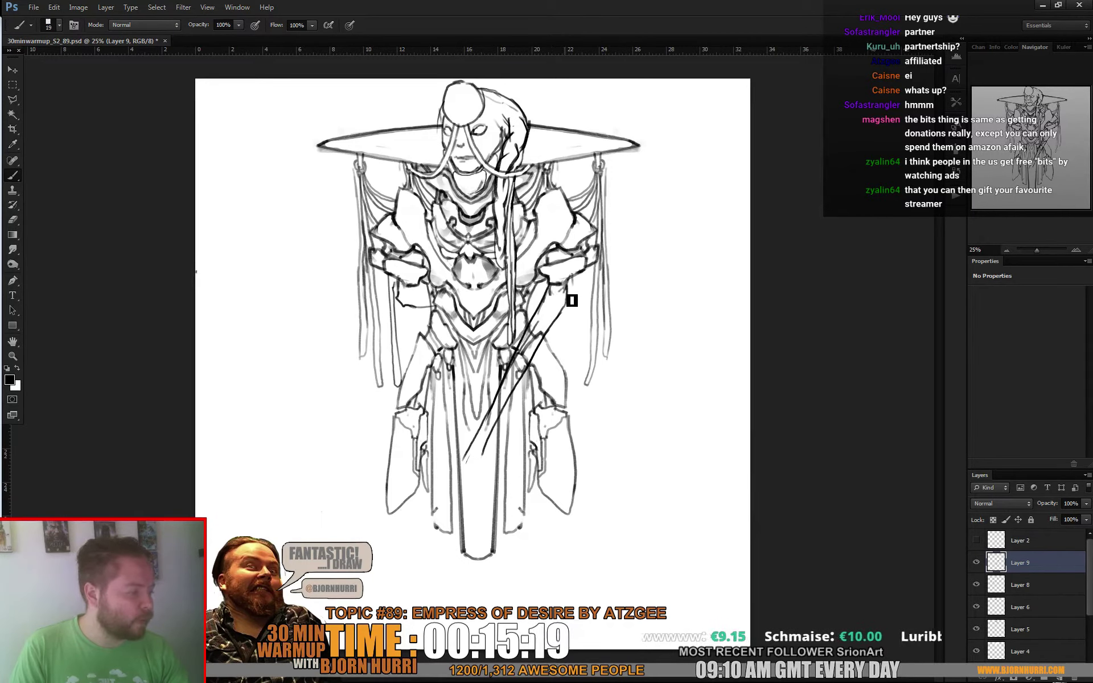
Erase the bent image-left forearm and redraw it as a long straight forearm meeting the other one at the skirt's center
key("e")
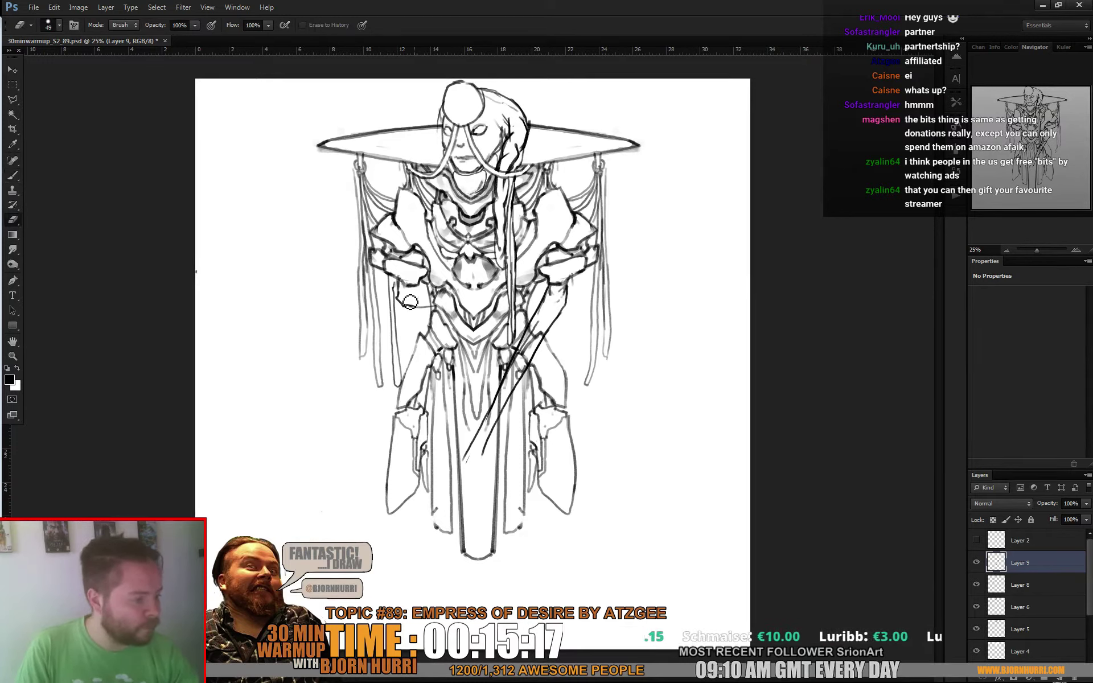
key("b")
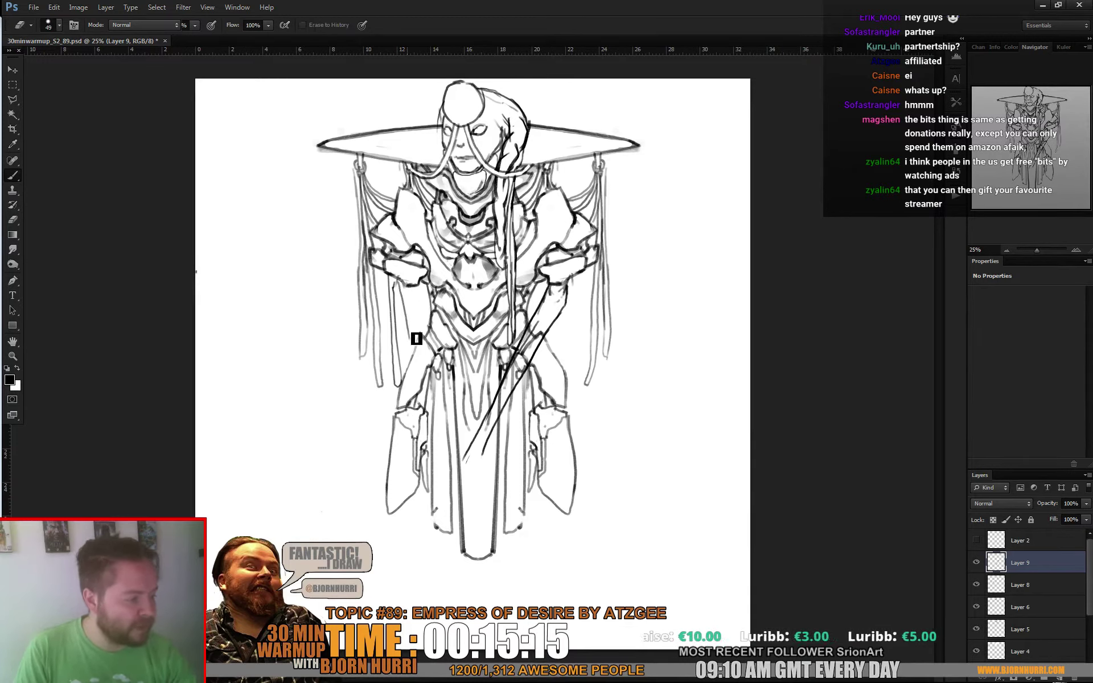
key("b")
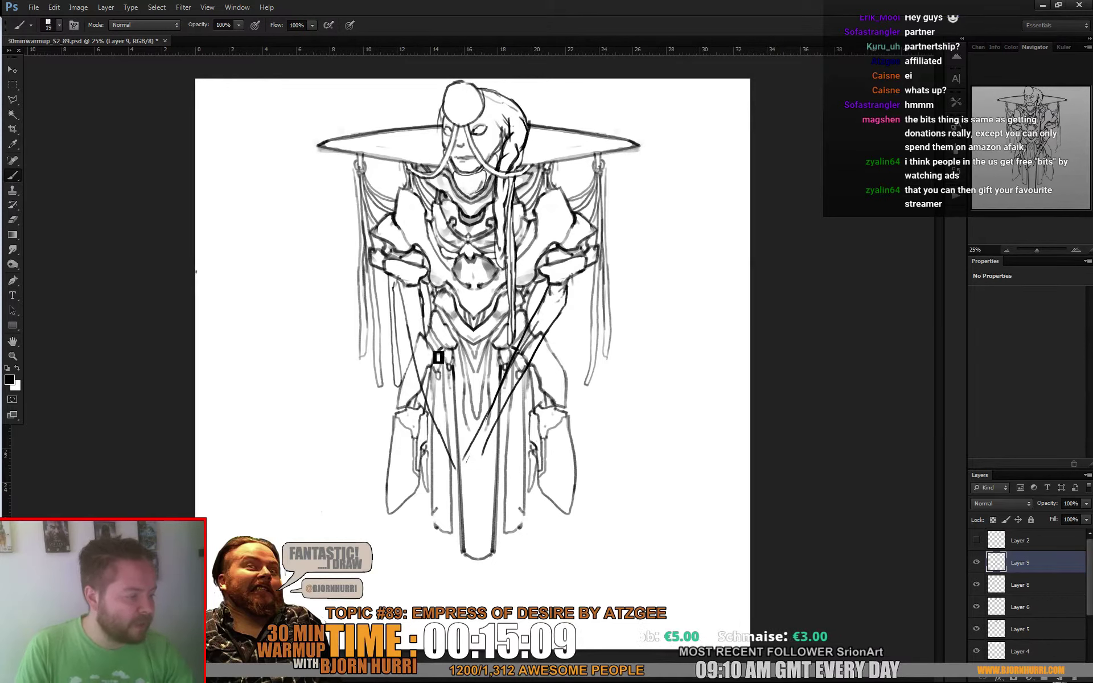
key("e")
left_click_drag(440, 425, 422, 377)
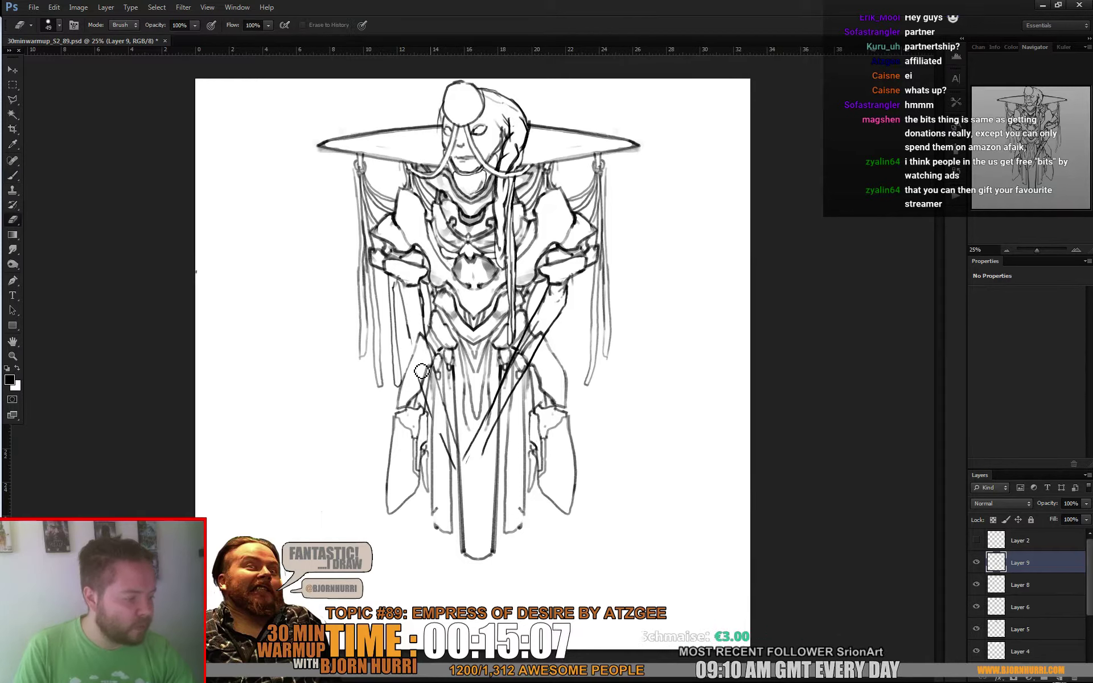
key("b")
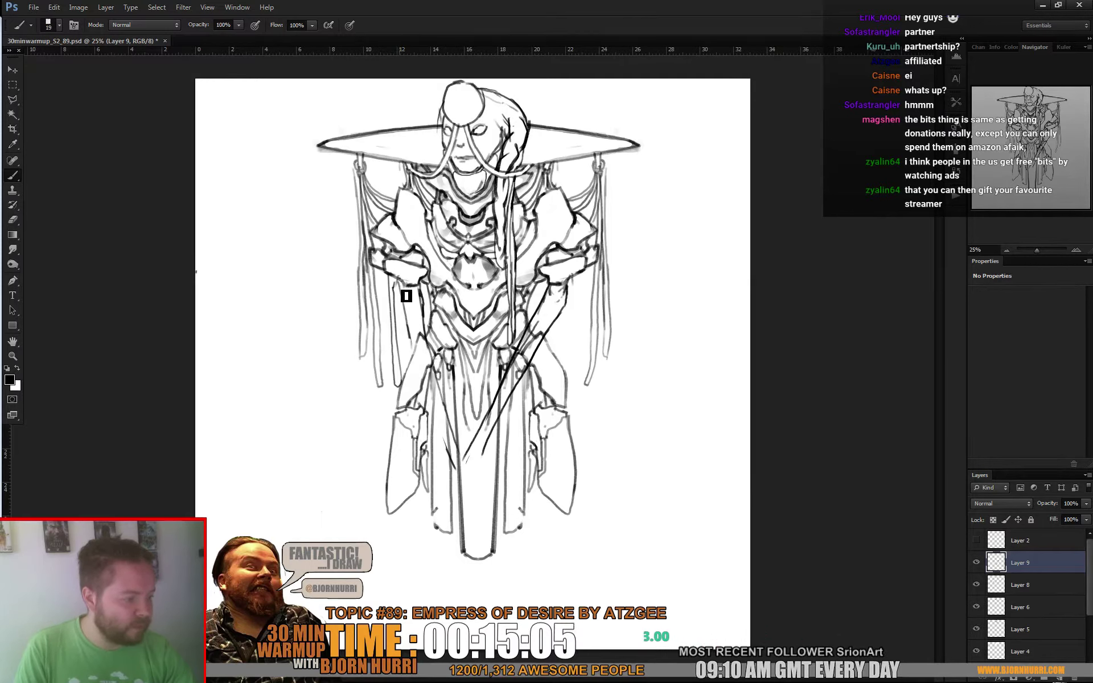
mouse_move(410, 325)
left_mouse_down()
mouse_move(449, 450)
mouse_move(470, 464)
left_mouse_up()
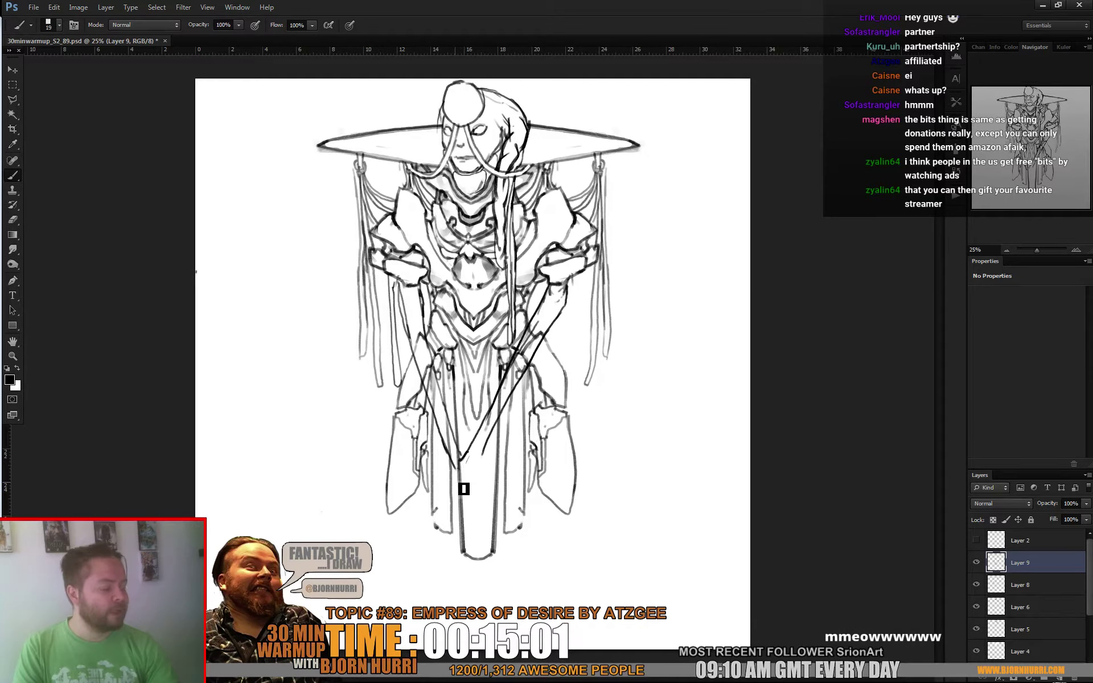
Rough in the outline of the hands where the two forearms meet and clean up the lines below the image-left elbow
mouse_move(488, 454)
left_mouse_down()
mouse_move(471, 459)
mouse_move(486, 505)
left_mouse_up()
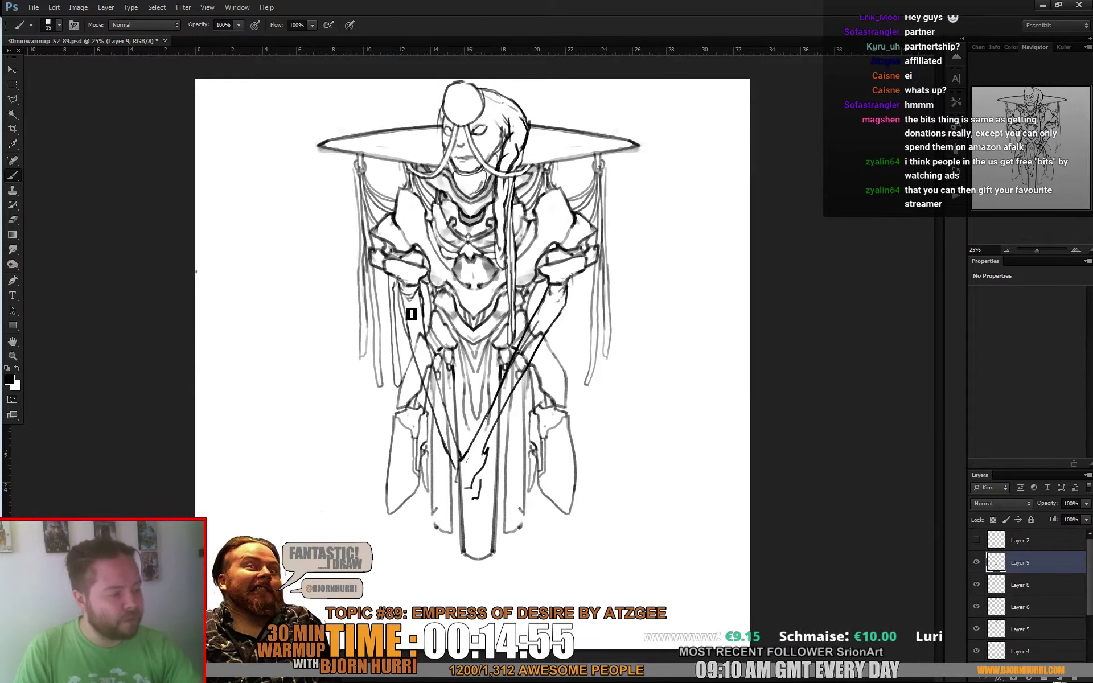
key("e")
key("b")
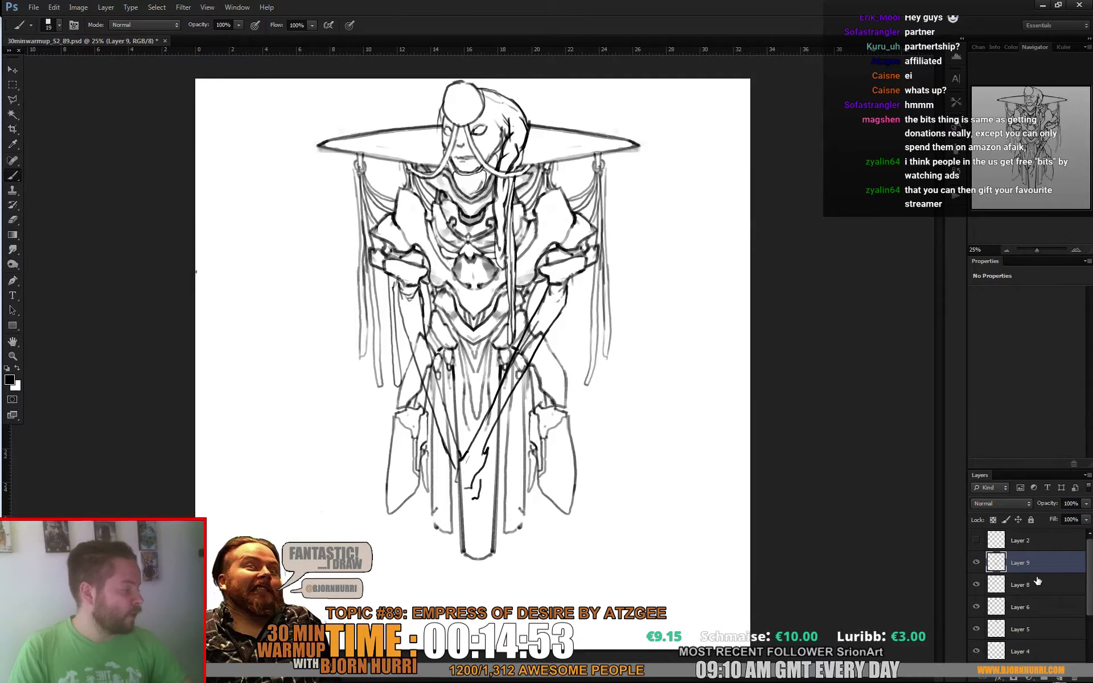
On a new layer between Layer 9 and Layer 8, paint both forearms white to cover the armor and skirt lines behind them
key("alt+bracketleft")
key("x")
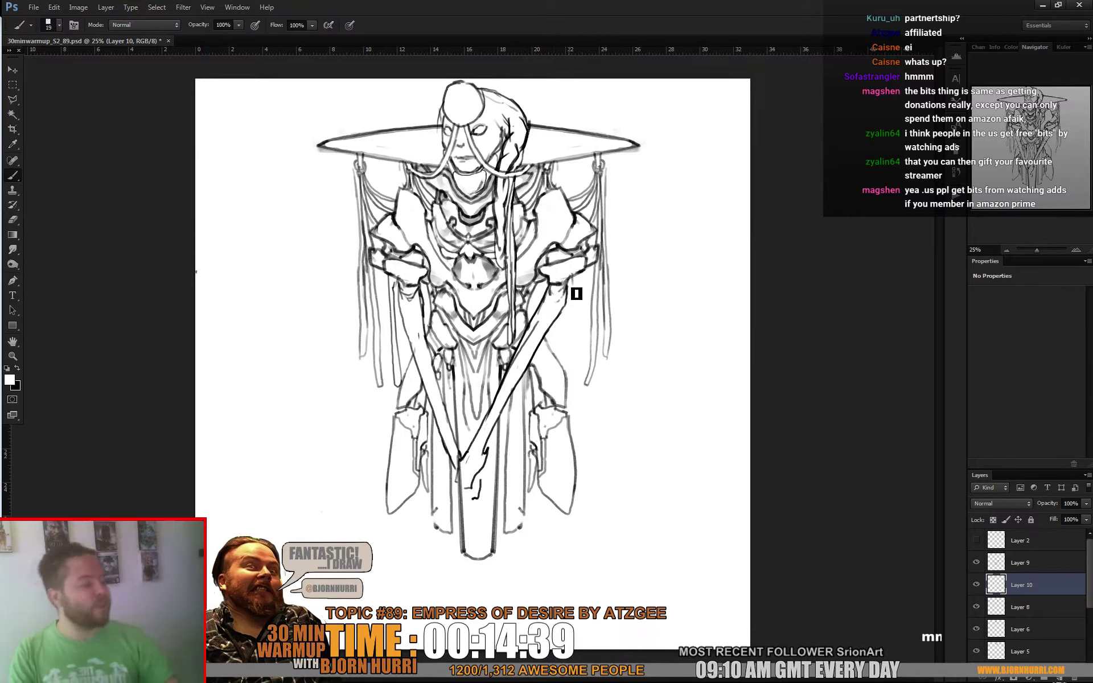
On Layer 9, draw the overlapping hands in black with long fingers pointing down over the central skirt panel
left_click(1029, 572)
key("x")
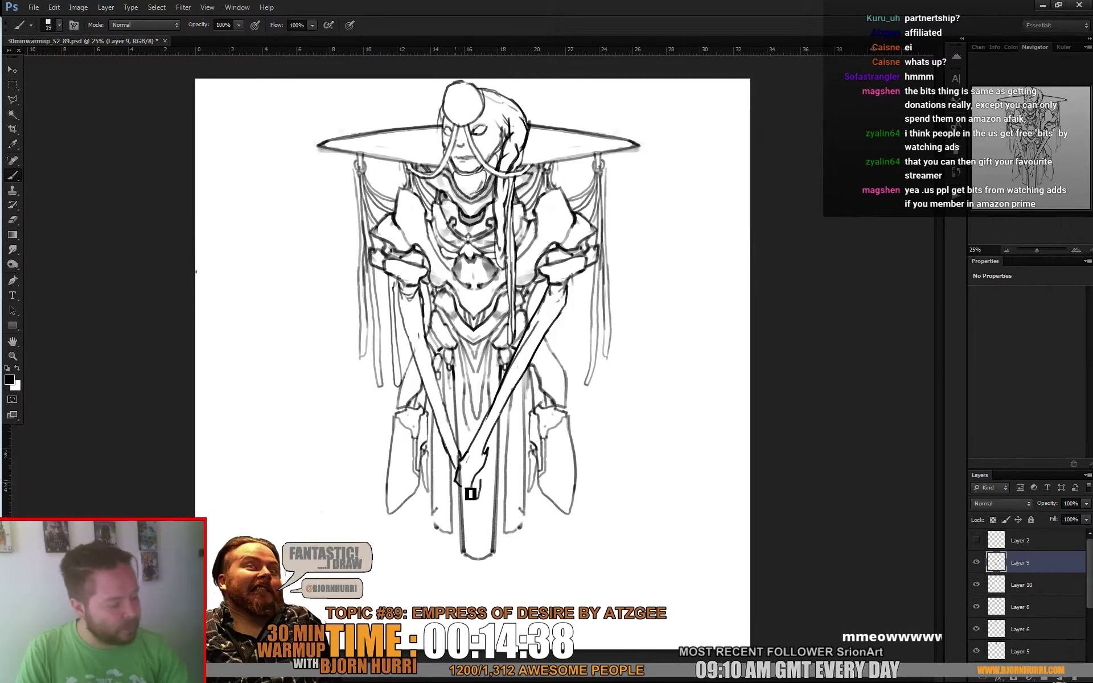
mouse_move(470, 494)
left_mouse_down()
mouse_move(461, 505)
mouse_move(472, 493)
mouse_move(477, 521)
mouse_move(489, 473)
mouse_move(488, 547)
mouse_move(468, 493)
left_mouse_up()
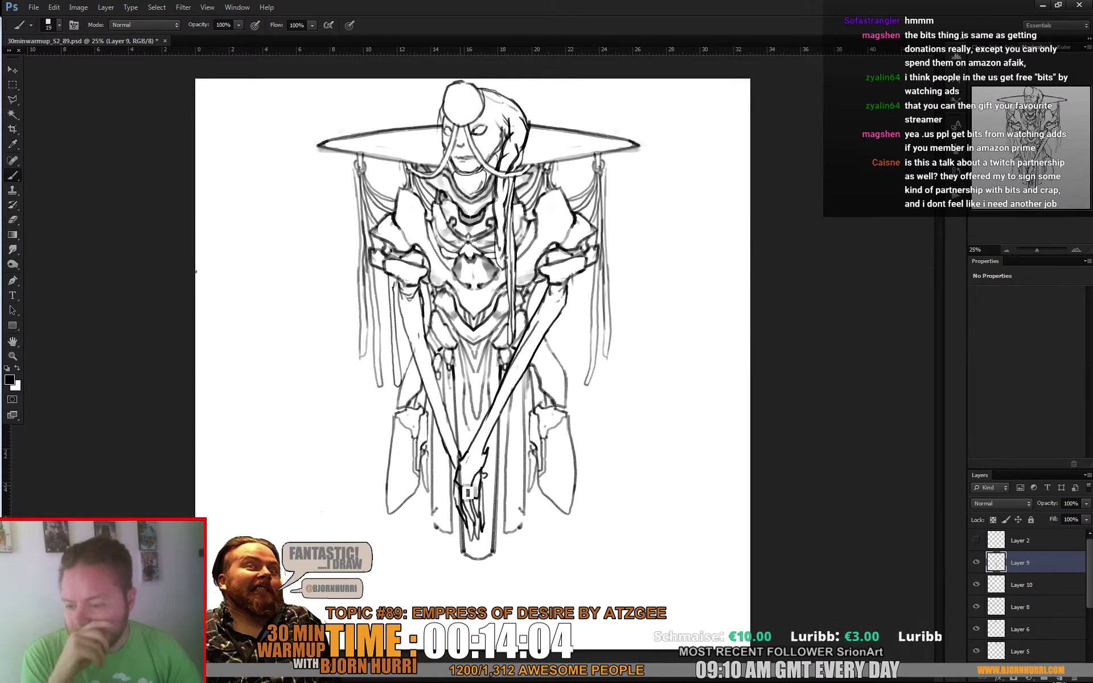
Refine the contours and inner muscle lines of both forearms with alternating white and black 19 px strokes
left_click(543, 309, "alt")
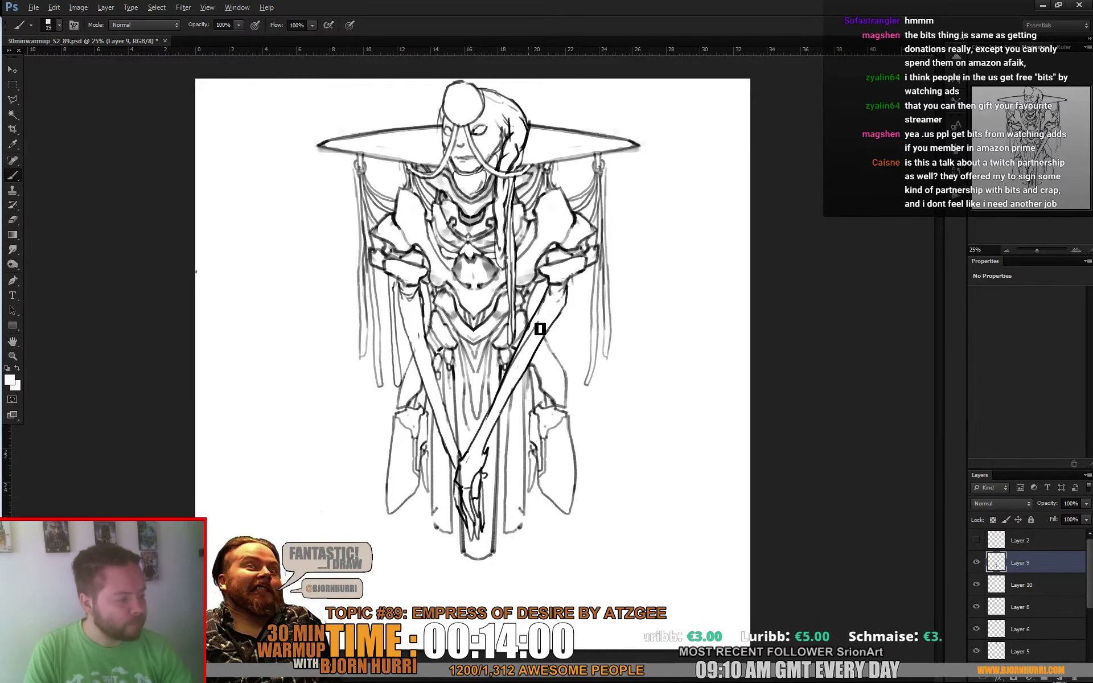
left_click(539, 346, "alt")
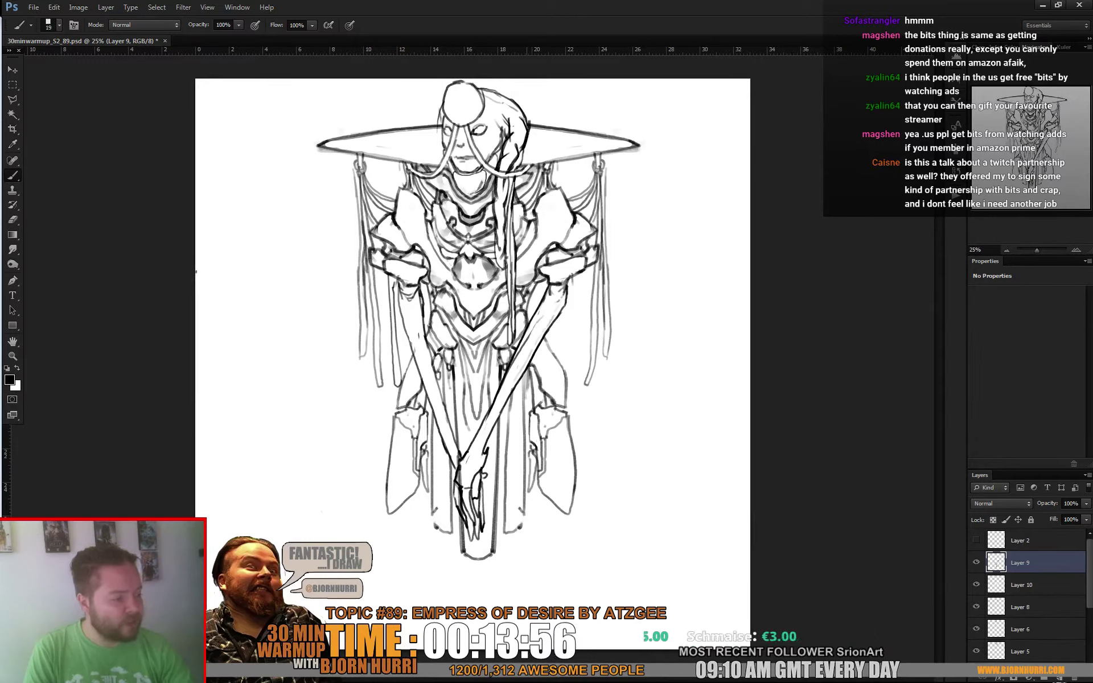
left_click_drag(573, 305, 542, 354)
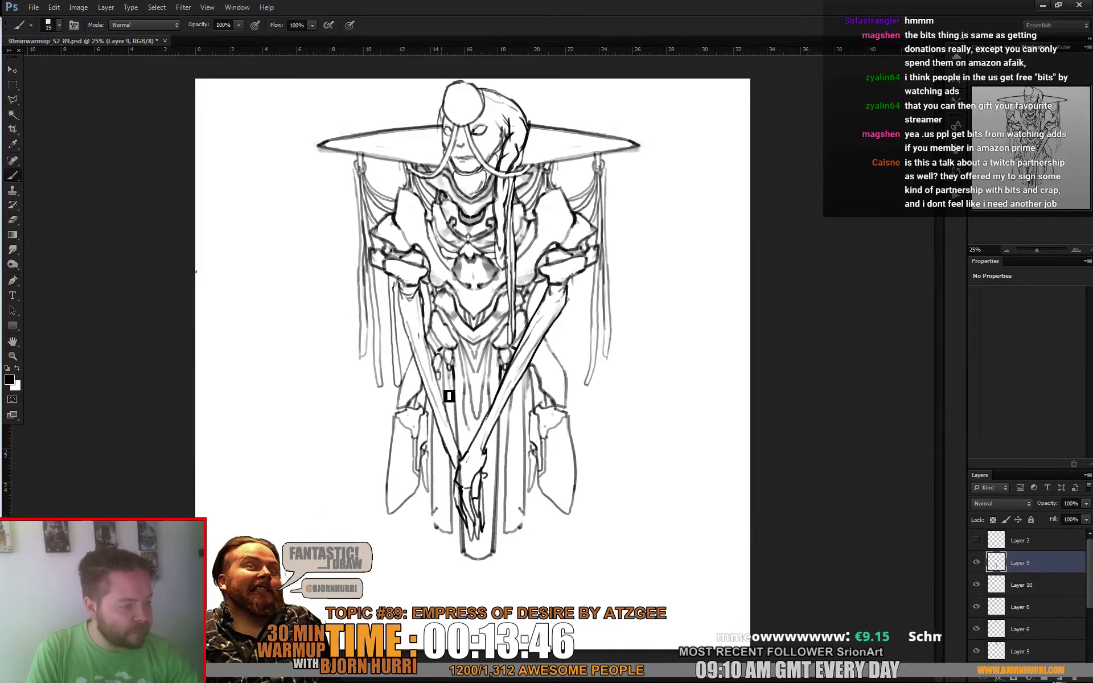
key("x")
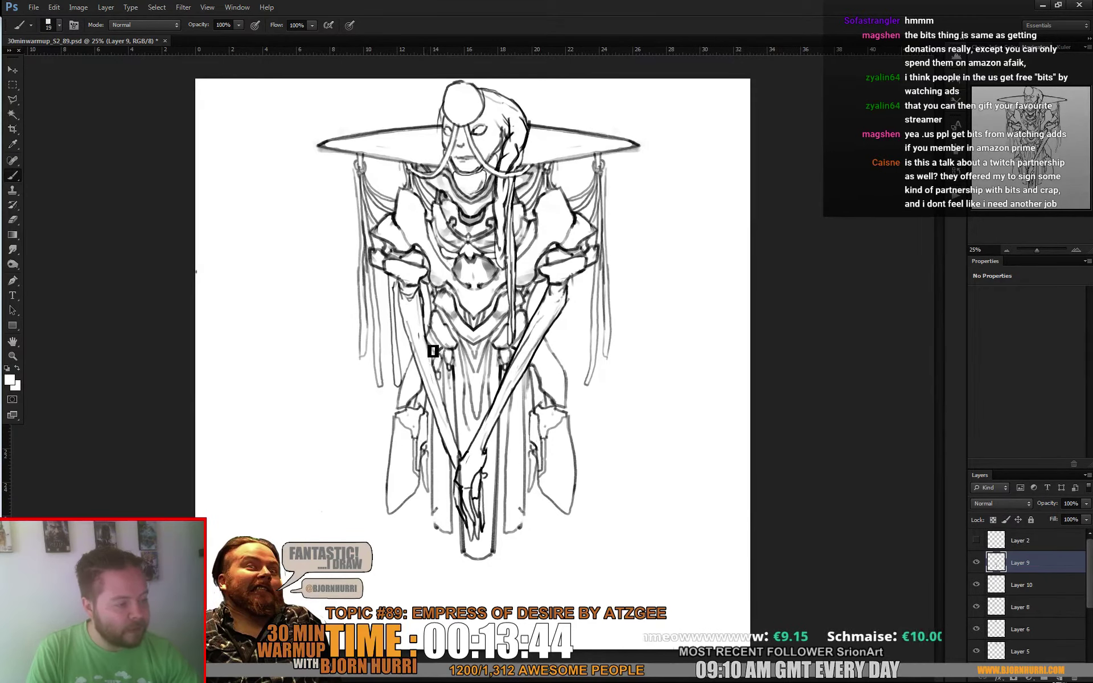
key("x")
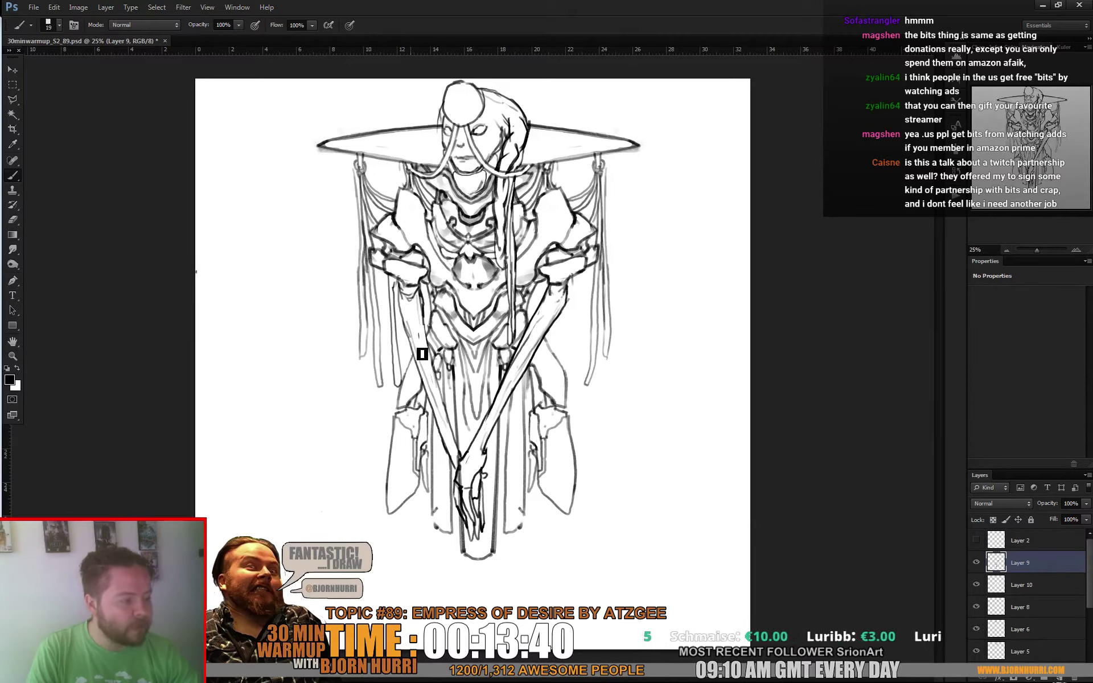
Clean up the overlapping hands with white and redraw the finger and knuckle lines in black
key("x")
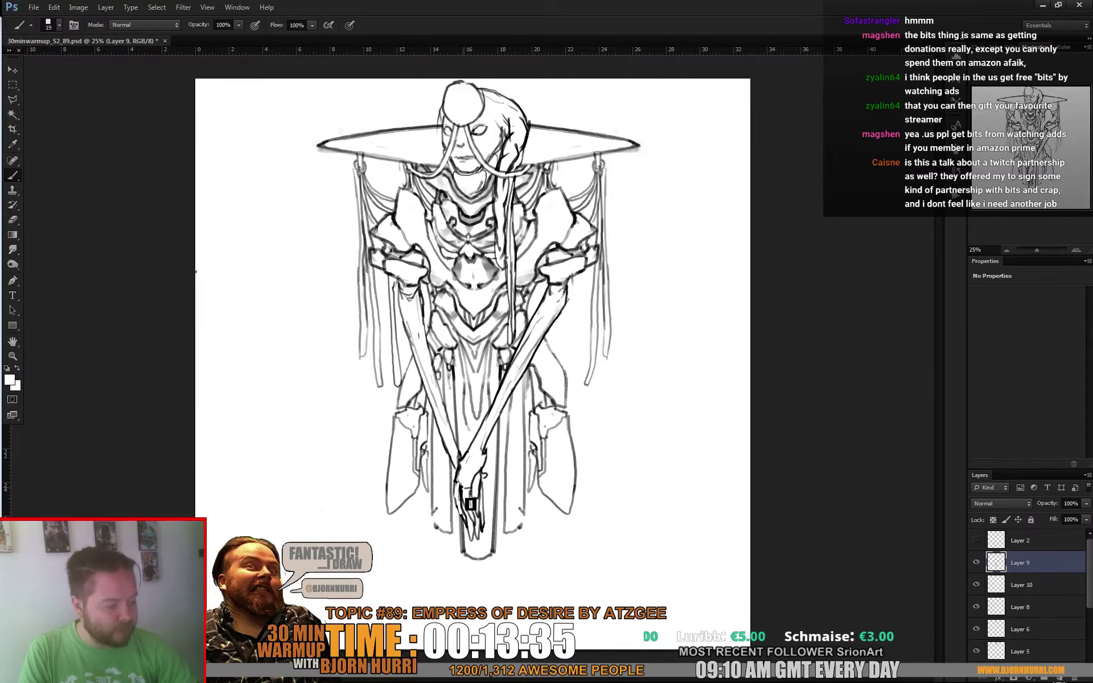
key("x")
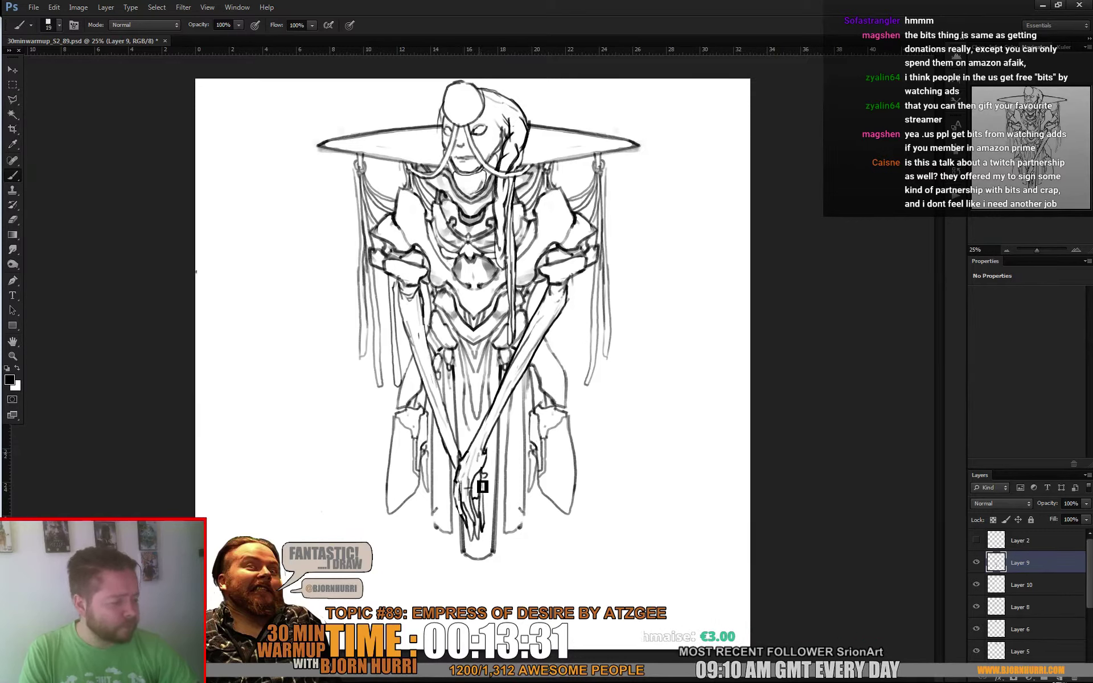
key("x")
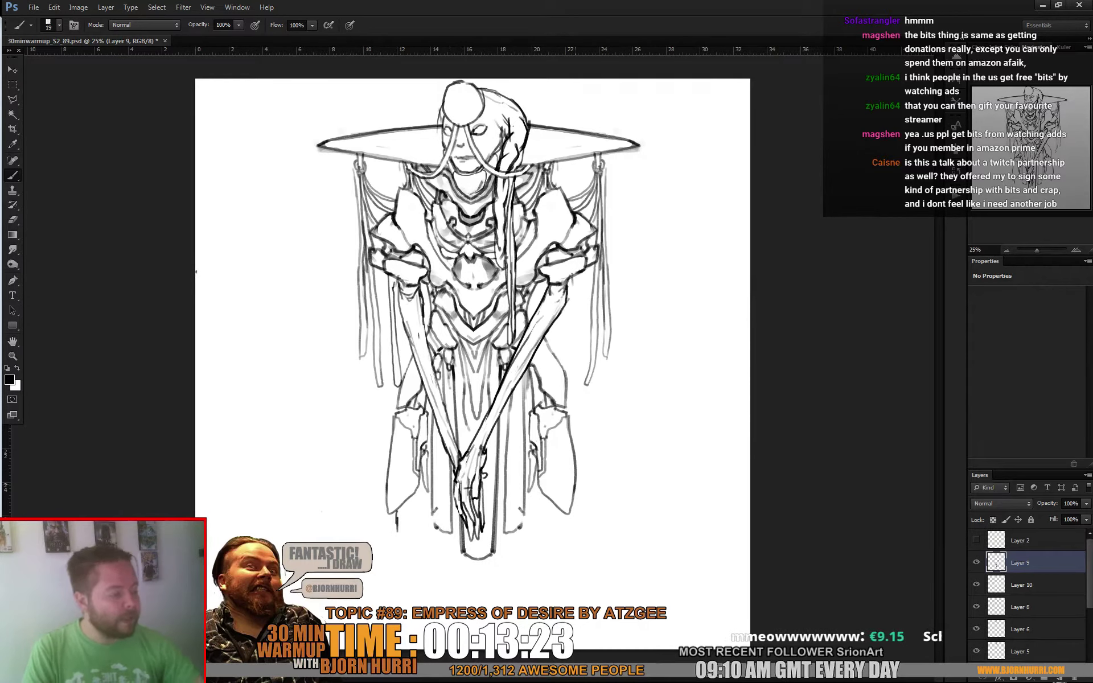
Duplicate the lassoed image-right hip armor onto a new layer, rotate it outward by -7.63°, and clear the leftover lines along its inner edge
key("l")
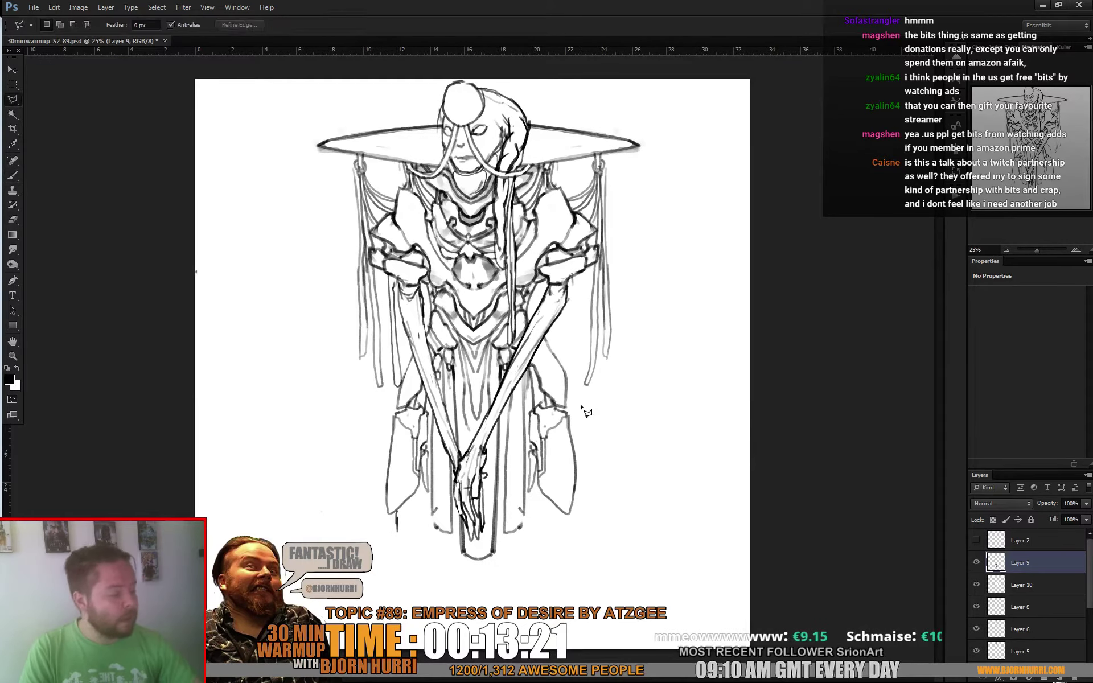
key("shift+l")
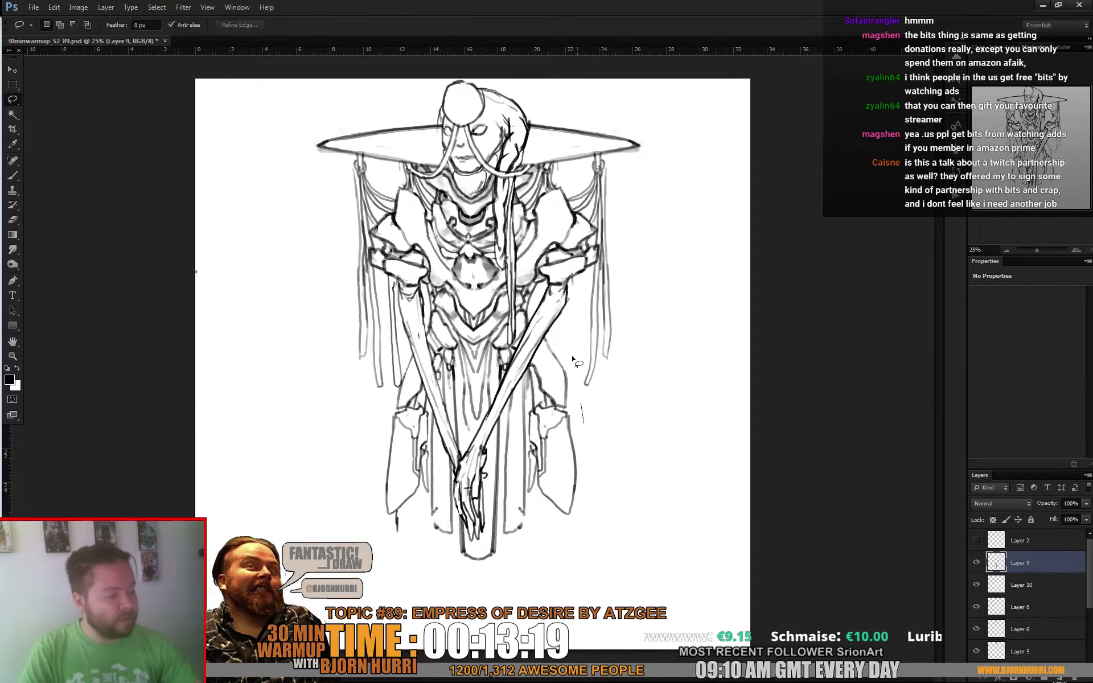
left_click_drag(599, 531, 597, 426)
key("ctrl+j")
key("ctrl+t")
left_click_drag(666, 474, 678, 459)
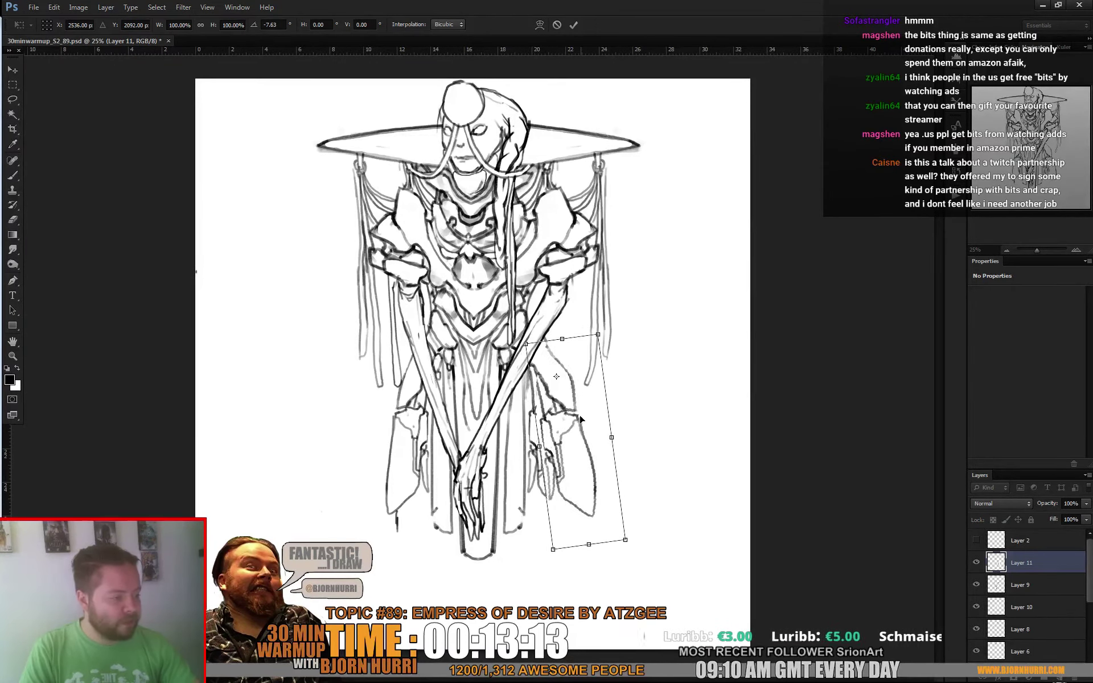
key("Return")
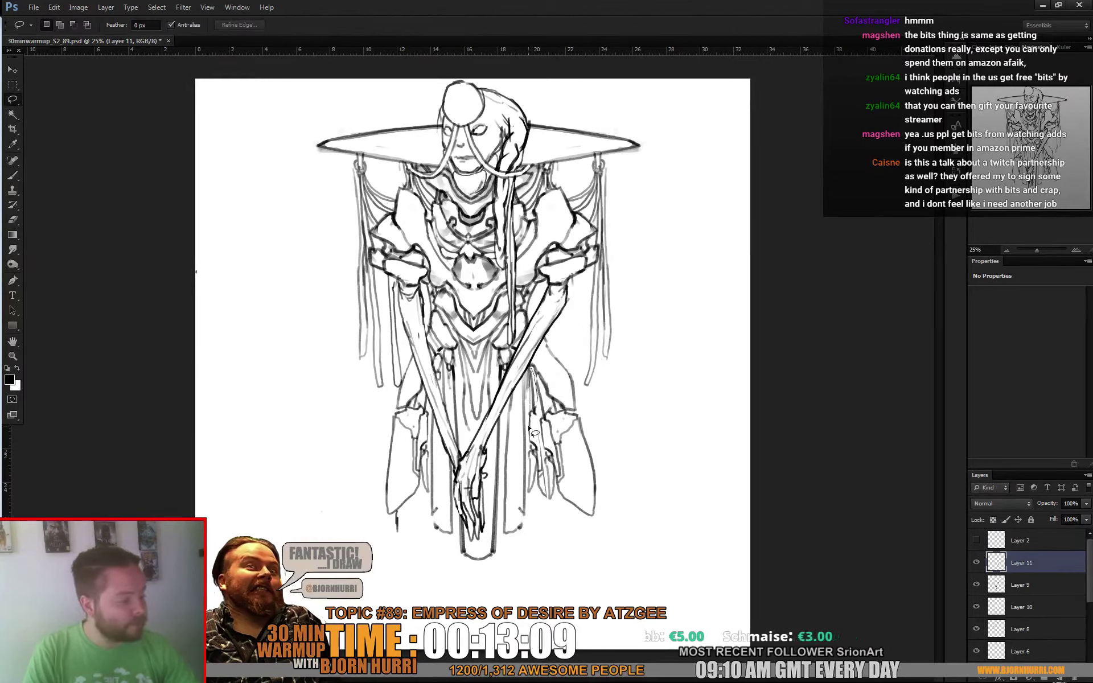
left_click_drag(553, 500, 533, 372)
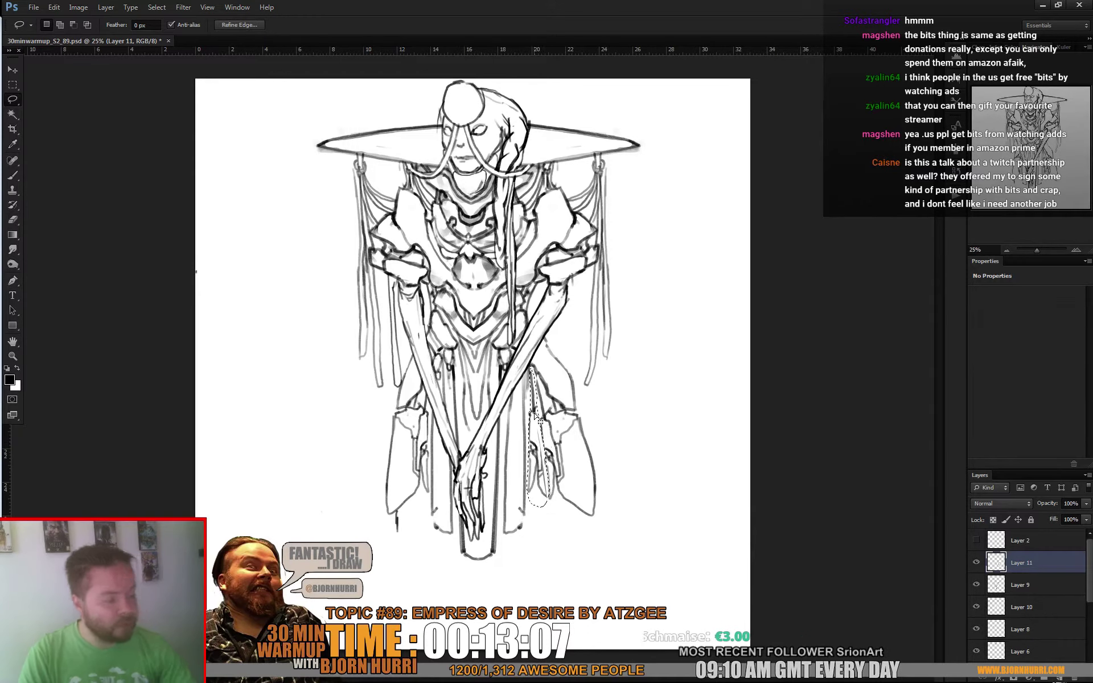
key("ctrl+d")
Draw long flowing skirt lines in black from beneath both hip armor plates down to the lower edge of the canvas
key("b")
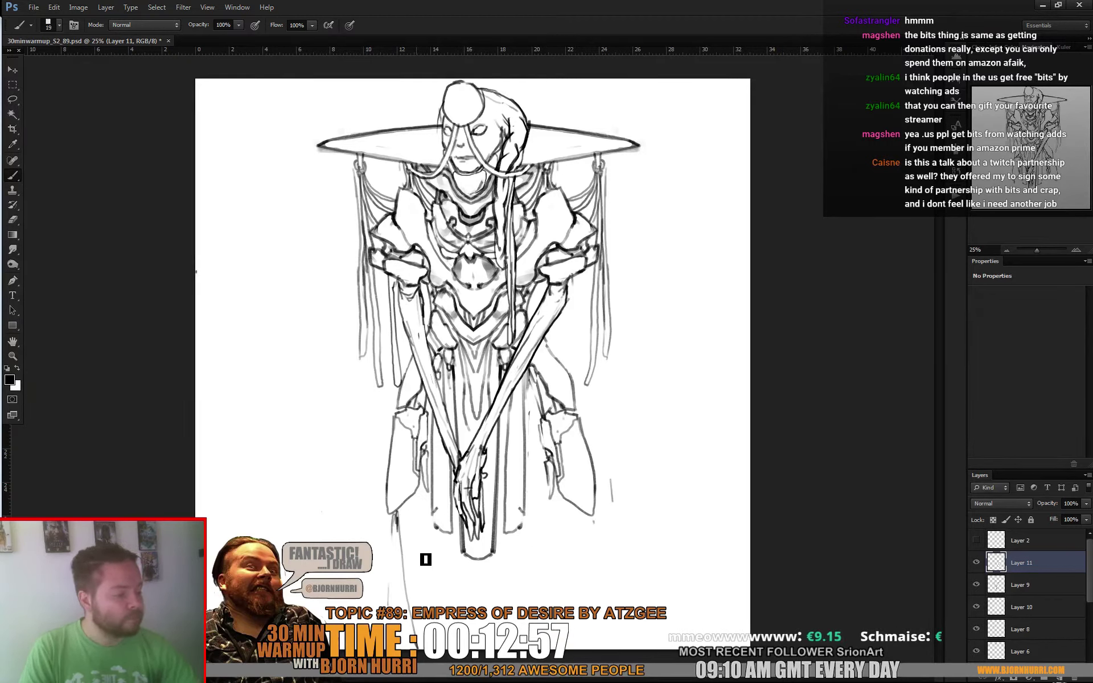
left_click_drag(595, 518, 639, 656)
mouse_move(557, 605)
left_mouse_down()
mouse_move(565, 517)
mouse_move(531, 607)
left_mouse_up()
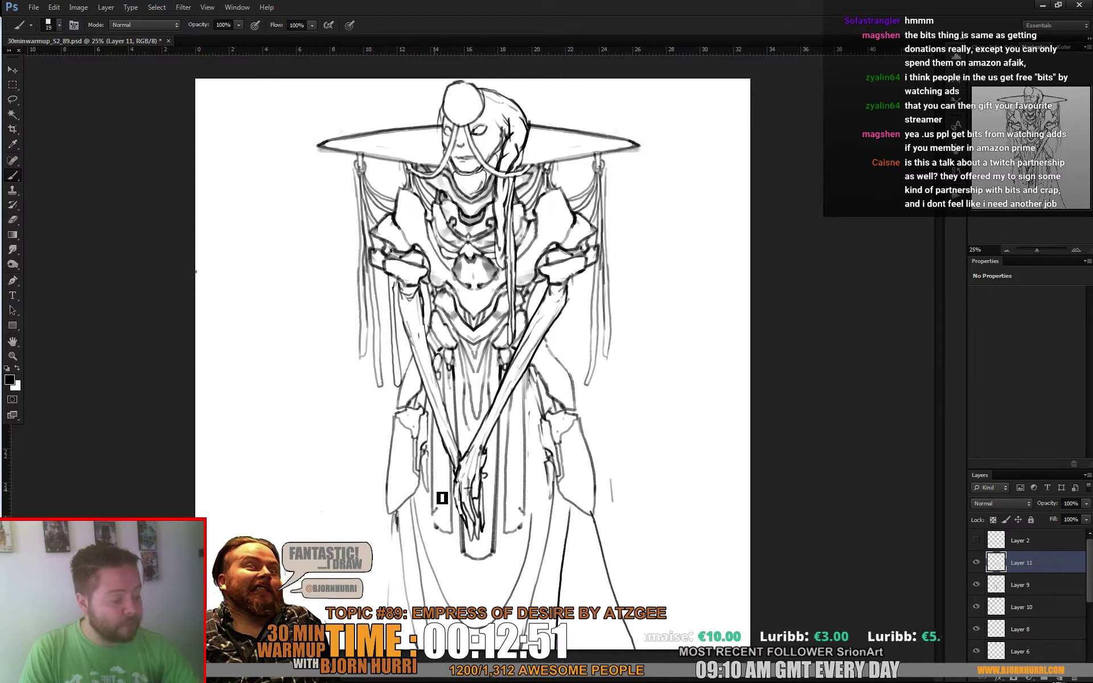
Draw narrow cloth strips hanging below the front skirt panels in black and clean their edges with white
mouse_move(466, 559)
left_mouse_down()
mouse_move(444, 538)
mouse_move(451, 578)
mouse_move(460, 563)
left_mouse_up()
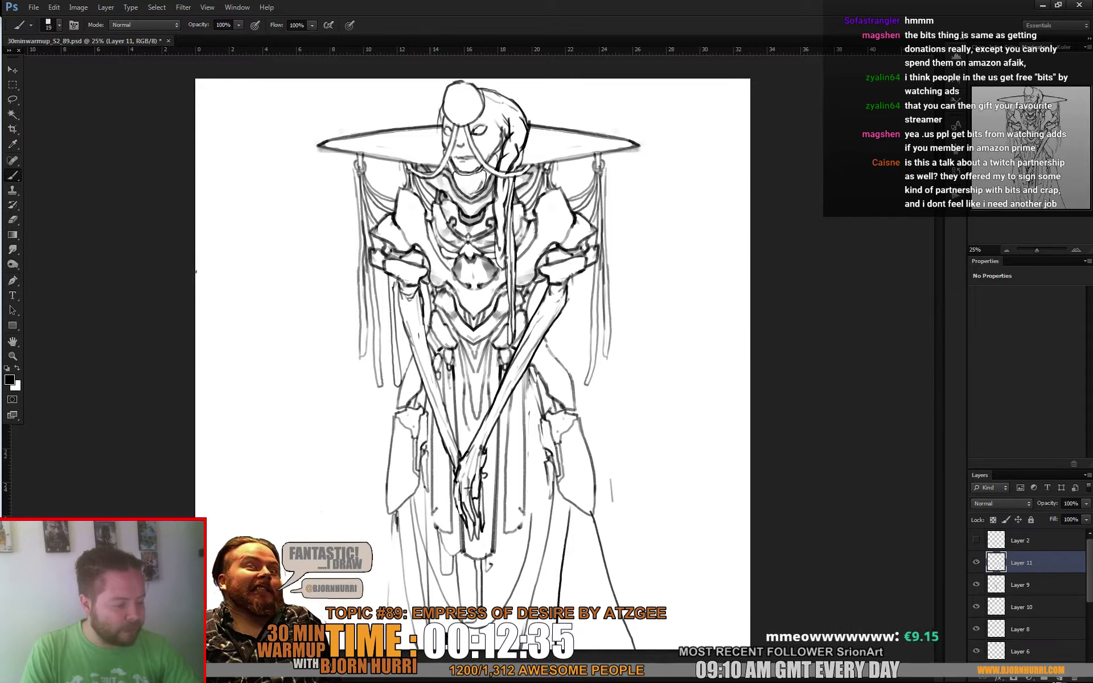
key("x")
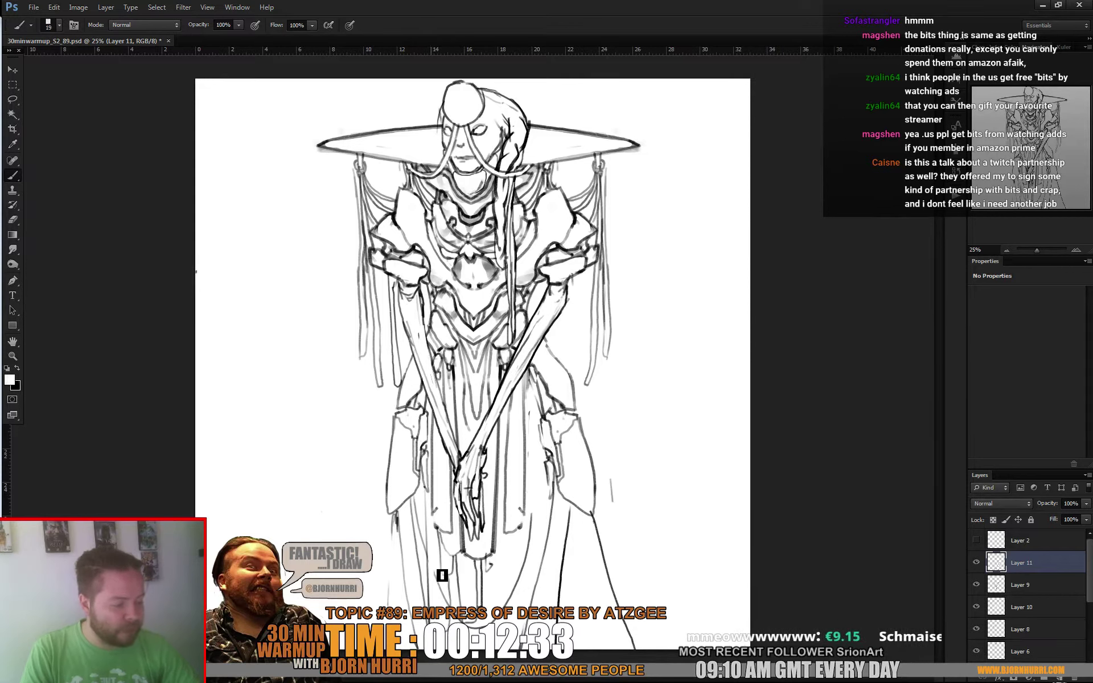
key("x")
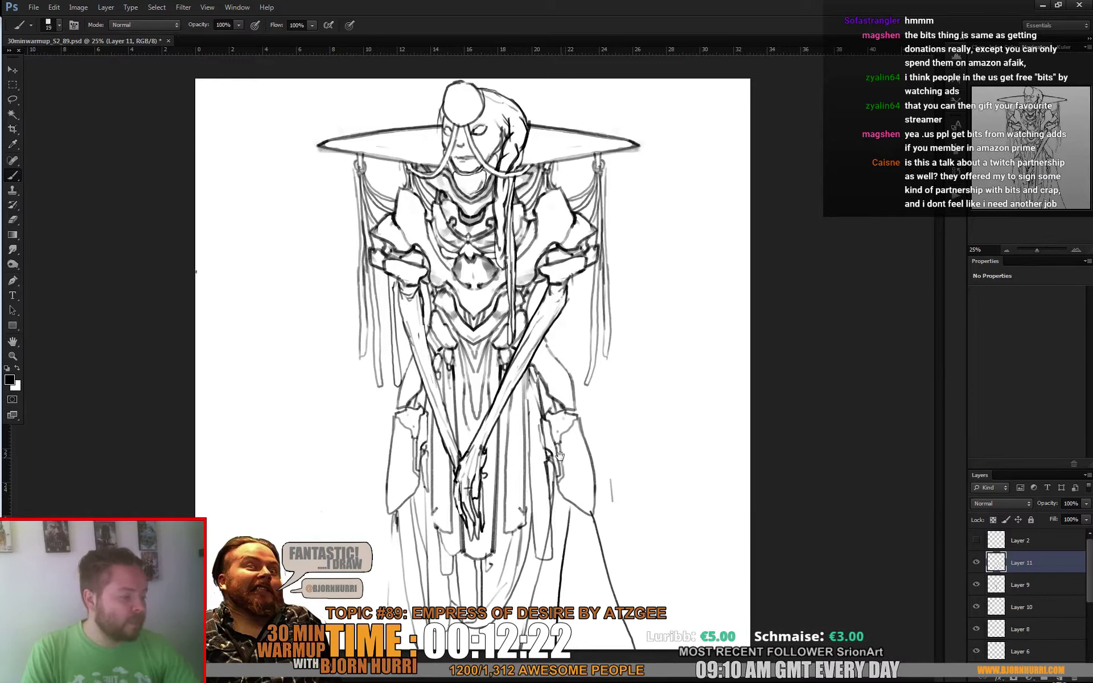
key("x")
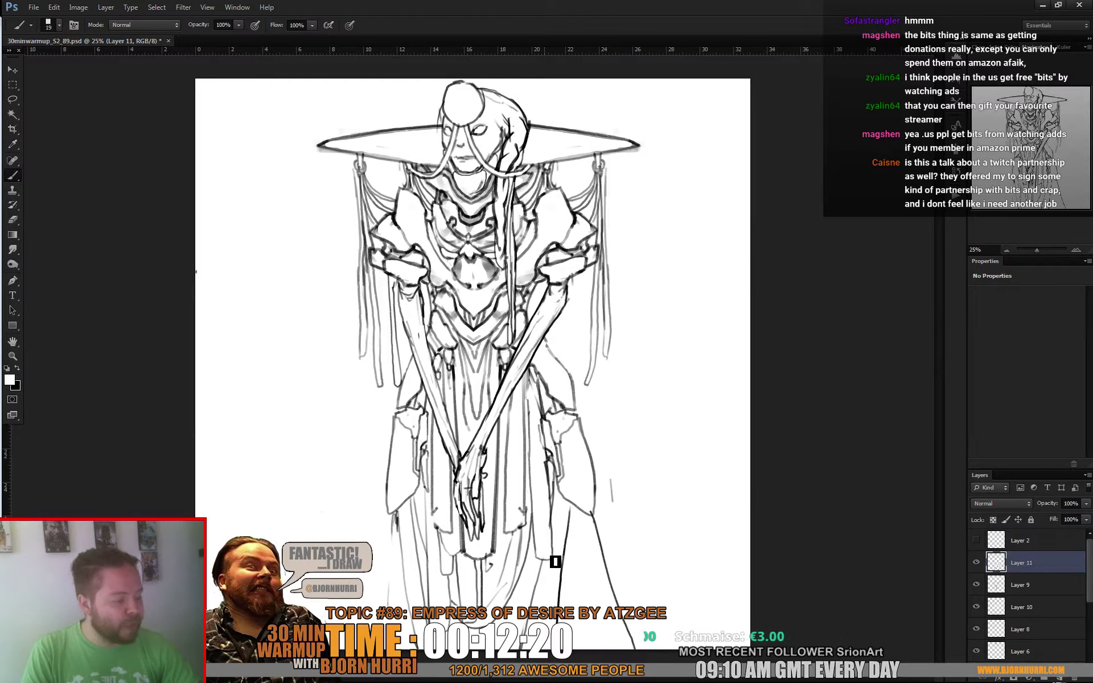
key("x")
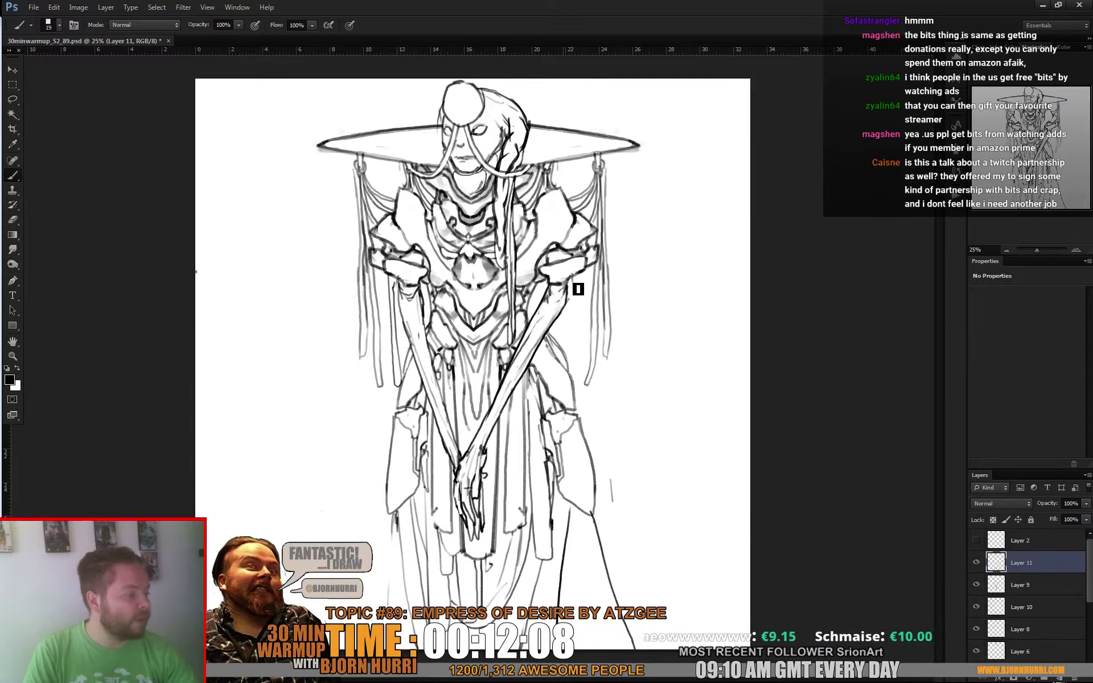
Reshape the elbow cuffs on both arms with white and black strokes and add a small rounded ornament below the chest plate
key("x")
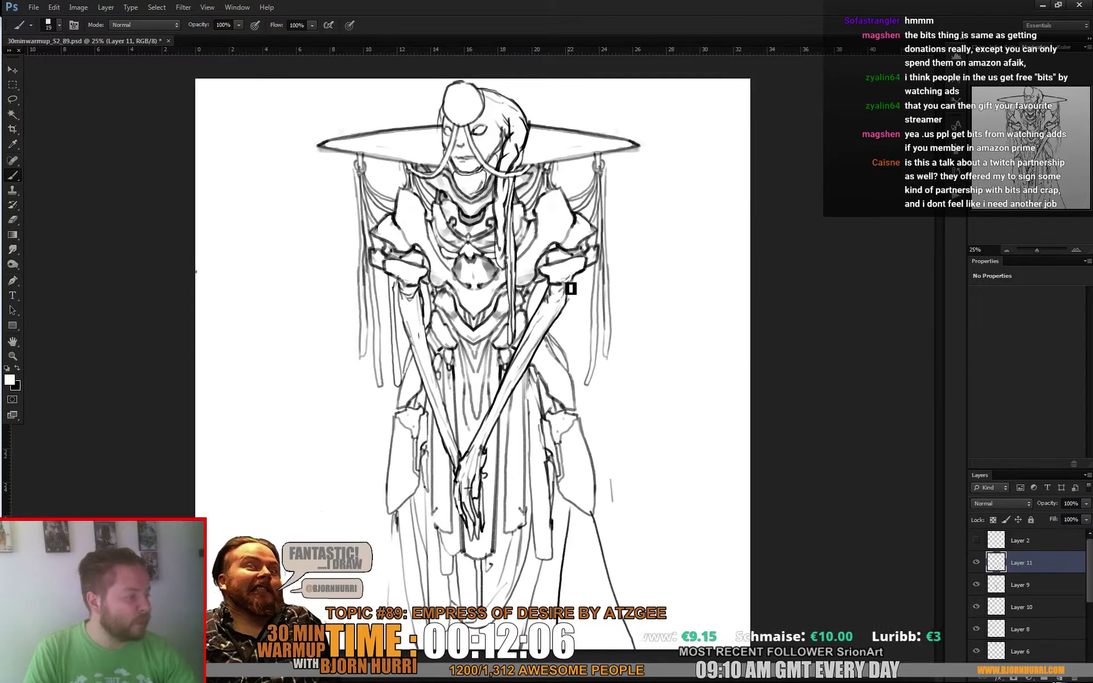
key("x")
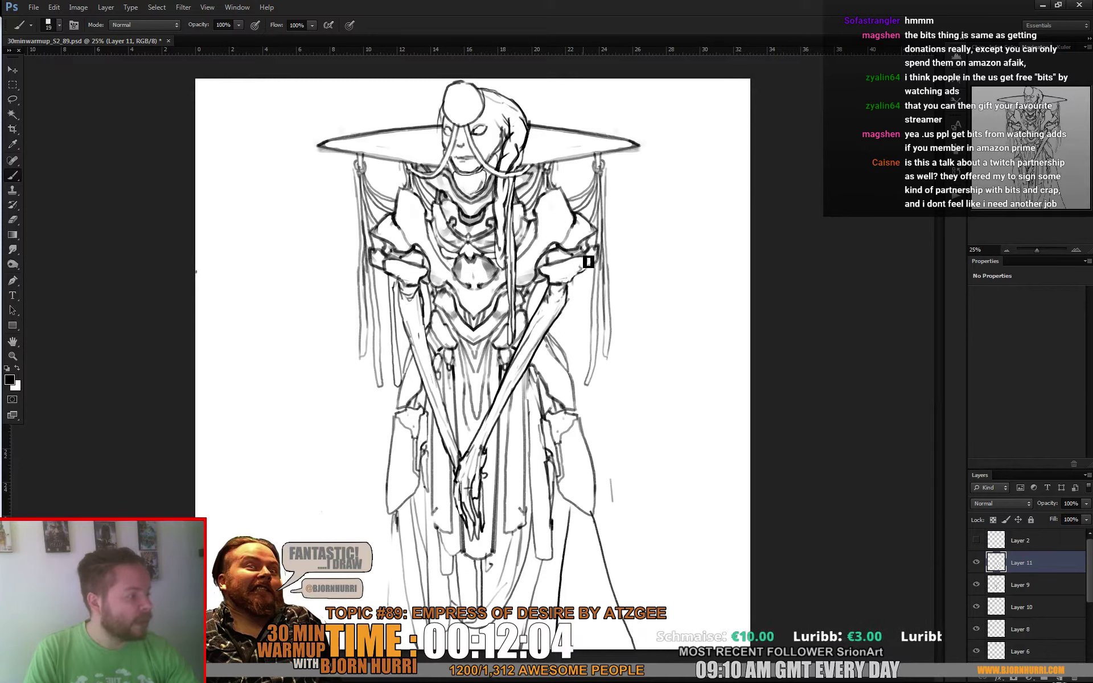
key("x")
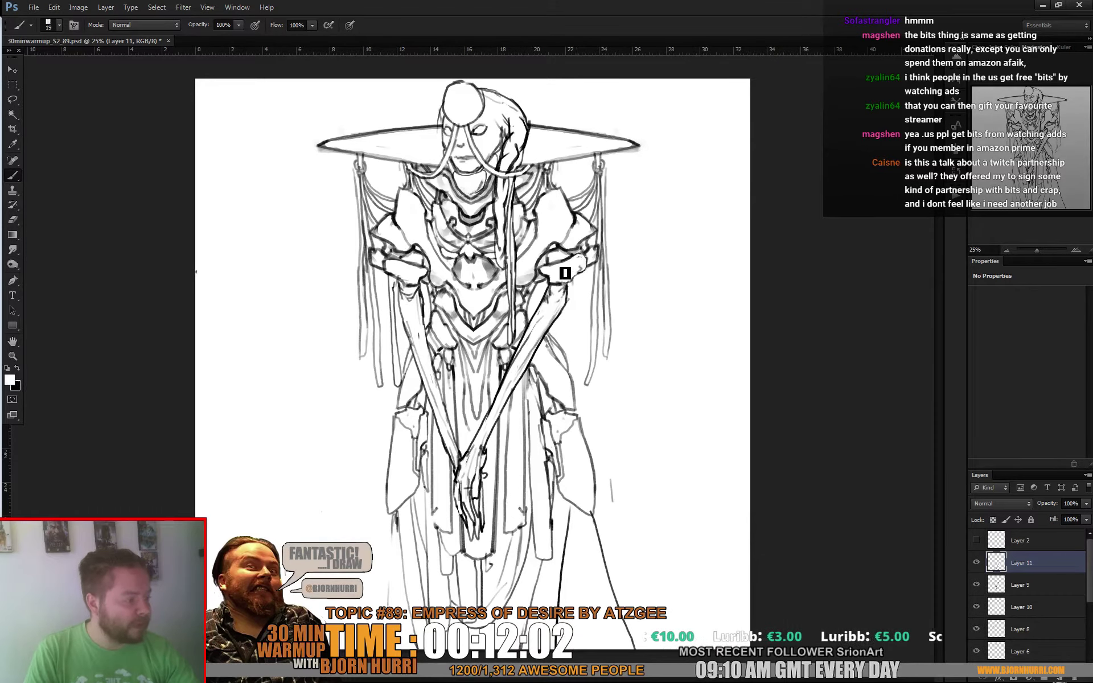
left_click_drag(568, 271, 548, 259)
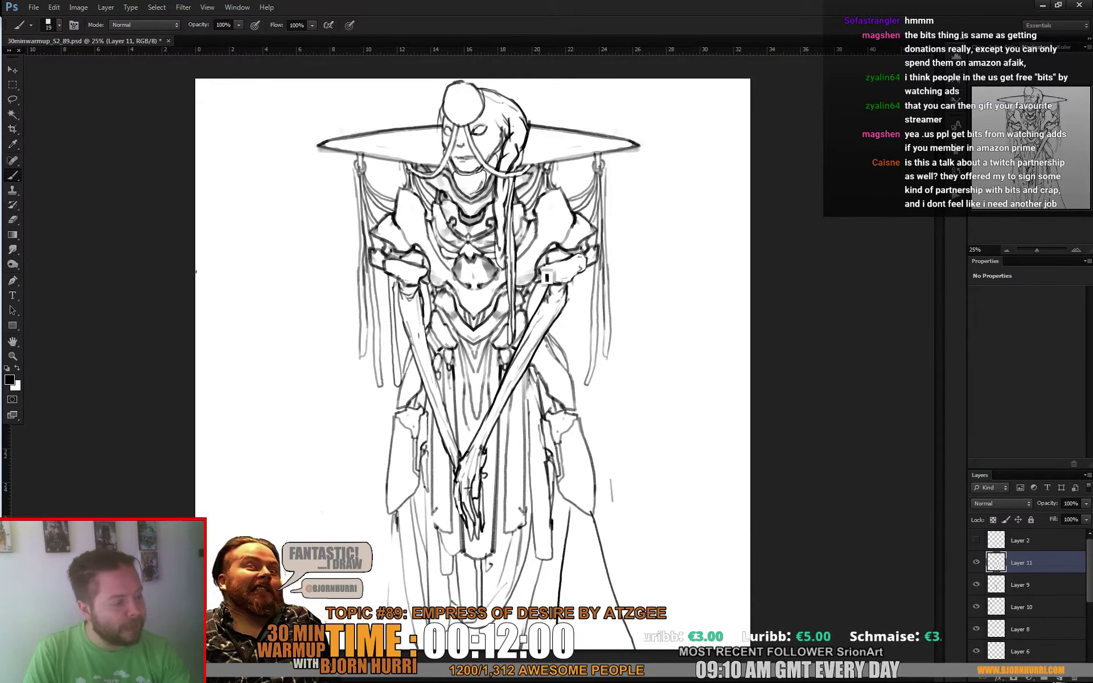
key("x")
key("x")
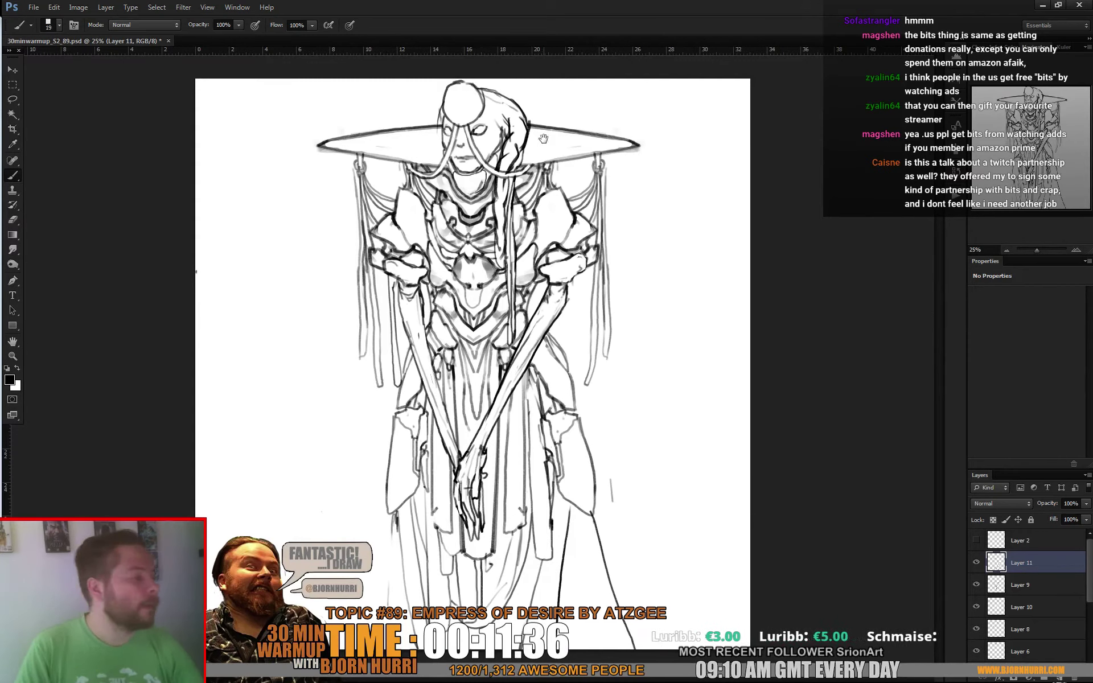
Draw a rounded headdress roll on each side of the head in black and clear the overlapping head lines with white
mouse_move(527, 116)
left_mouse_down()
mouse_move(553, 110)
mouse_move(528, 89)
mouse_move(503, 92)
mouse_move(552, 112)
left_mouse_up()
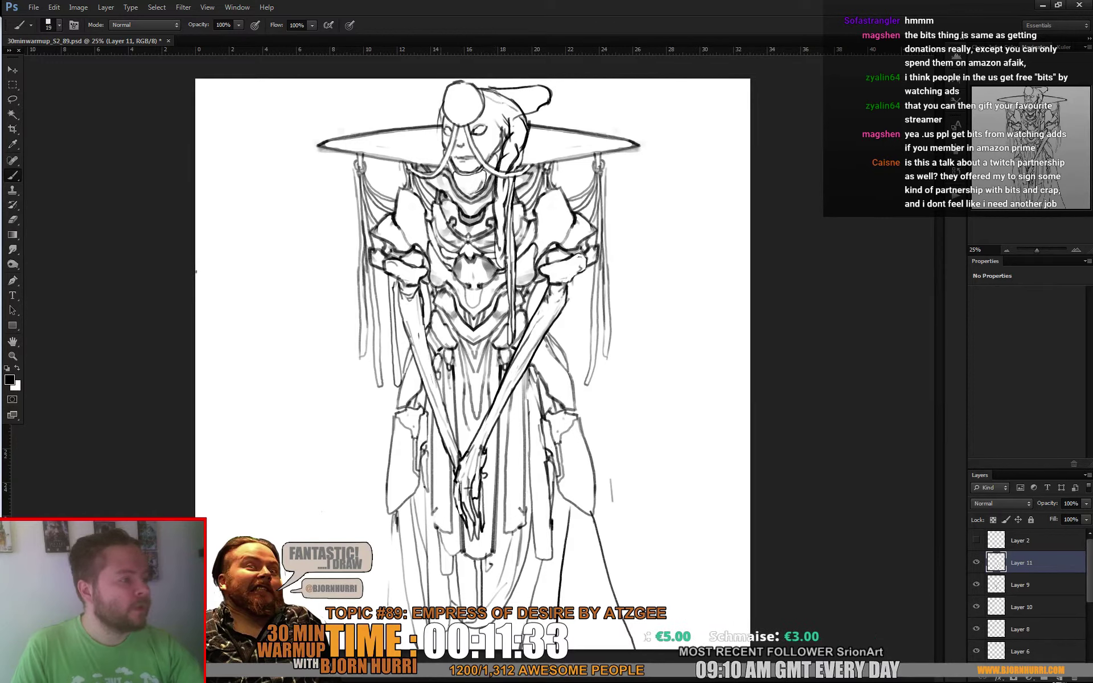
left_click_drag(417, 117, 406, 94)
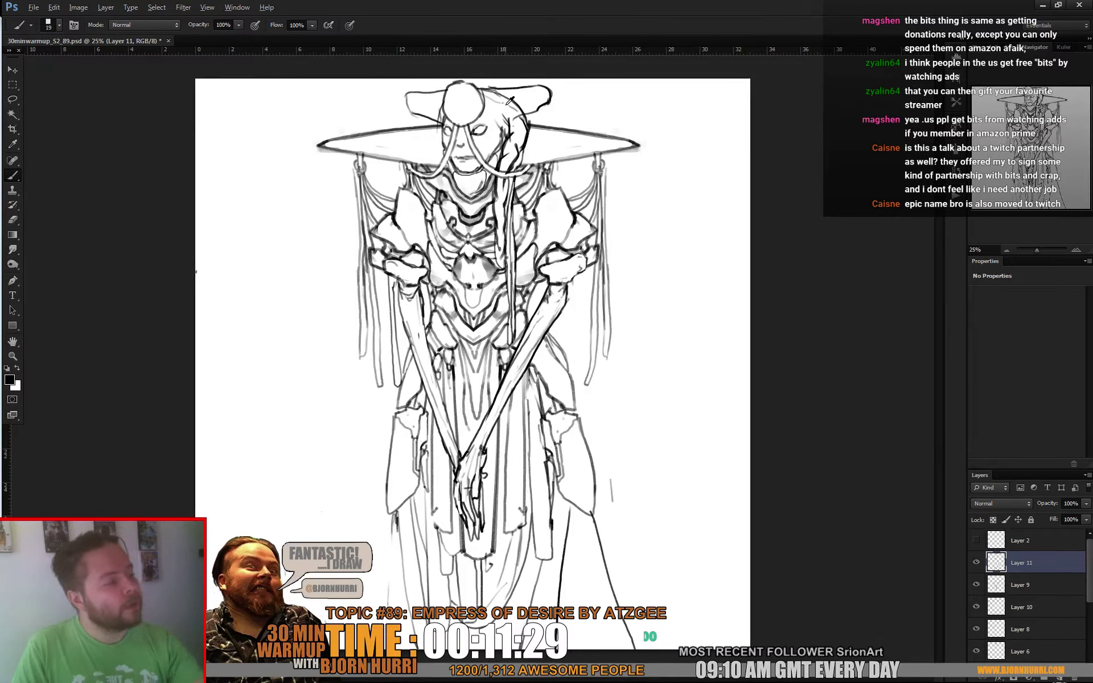
key("x")
left_click_drag(512, 103, 493, 89)
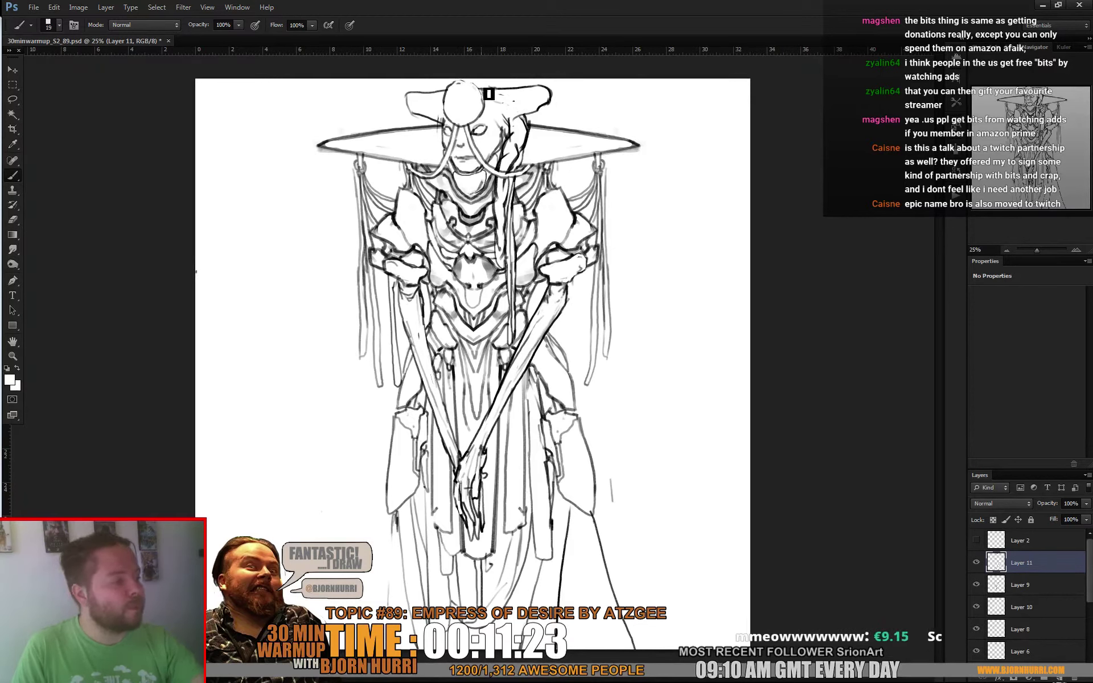
key("x")
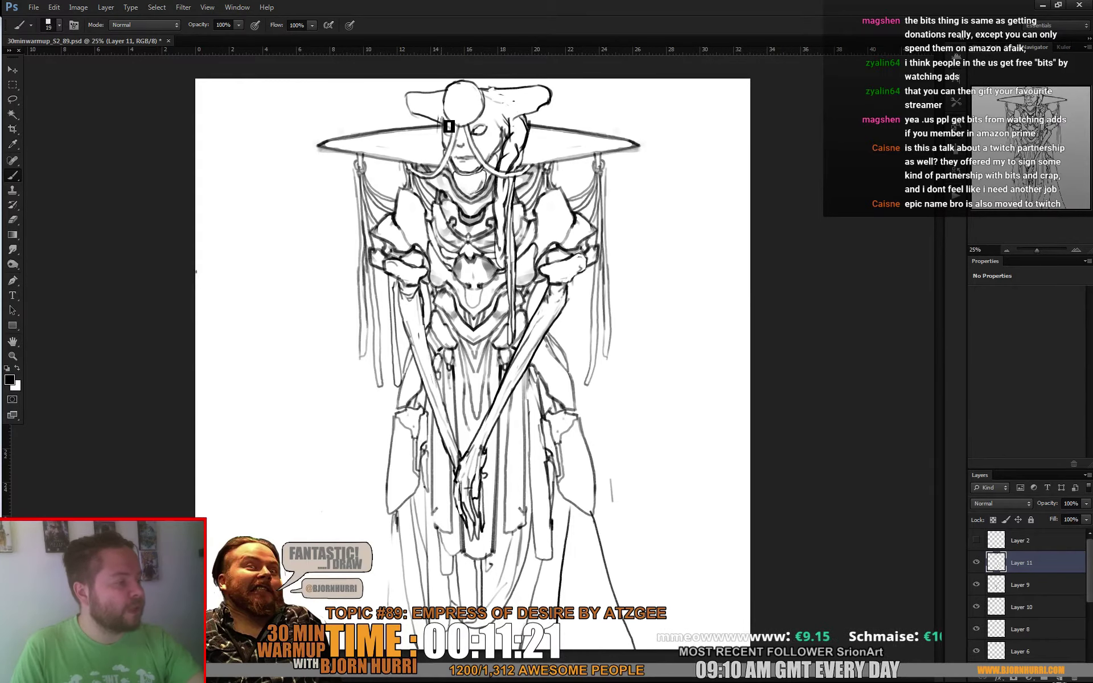
key("x")
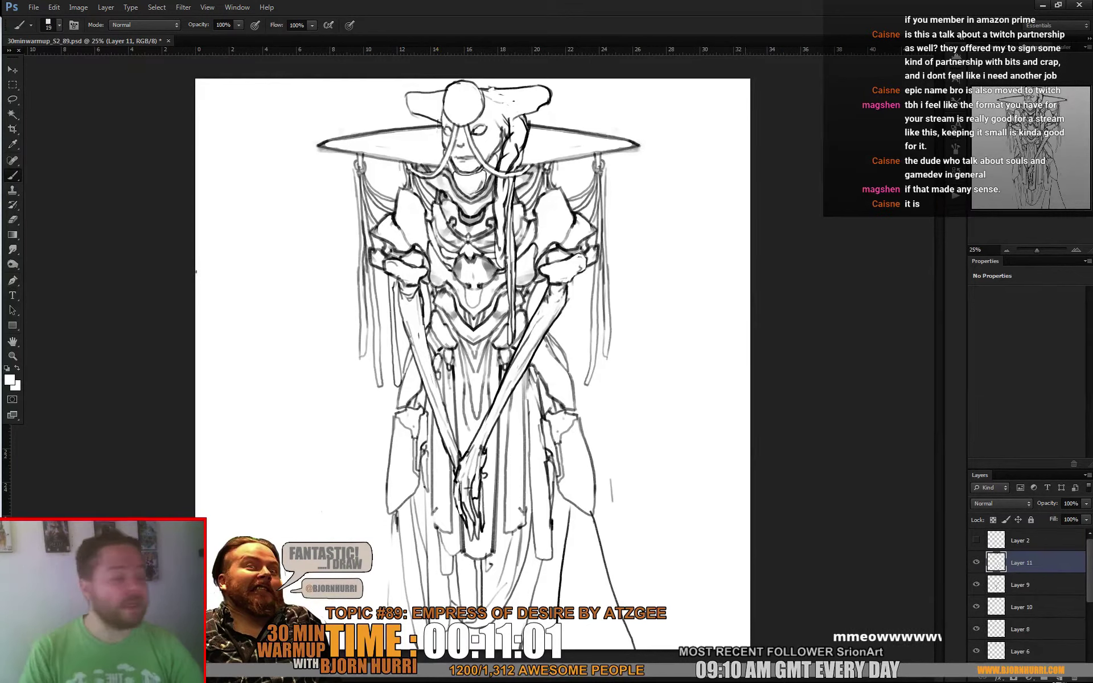
Strengthen the image-right headdress outline and draw thick hair strands framing both sides of the face, alternating black and white strokes
key("d")
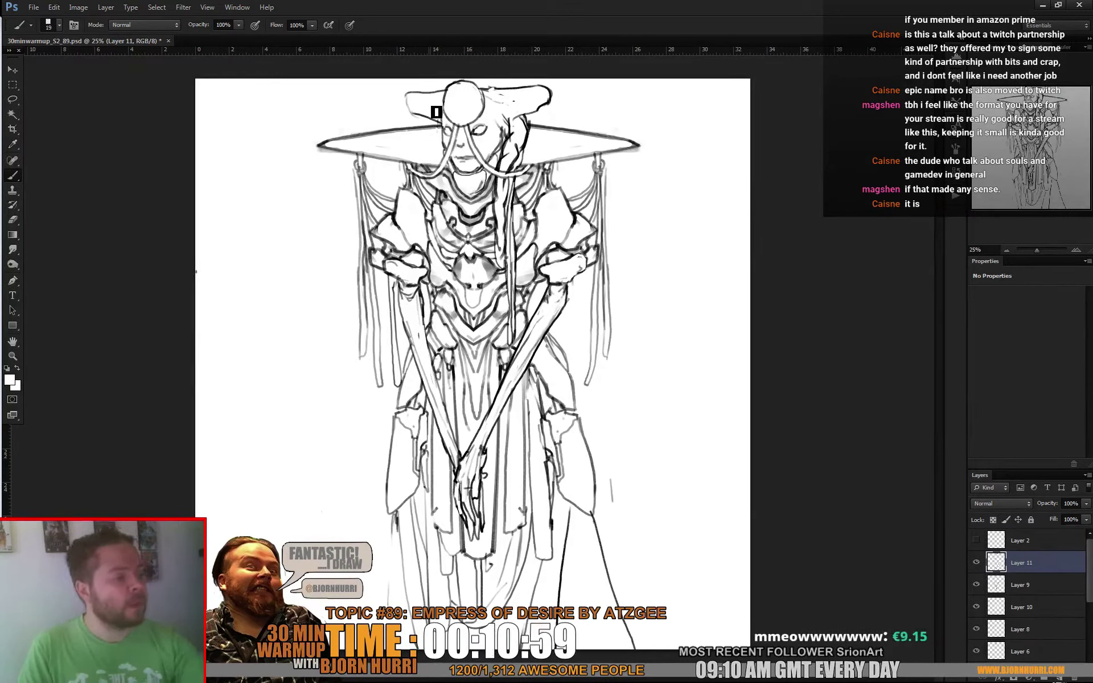
key("x")
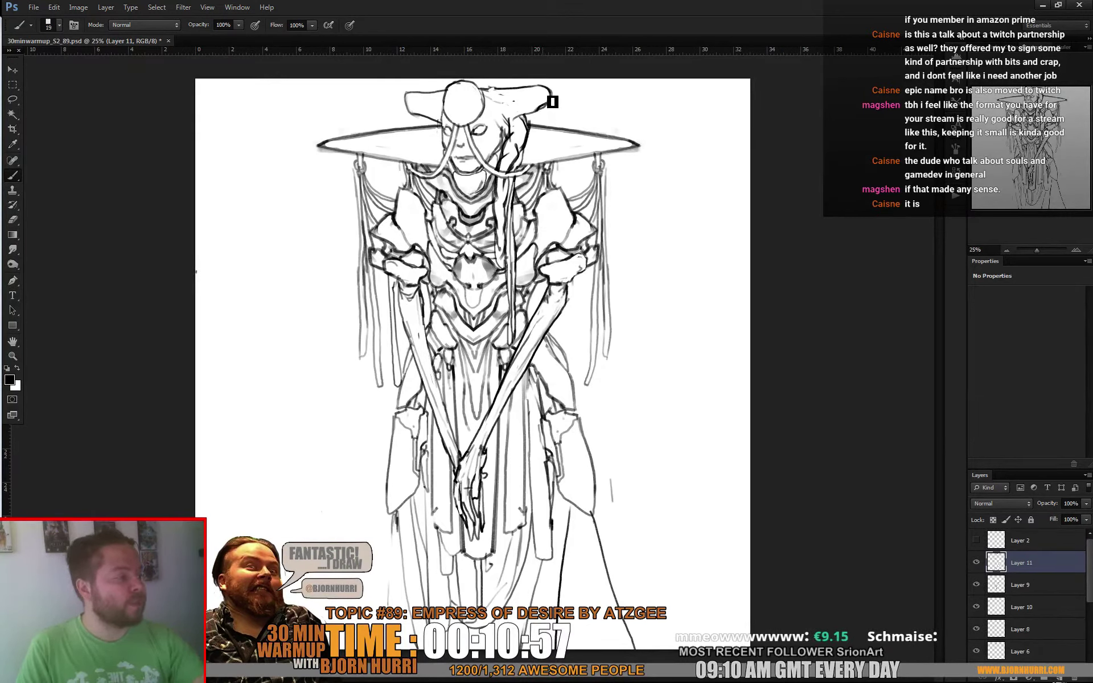
key("x")
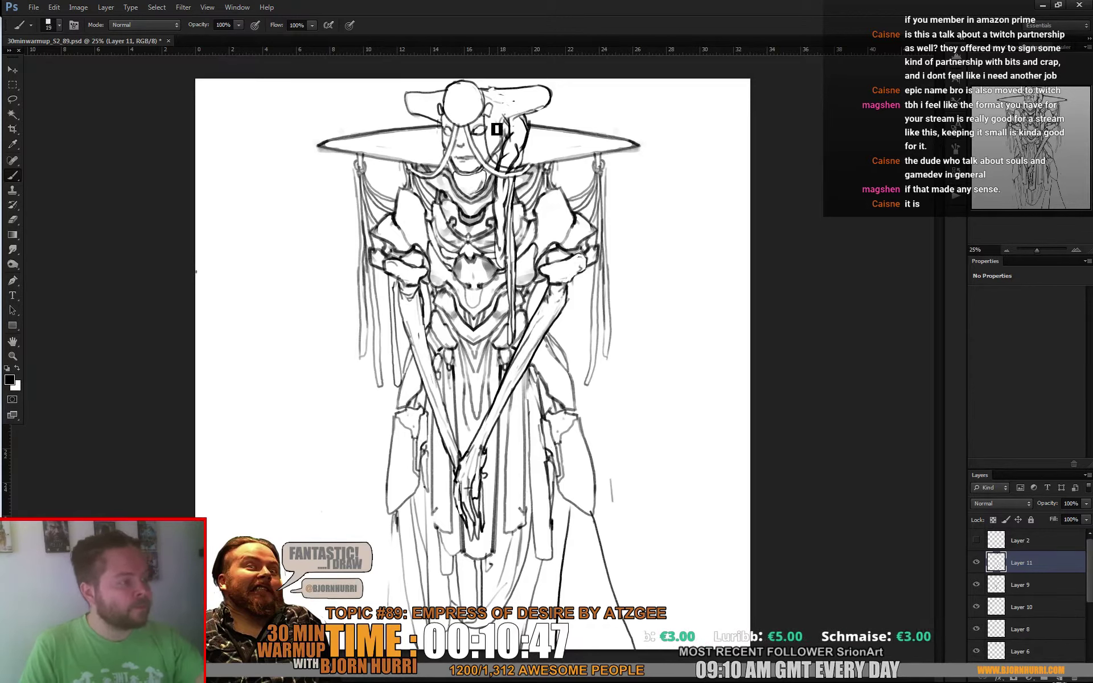
key("x")
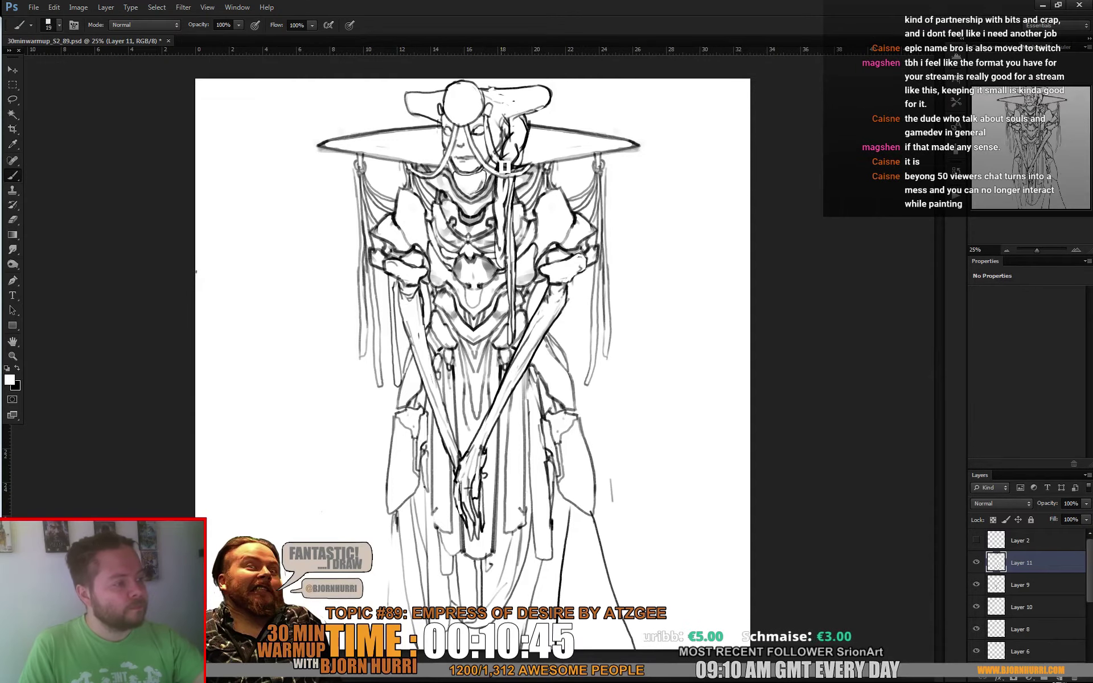
key("x")
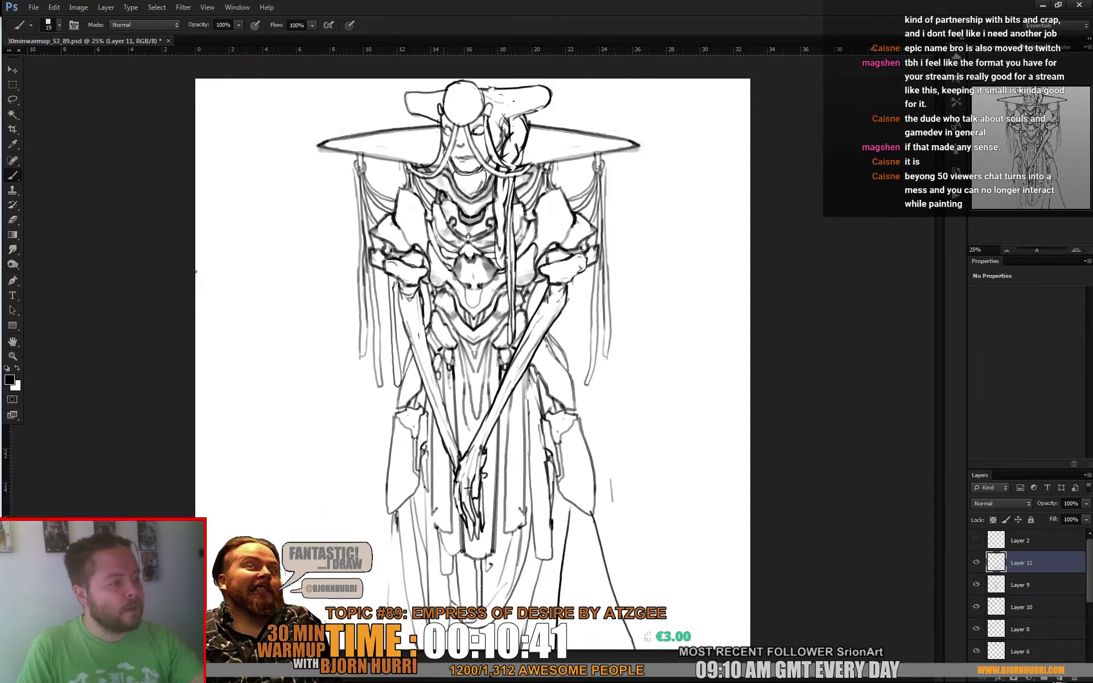
key("x")
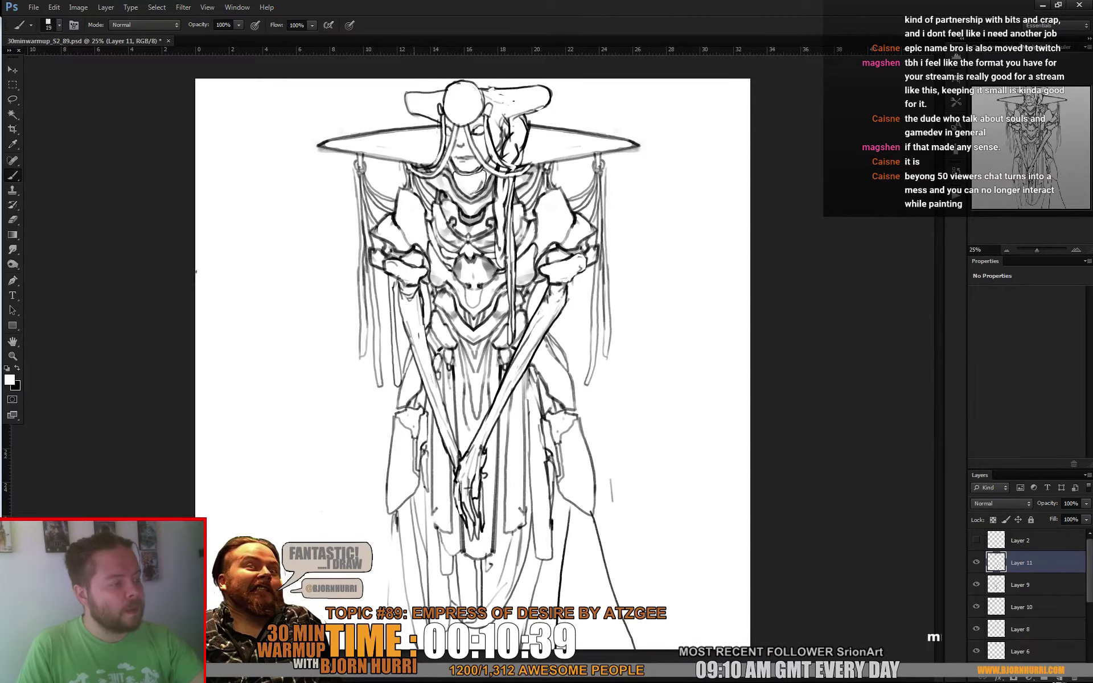
key("x")
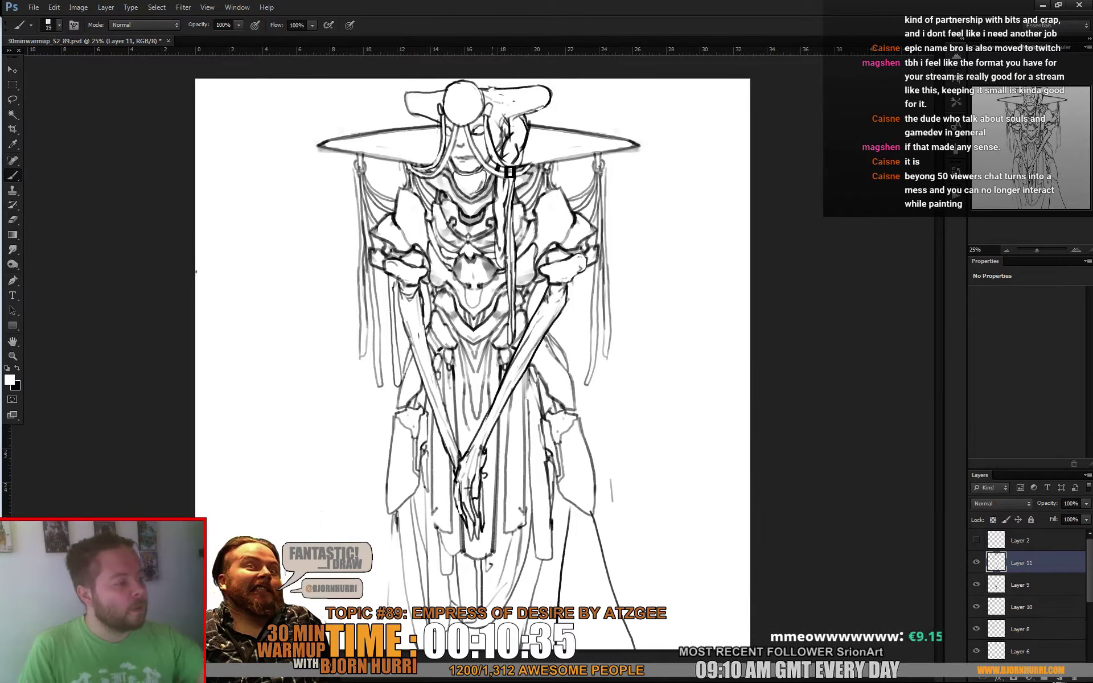
Round off the outer end of the image-left headdress roll and tidy the lines around the forehead
key("x")
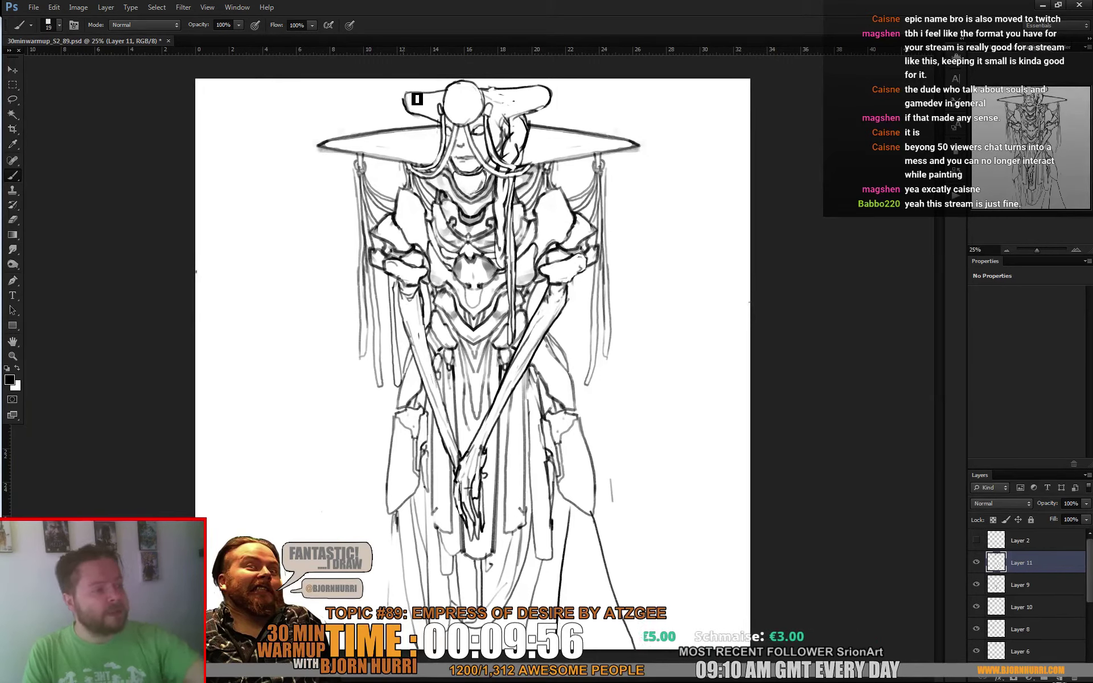
key("x")
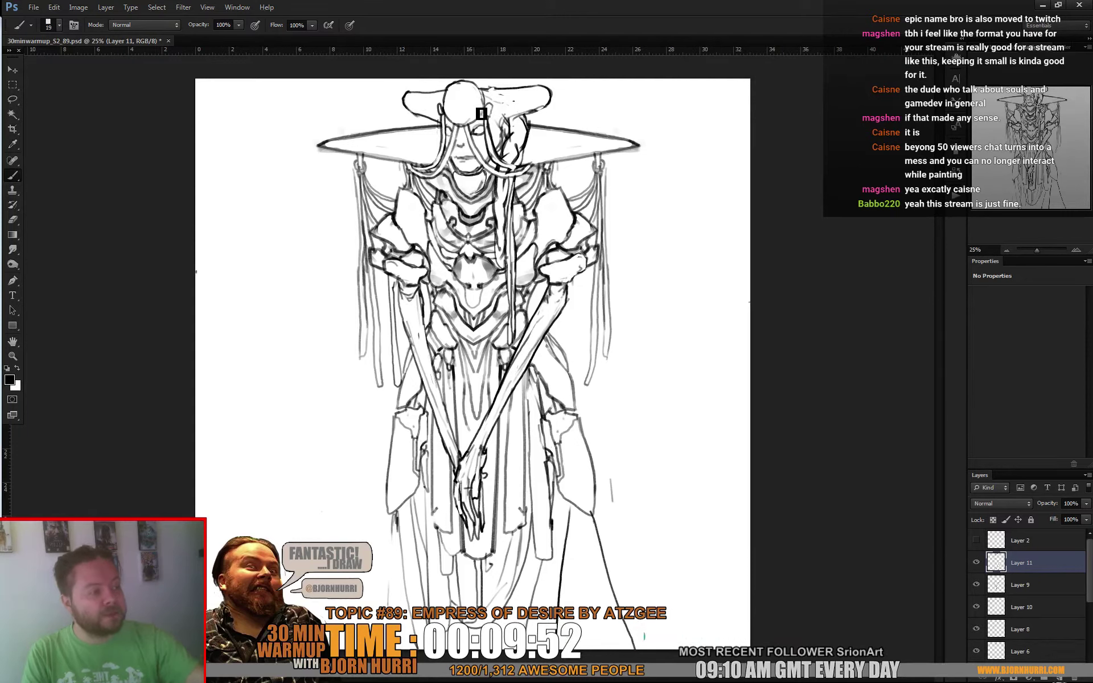
key("x")
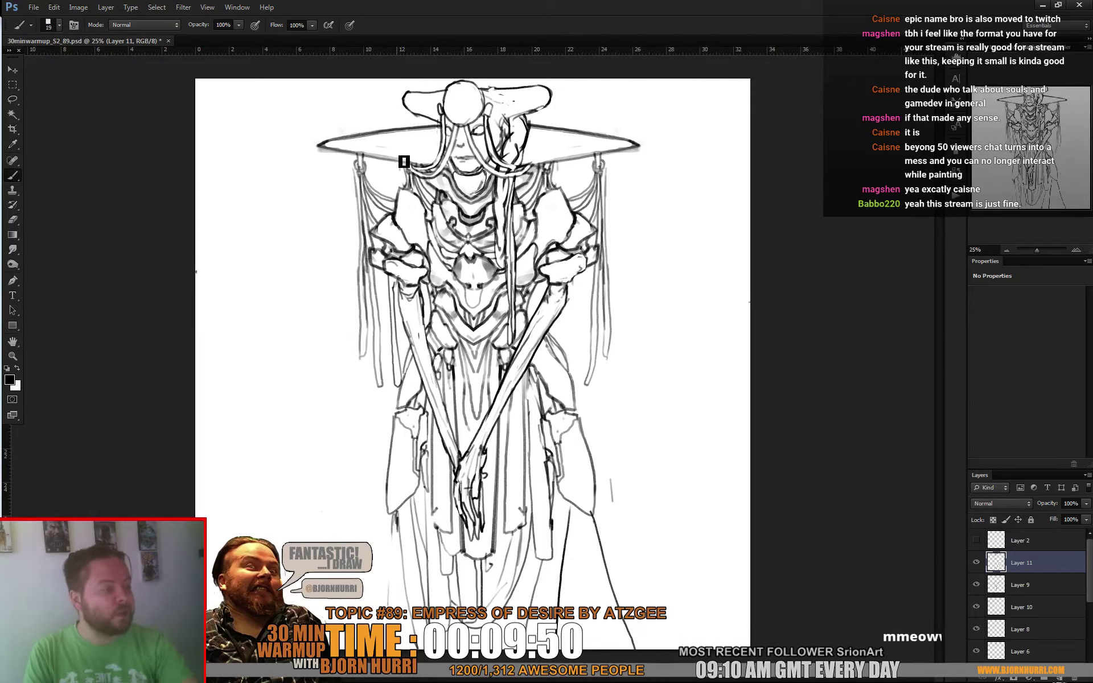
Make a merged copy of the whole canvas and paste it as two new layers
key("ctrl+a")
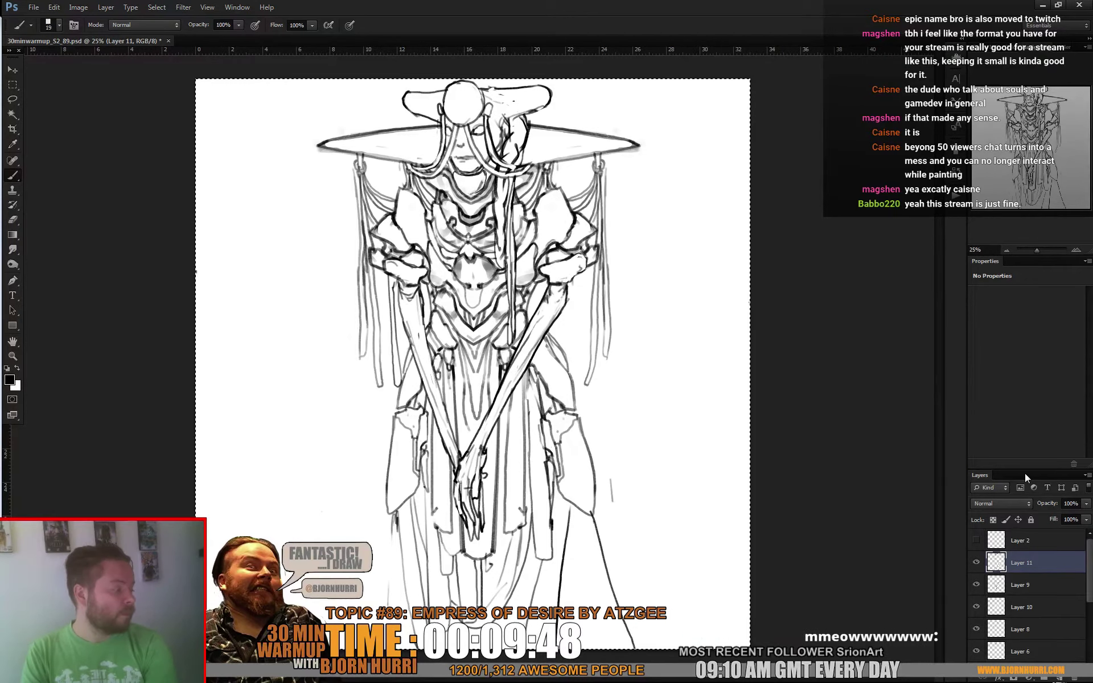
key("ctrl+shift+c")
key("ctrl+v")
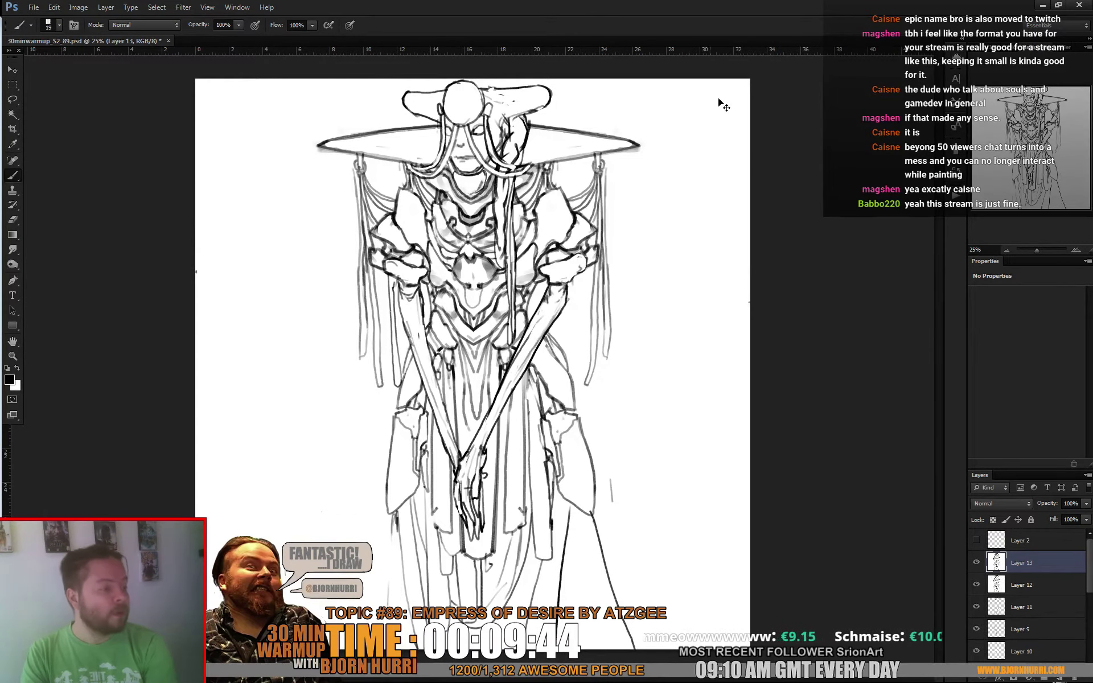
Scale the top pasted copy down to about 90% around its centre and add a white-filled layer beneath it
key("ctrl+t")
left_click_drag(750, 79, 731, 113)
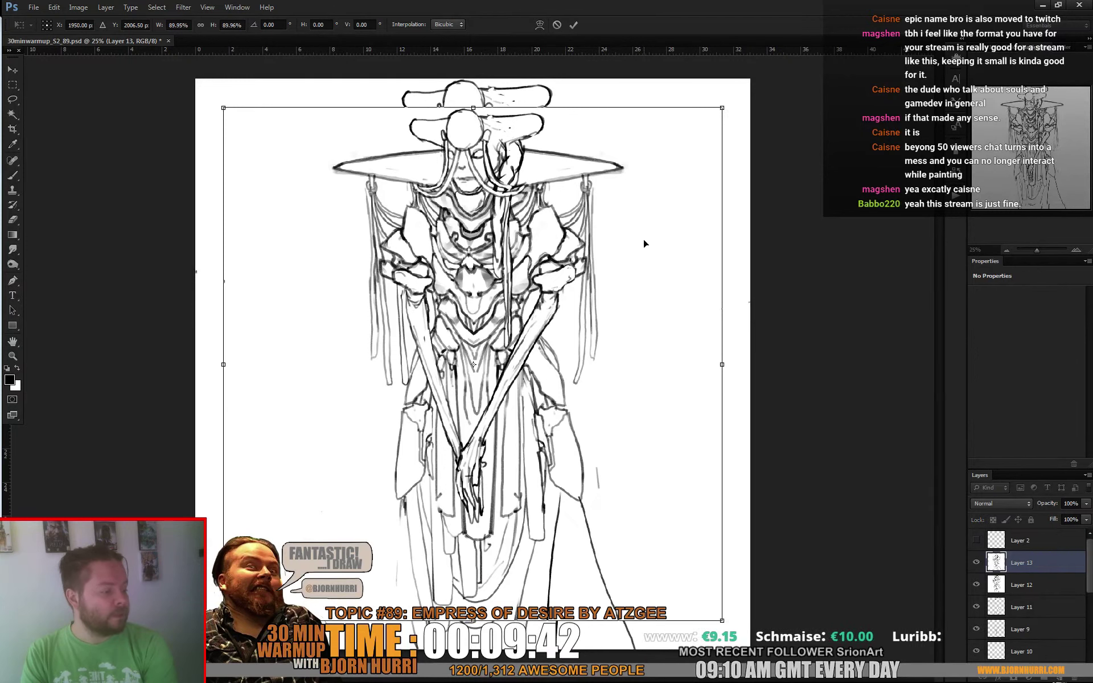
key("Return")
key("b")
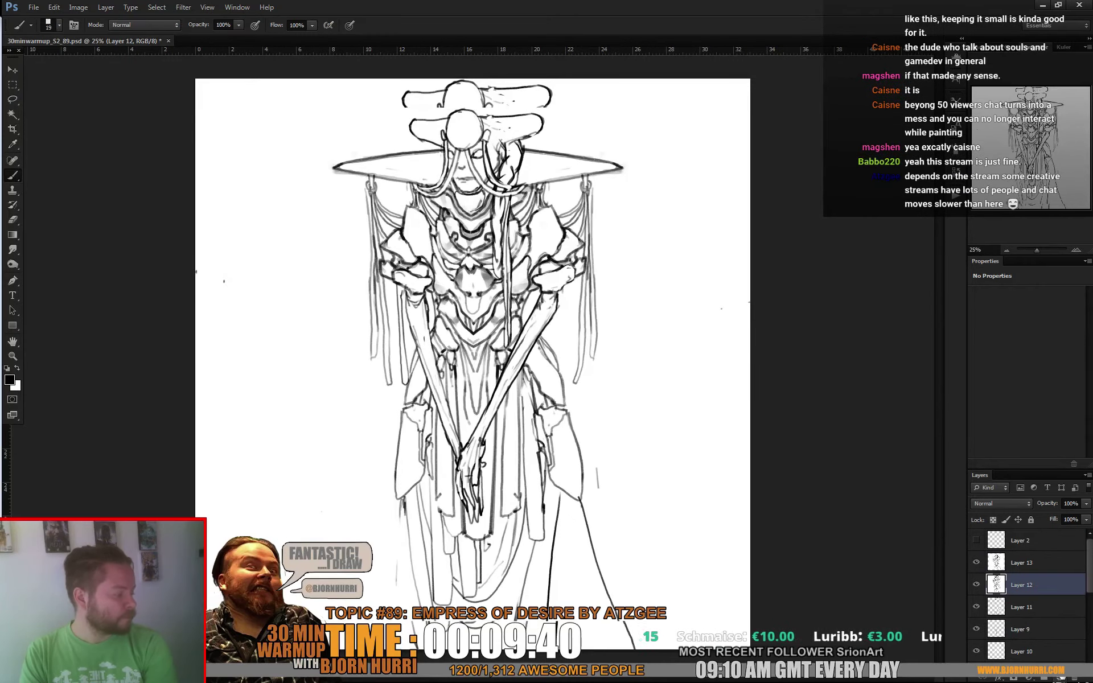
left_click(1060, 677, "ctrl")
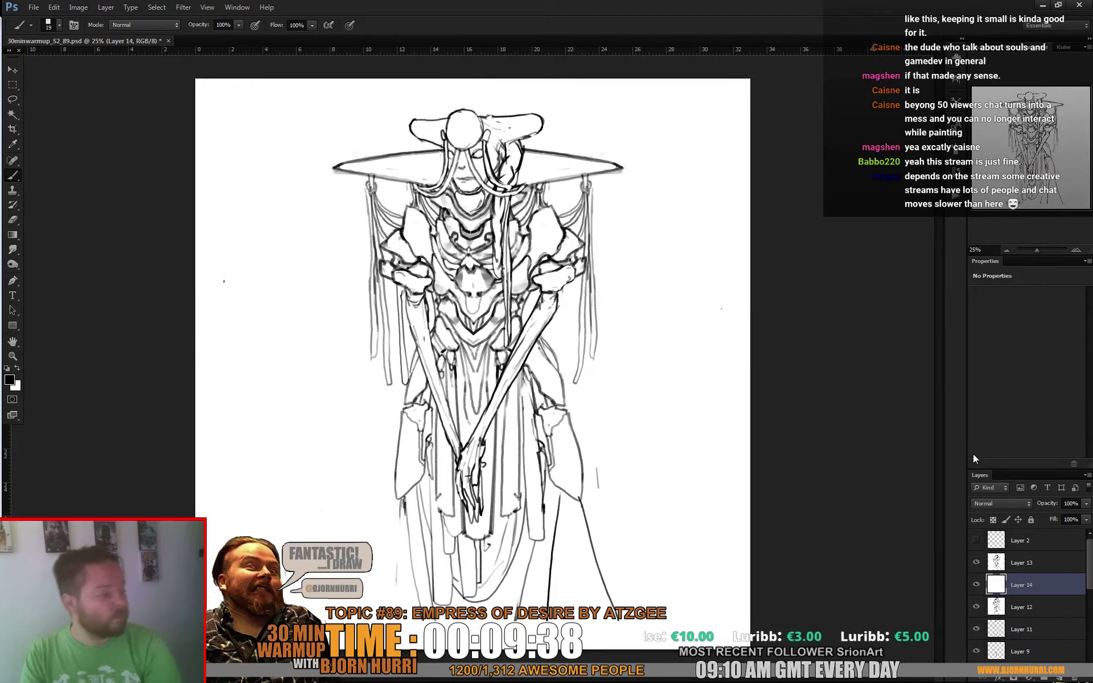
Liquify Layer 13 with broad strokes to widen the hat brim and adjust the figure's outer silhouette, and apply the result
left_click(1022, 564)
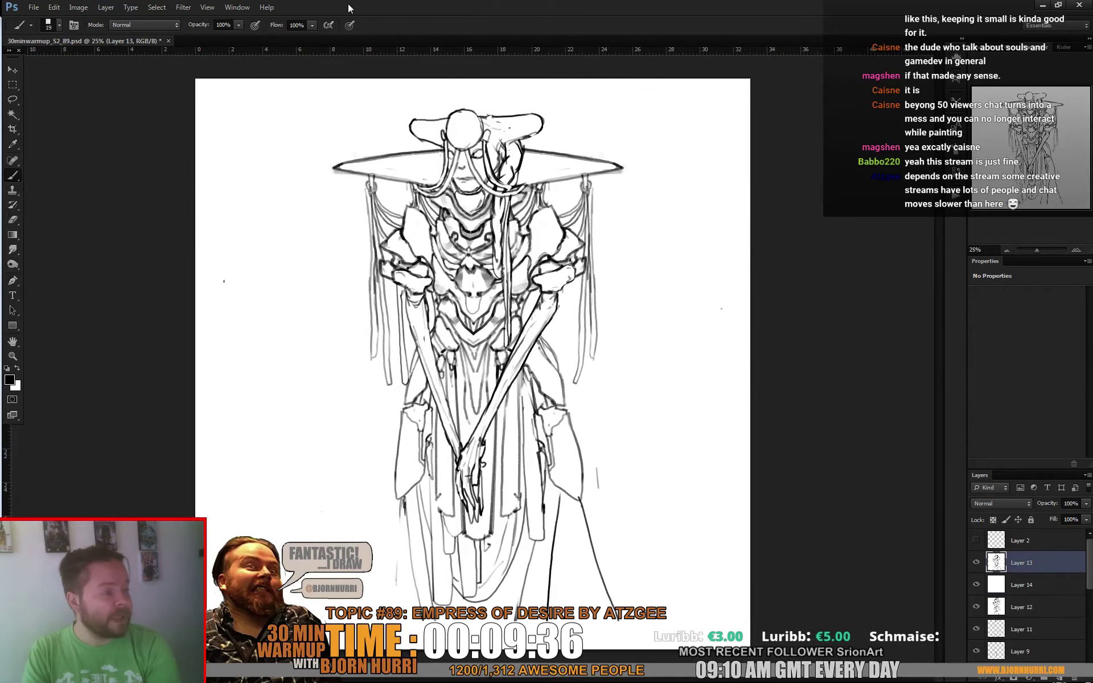
left_click(184, 6)
left_click(222, 79)
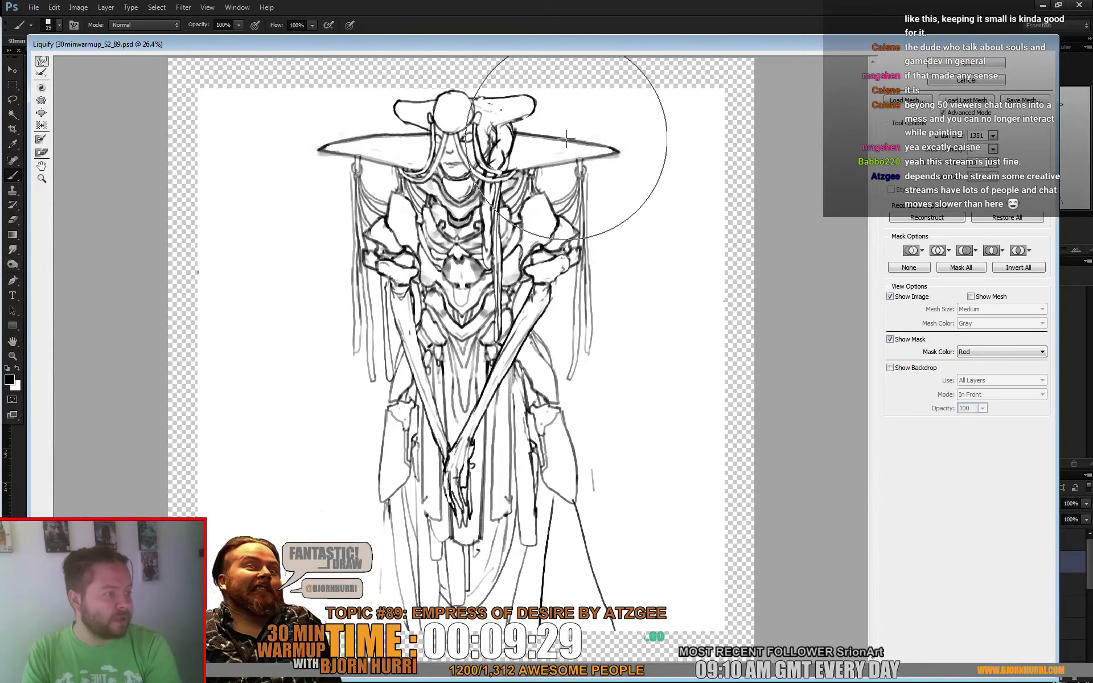
left_click_drag(598, 150, 642, 151)
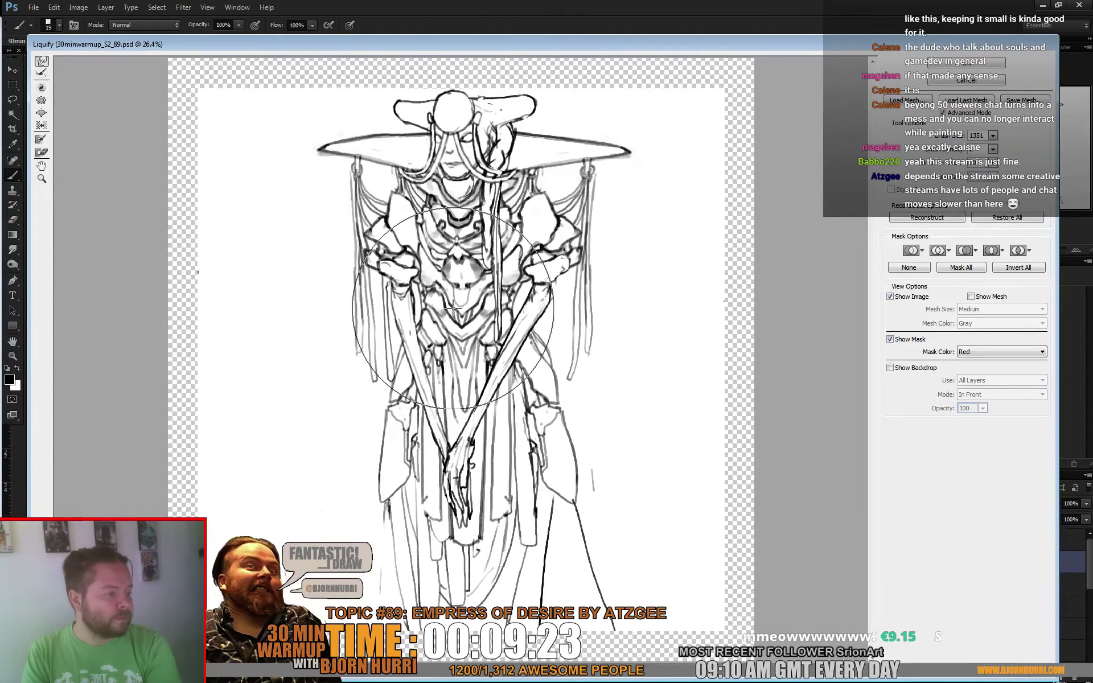
mouse_move(458, 250)
left_mouse_down()
mouse_move(452, 225)
mouse_move(456, 278)
mouse_move(515, 297)
left_mouse_up()
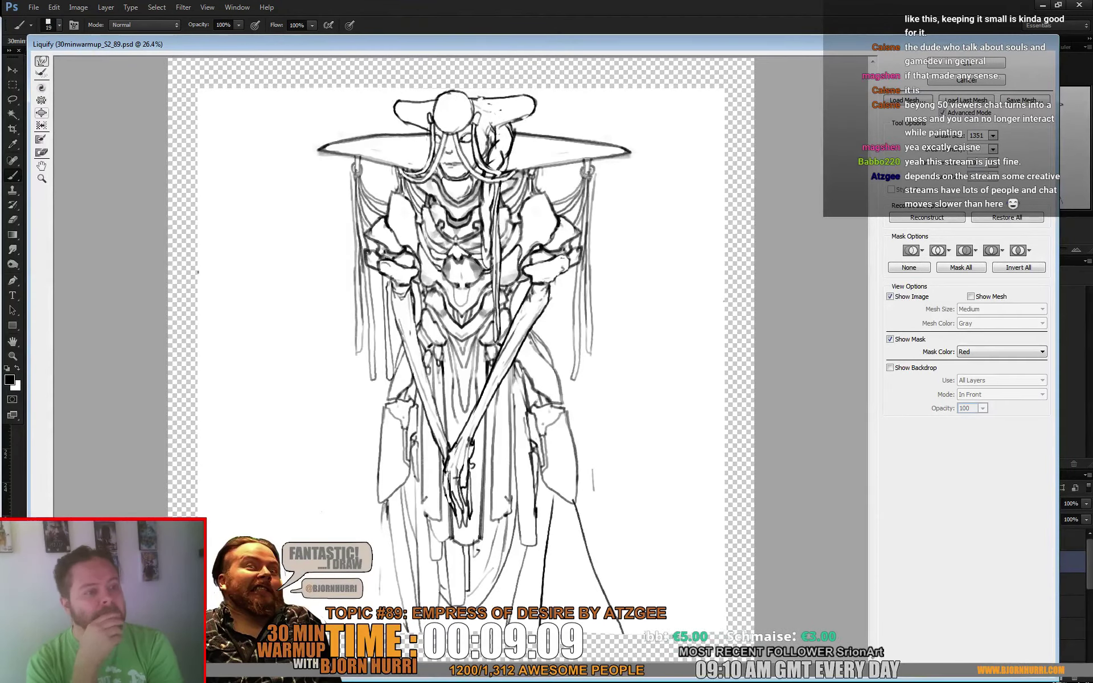
key("b")
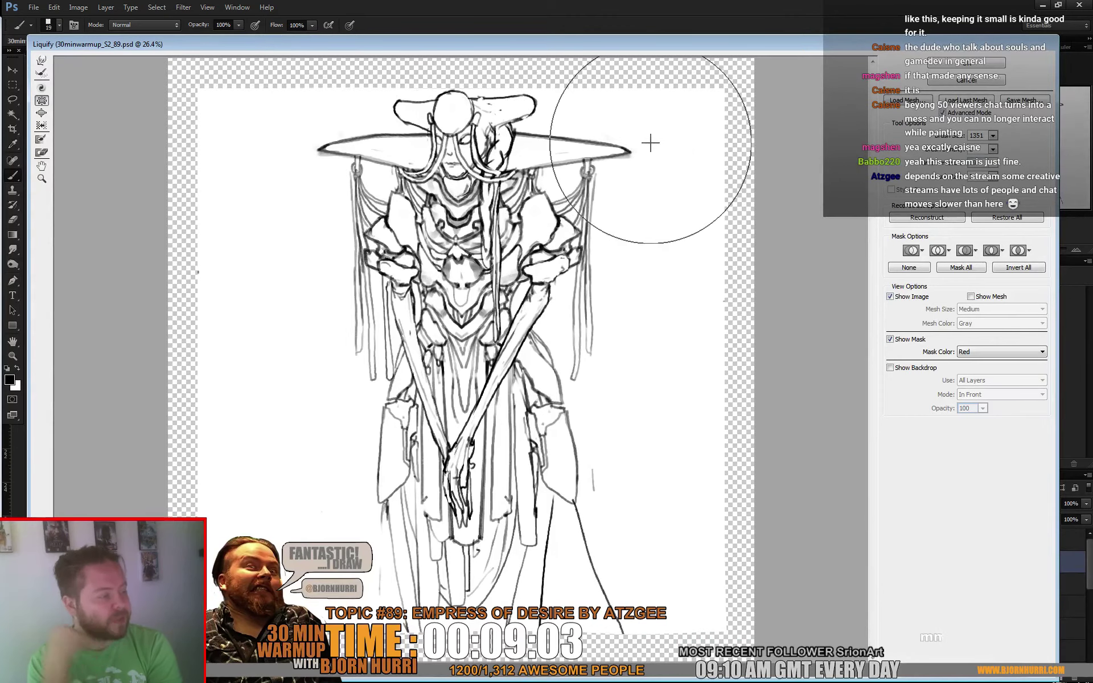
left_click(42, 61)
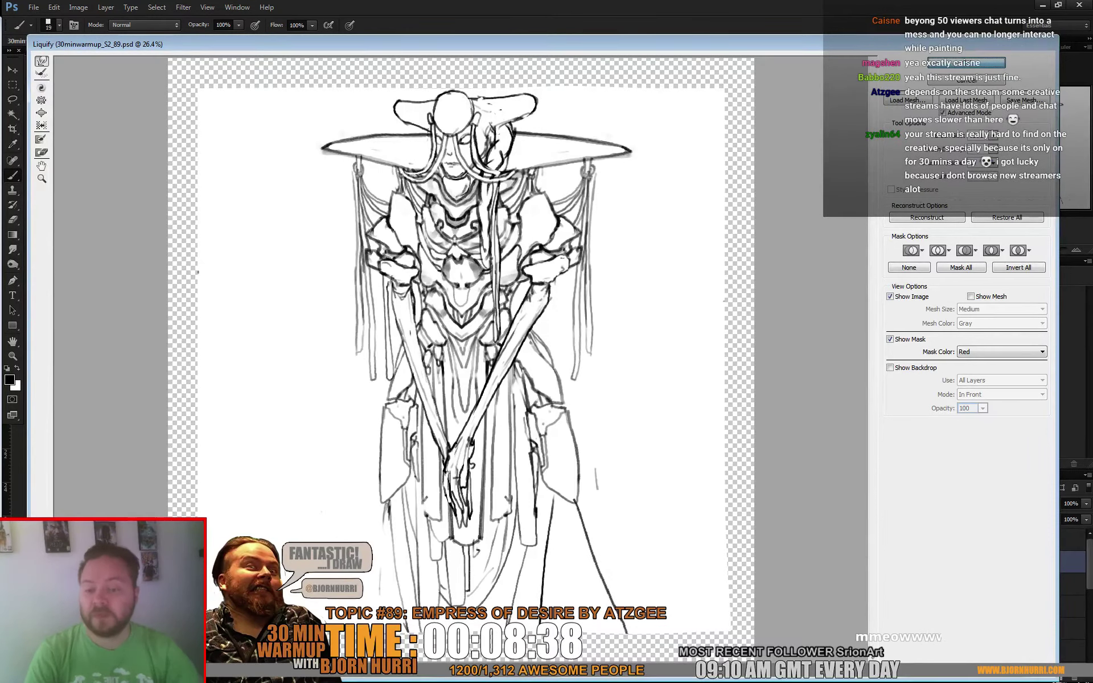
key("Return")
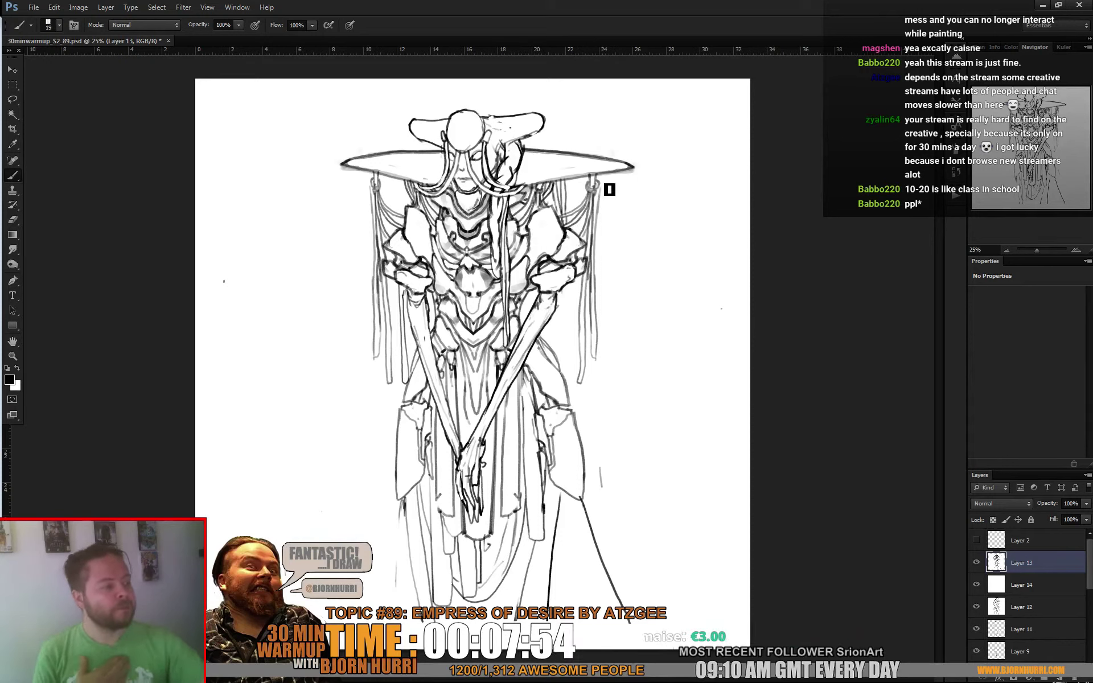
Draw a long cord hanging from the image-right hat brim and a trailing cloth line sweeping outward from the lower skirt
mouse_move(610, 192)
left_mouse_down()
mouse_move(619, 418)
mouse_move(614, 401)
left_mouse_up()
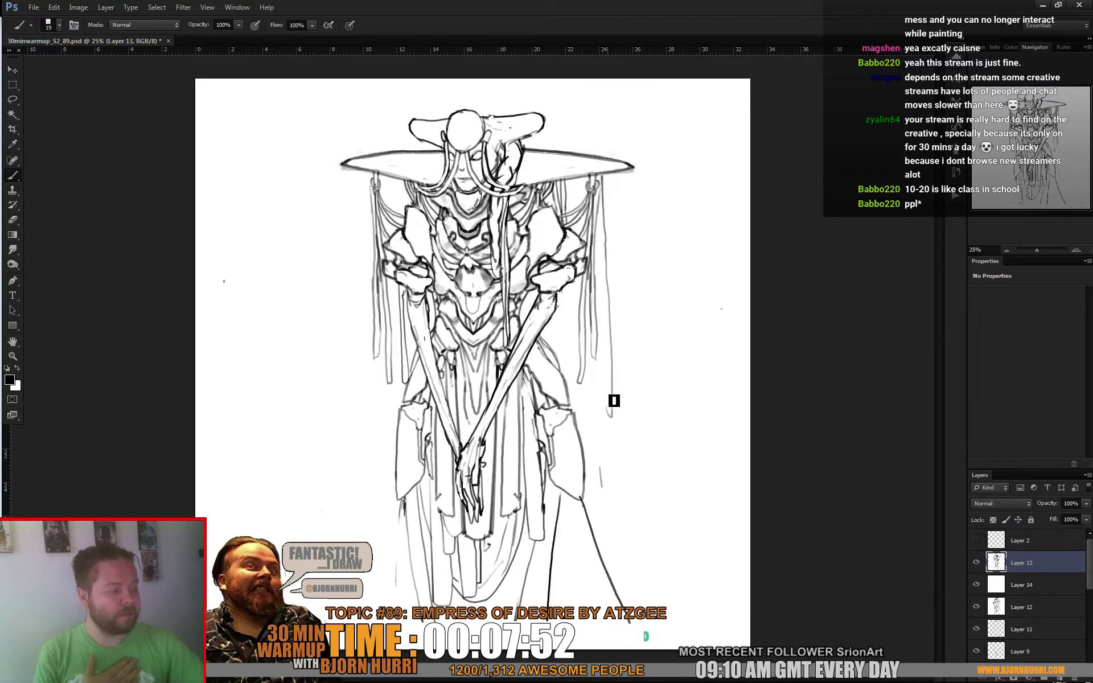
left_click_drag(612, 309, 610, 245)
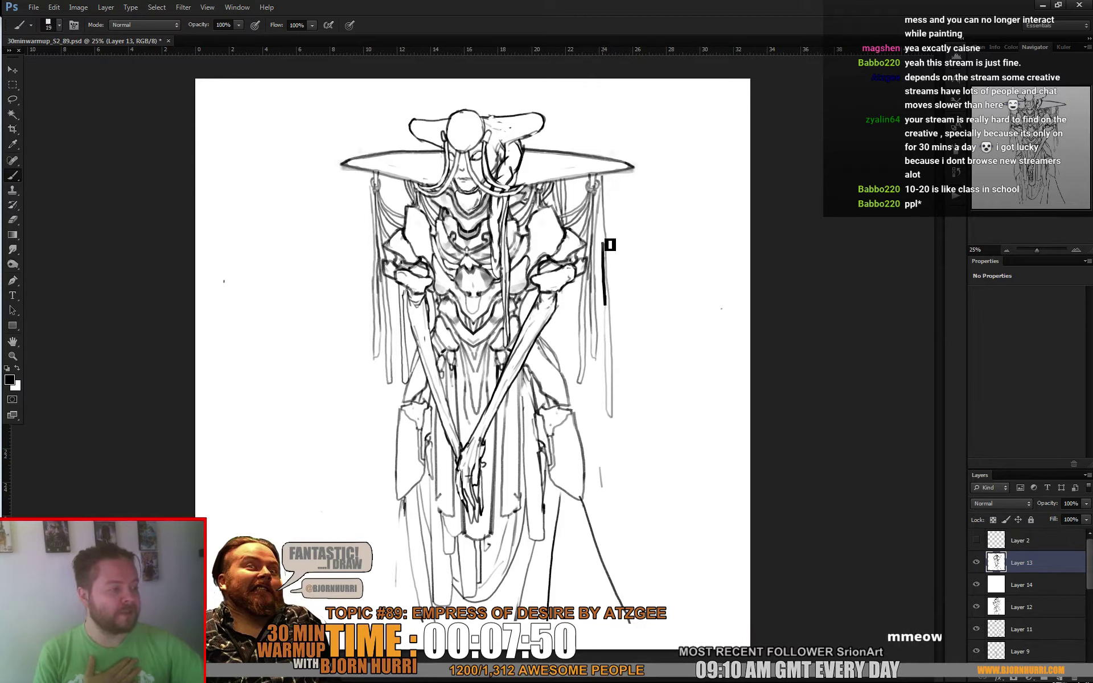
key("ctrl+z")
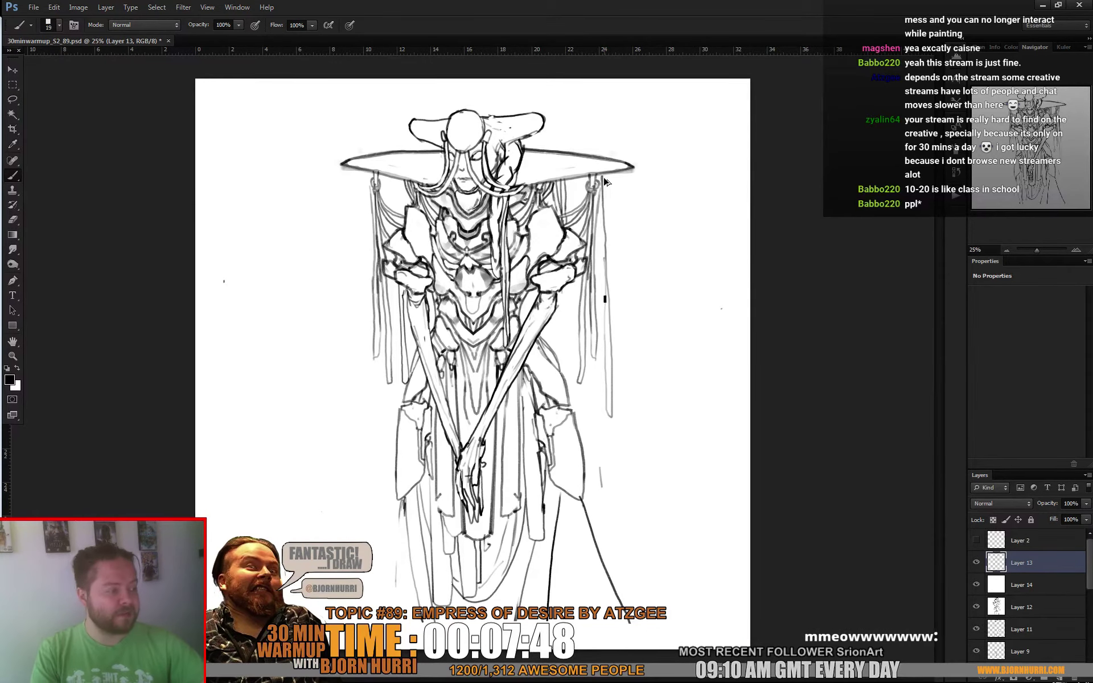
left_click(618, 269, "alt")
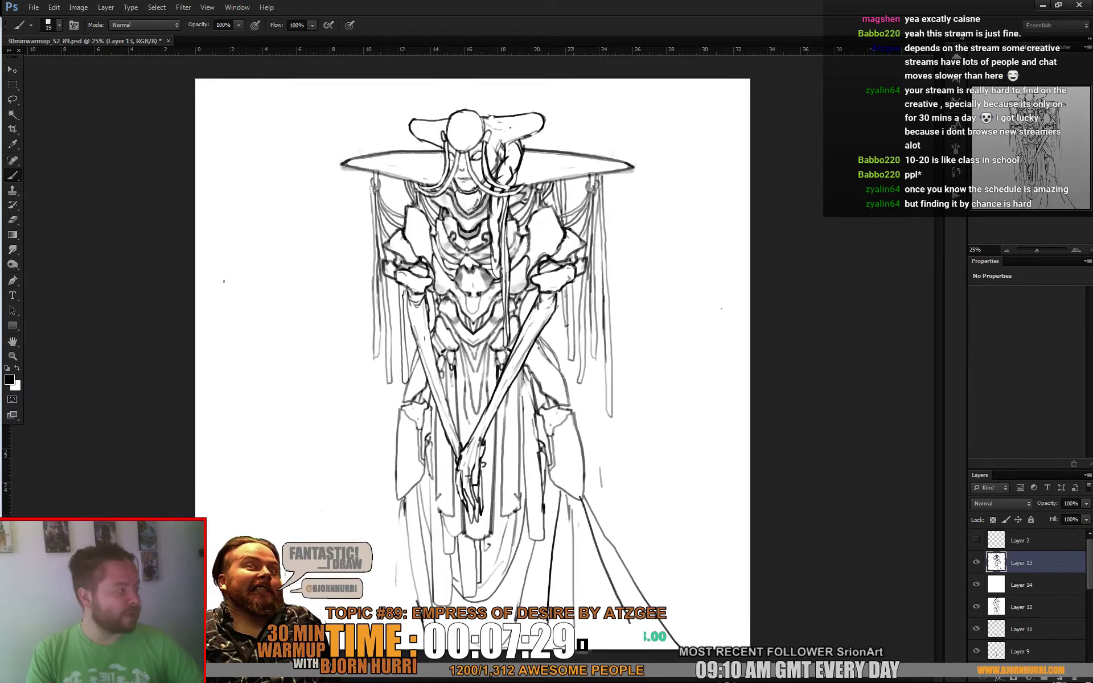
mouse_move(594, 575)
left_mouse_down()
mouse_move(610, 605)
mouse_move(680, 661)
left_mouse_up()
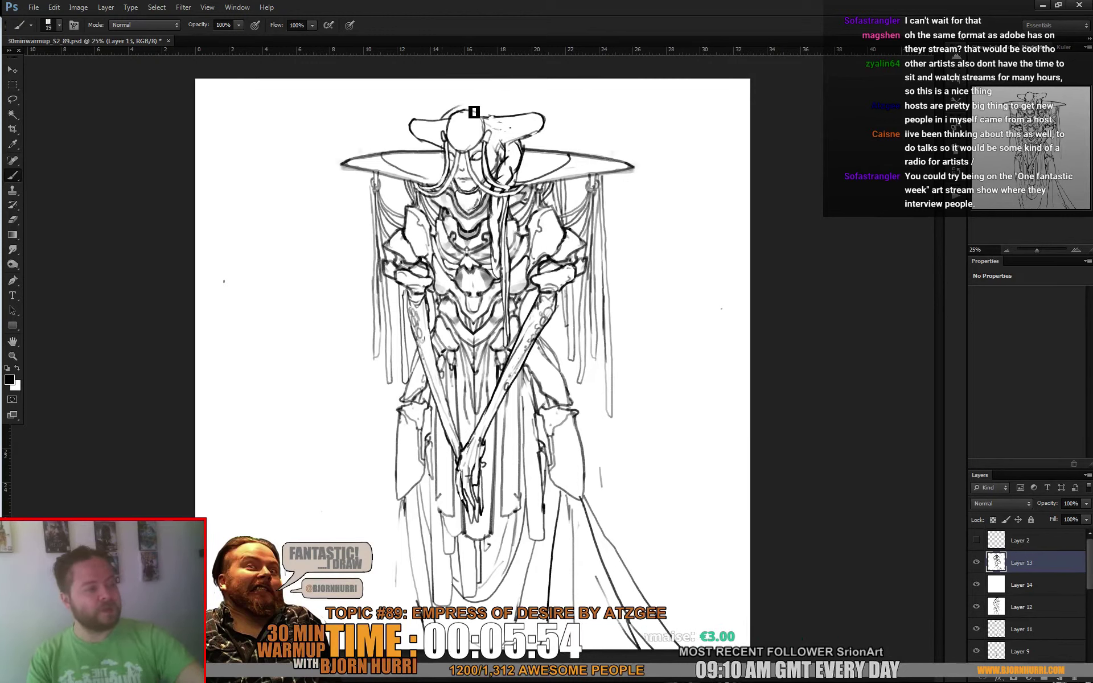
Draw hair strands on top of the head, alternating black and white strokes, and add thin arcs behind the headdress down to the brim
left_click_drag(478, 103, 463, 106)
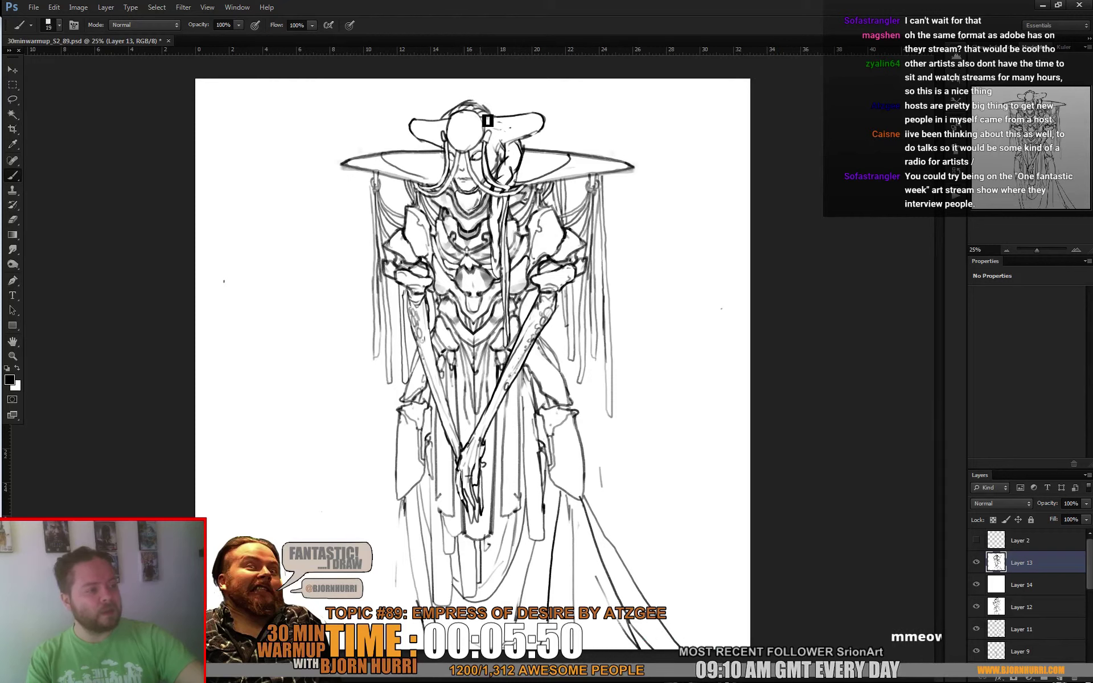
key("x")
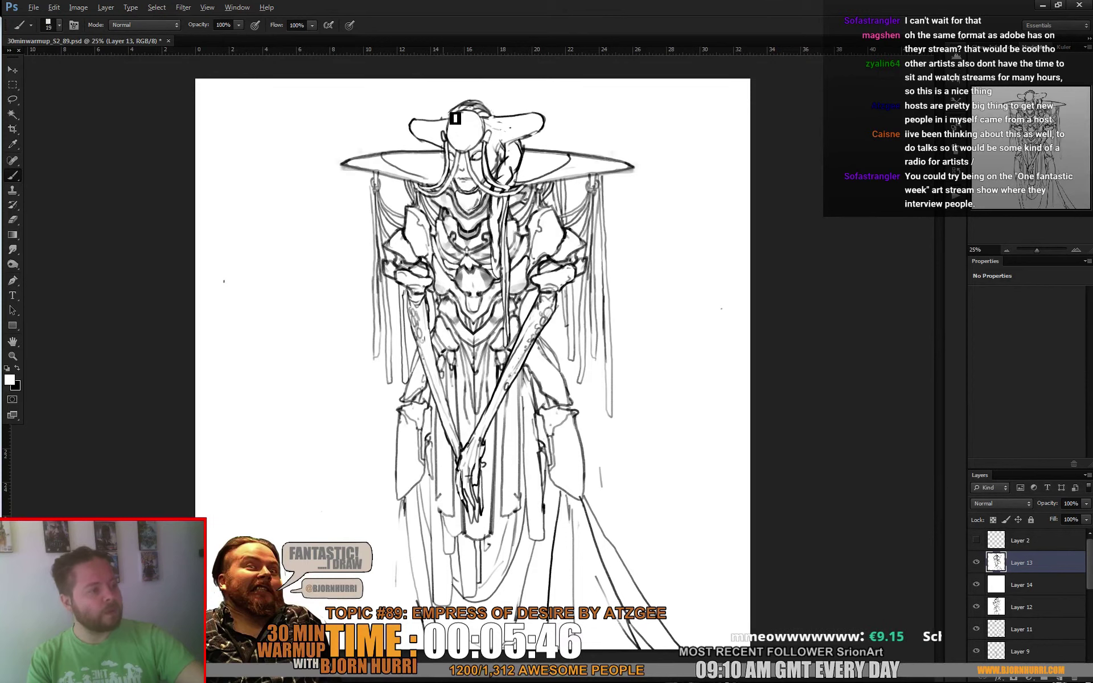
key("x")
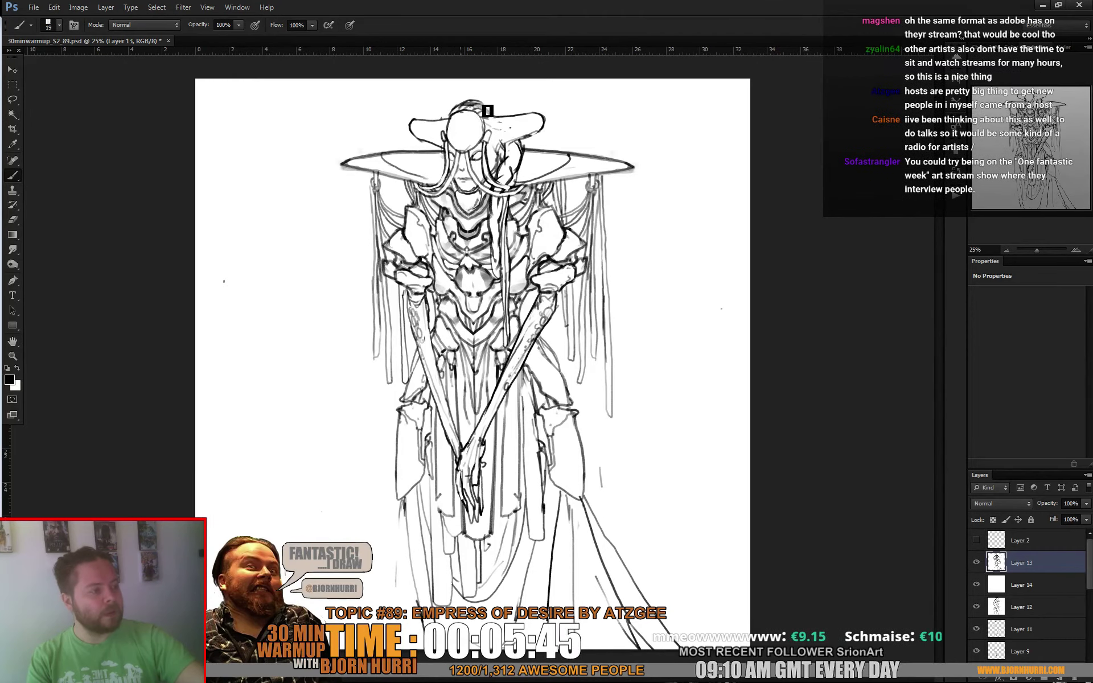
key("x")
key("x")
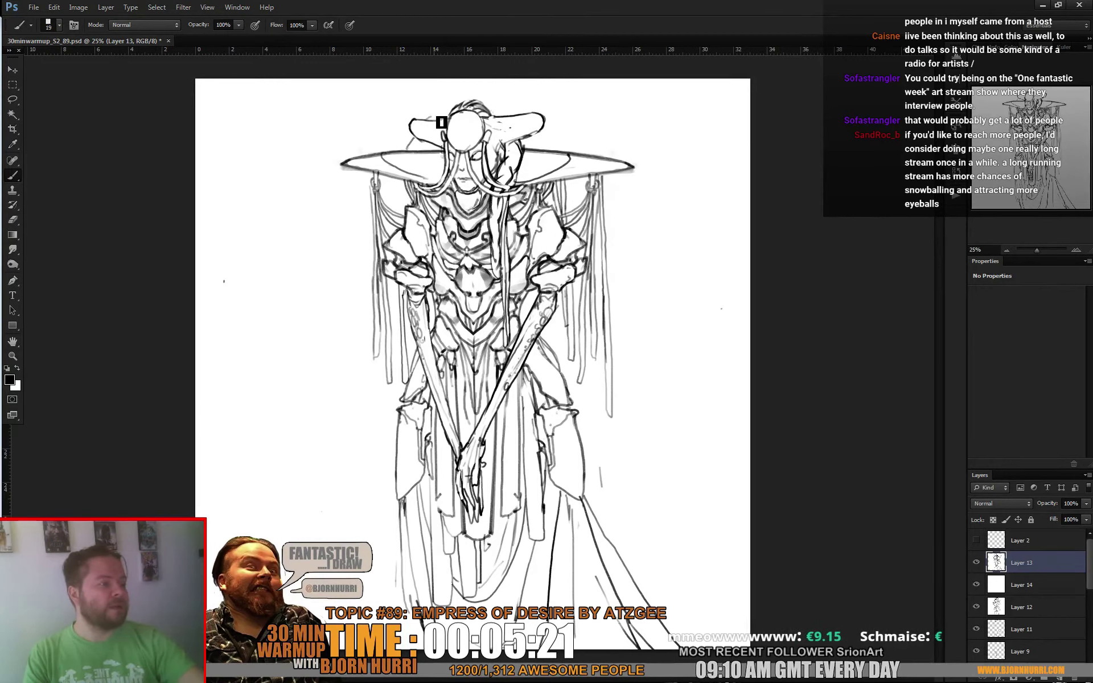
mouse_move(493, 111)
left_mouse_down()
mouse_move(557, 123)
mouse_move(558, 106)
mouse_move(489, 110)
left_mouse_up()
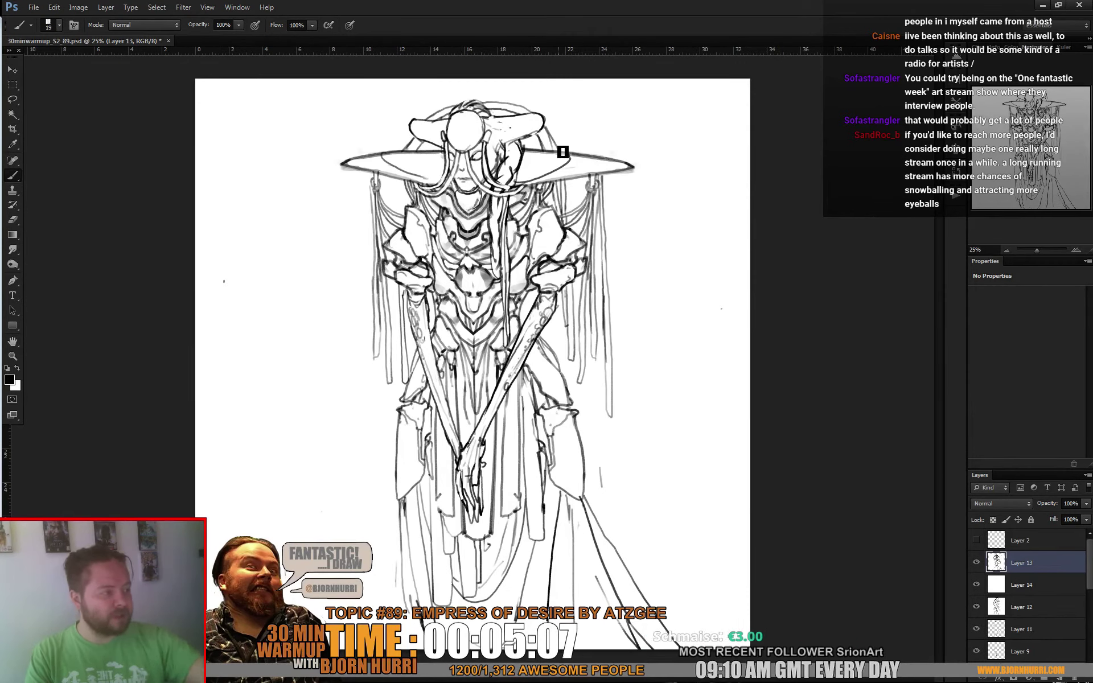
Add small upturned points to both ends of the hat brim, cleaning up their outlines with white
key("x")
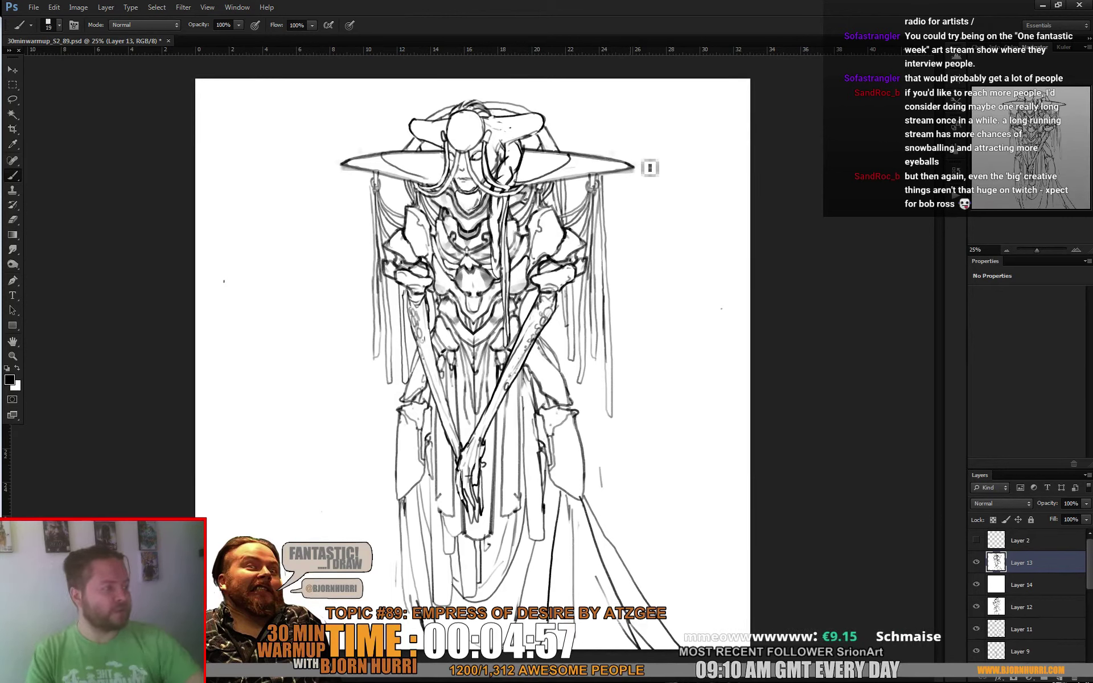
key("x")
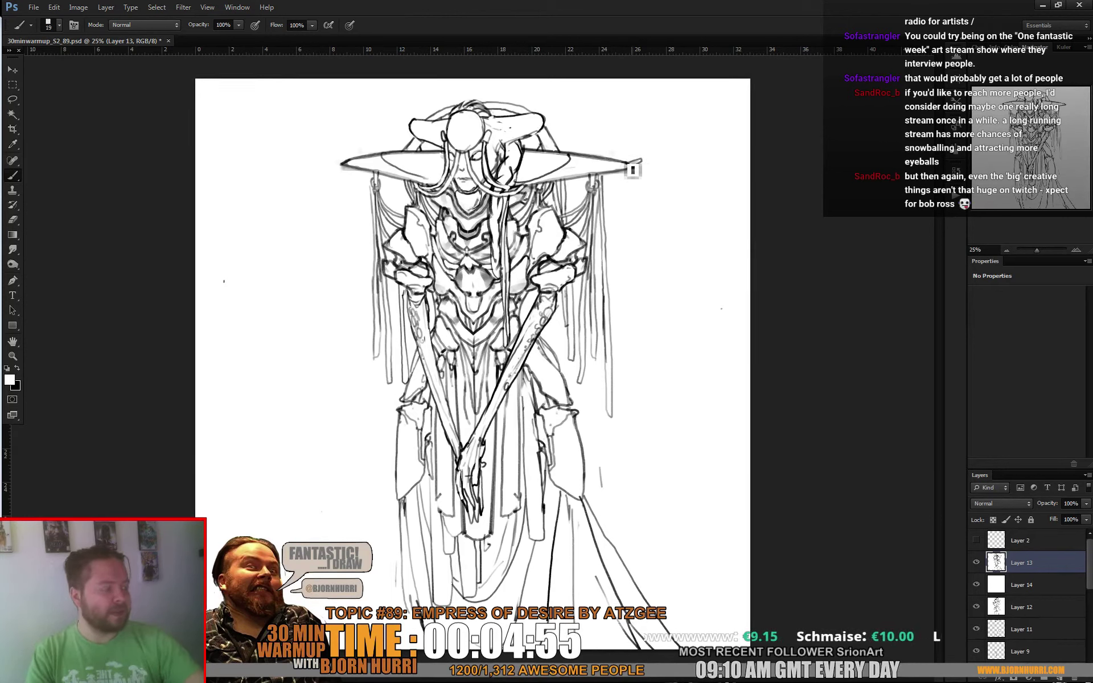
key("x")
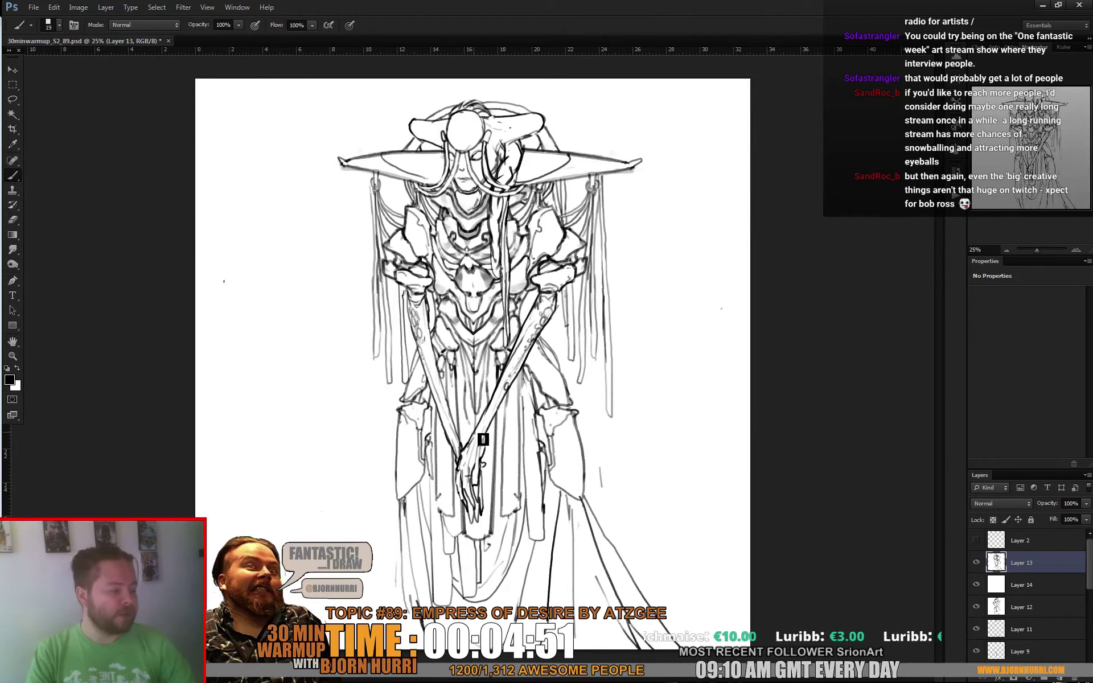
Draw banded bracelets around both wrists and hang thin tassels from the lower armour plates beside the skirt
key("x")
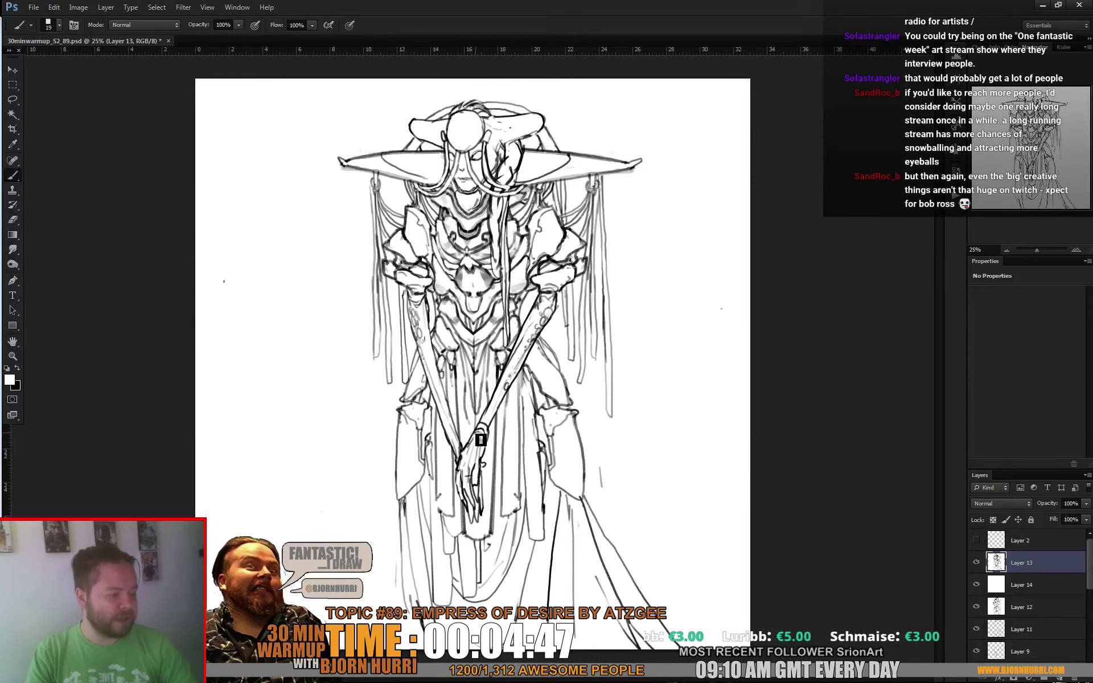
key("x")
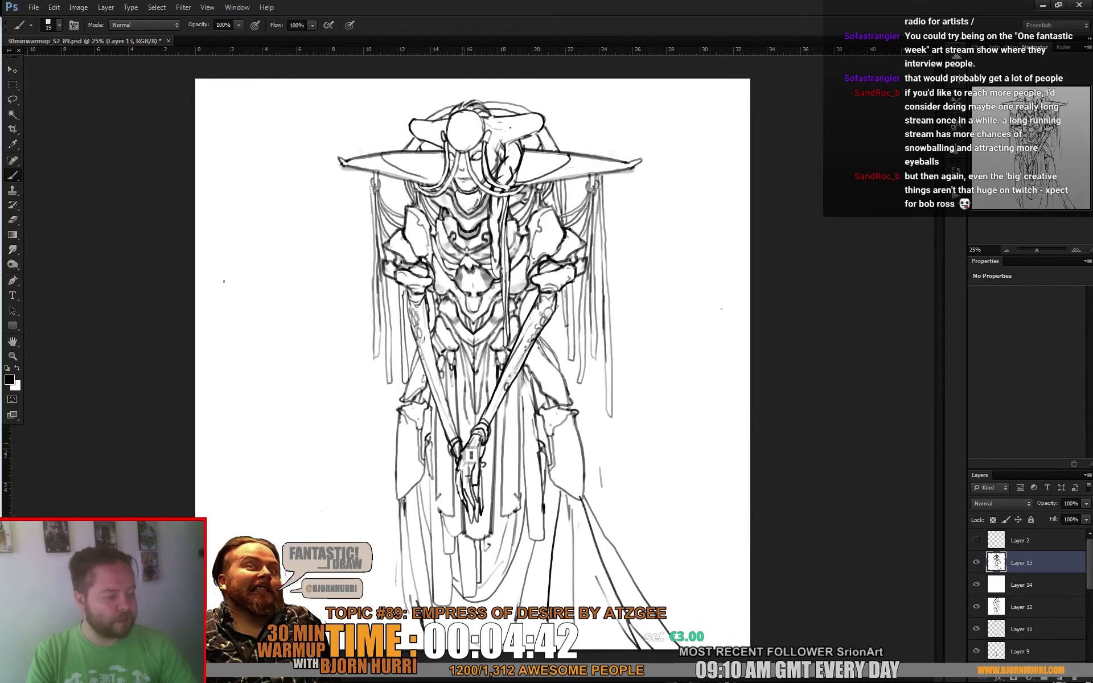
key("x")
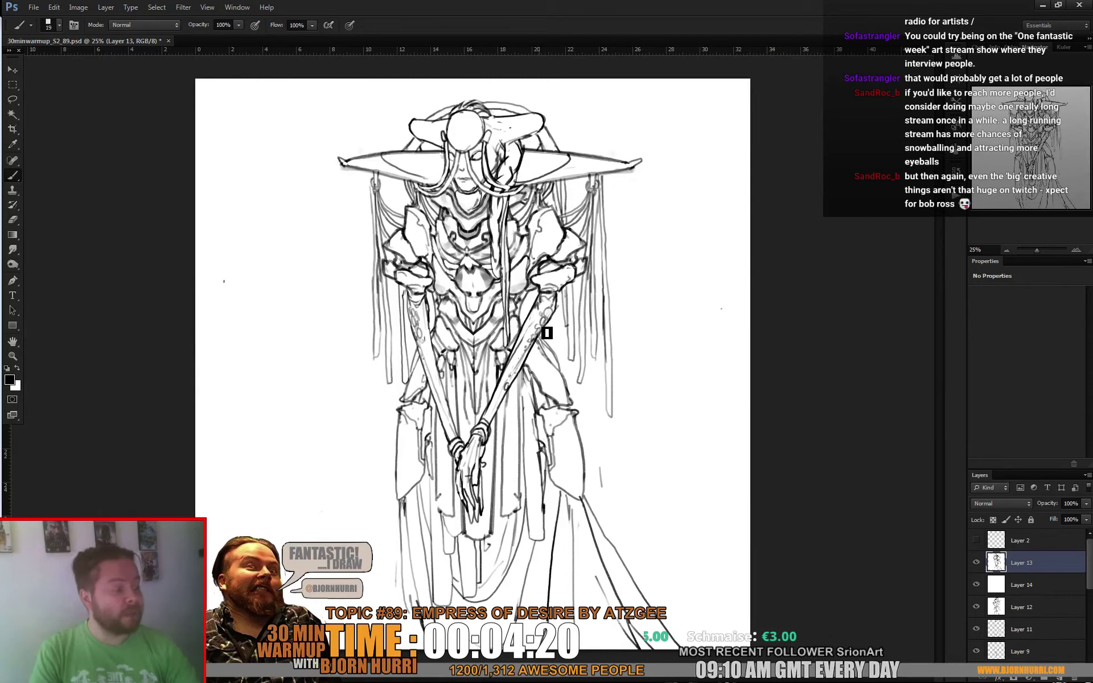
key("space")
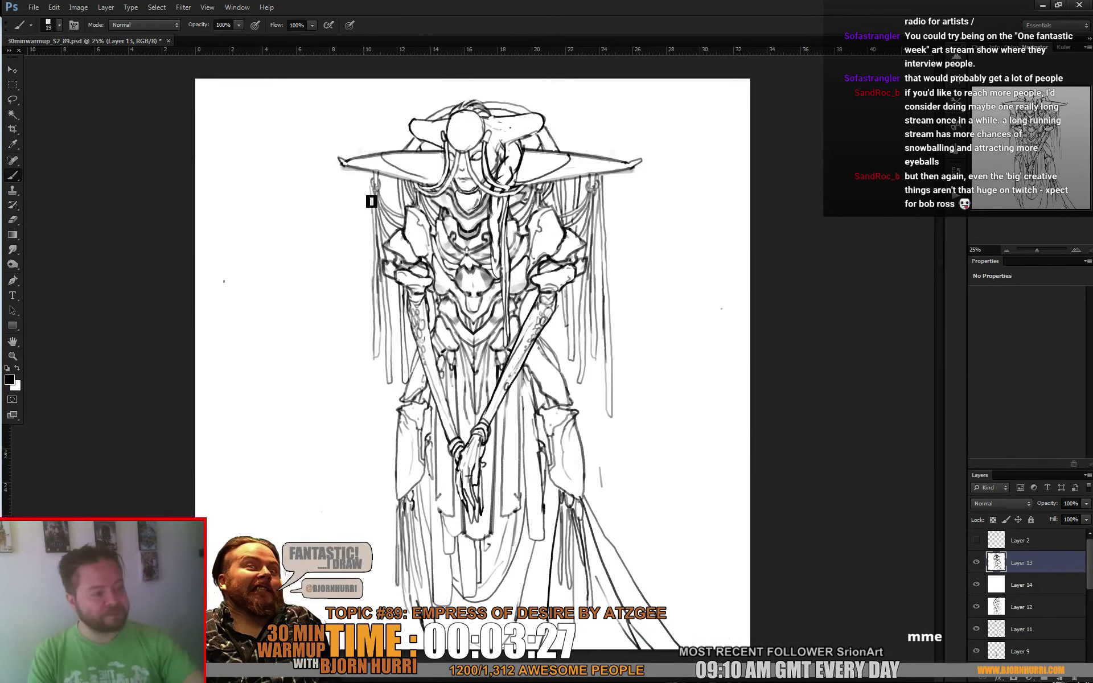
Draw long curved strands down from both ends of the hat brim and refine the headdress and hair details around the face
mouse_move(366, 176)
left_mouse_down()
mouse_move(368, 361)
mouse_move(404, 481)
left_mouse_up()
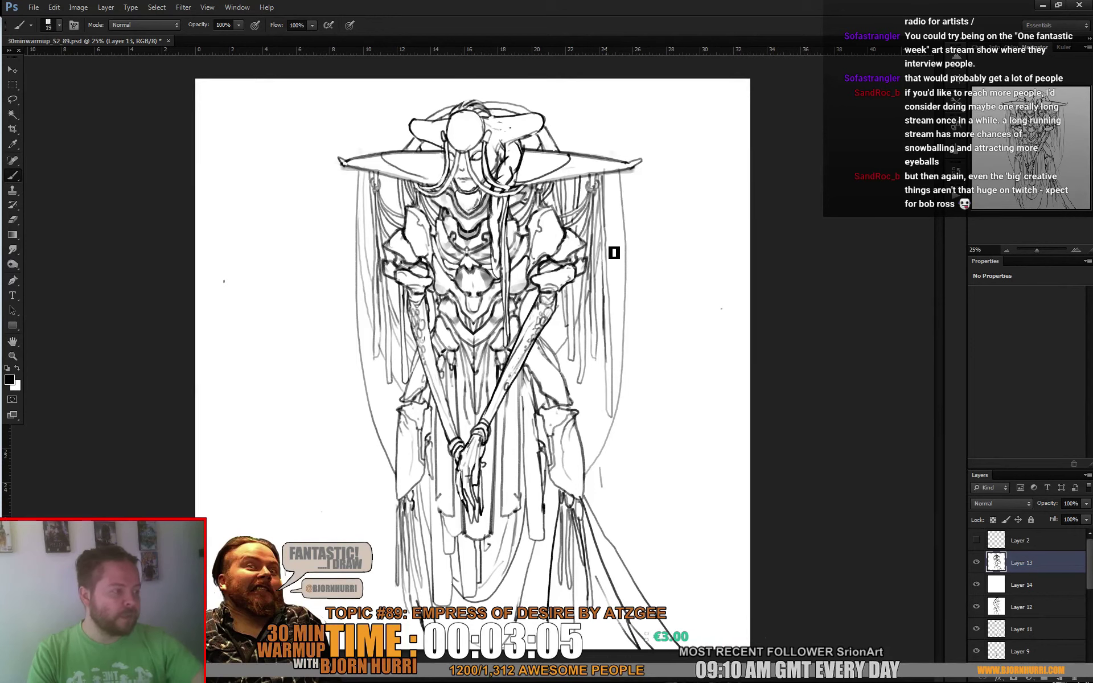
left_click_drag(616, 185, 614, 310)
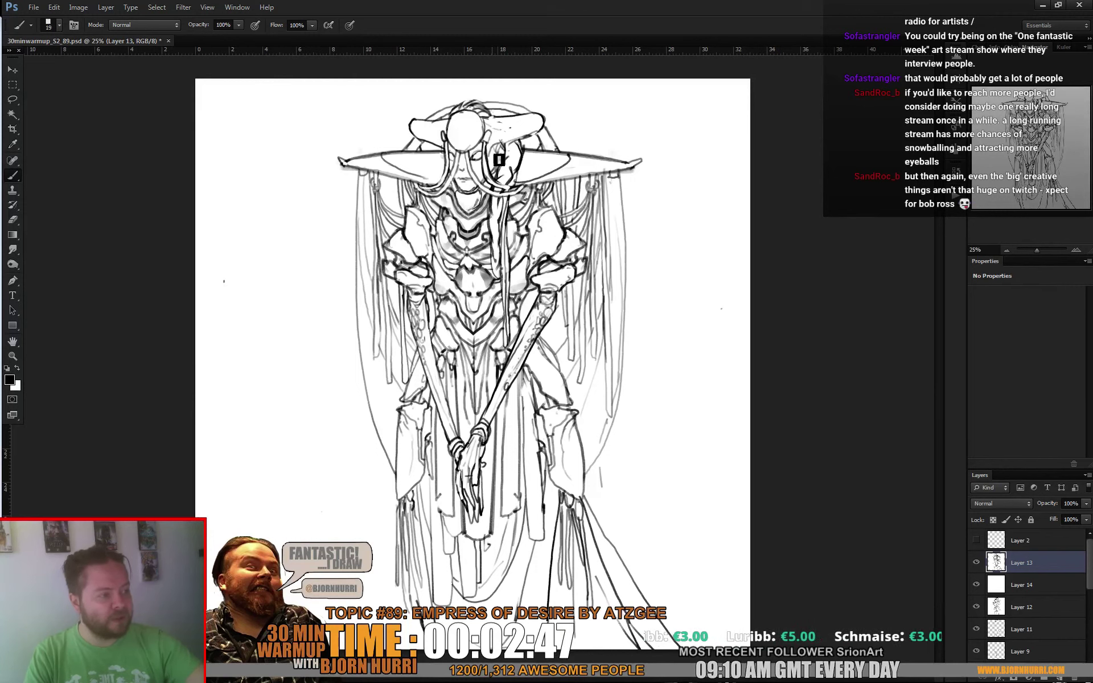
key("x")
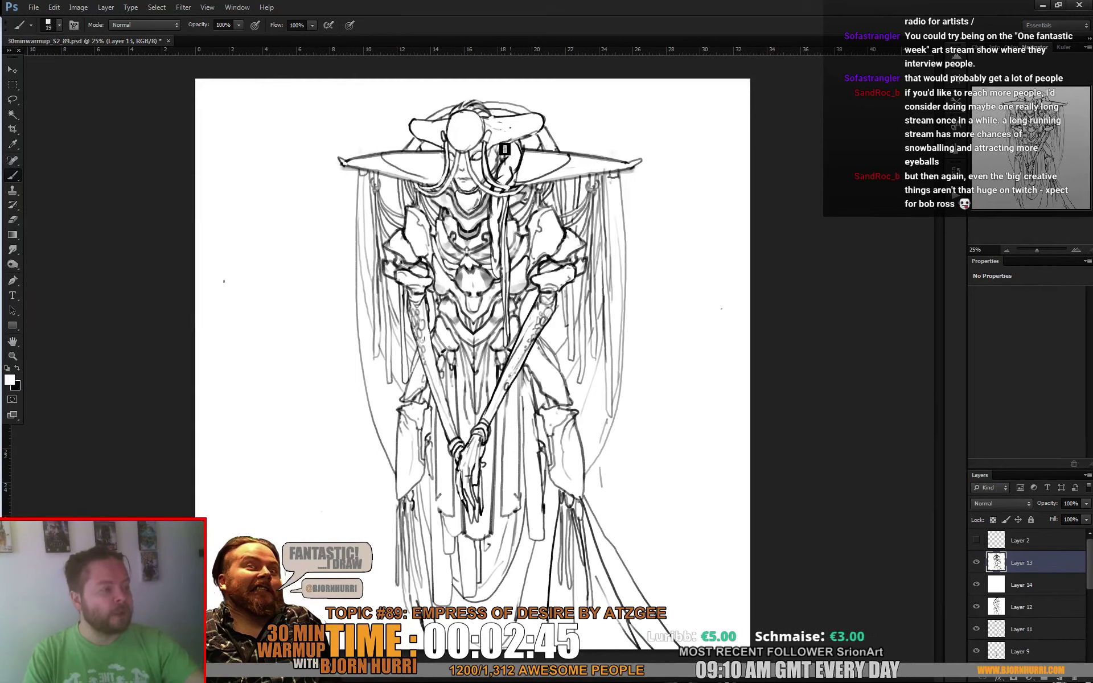
key("x")
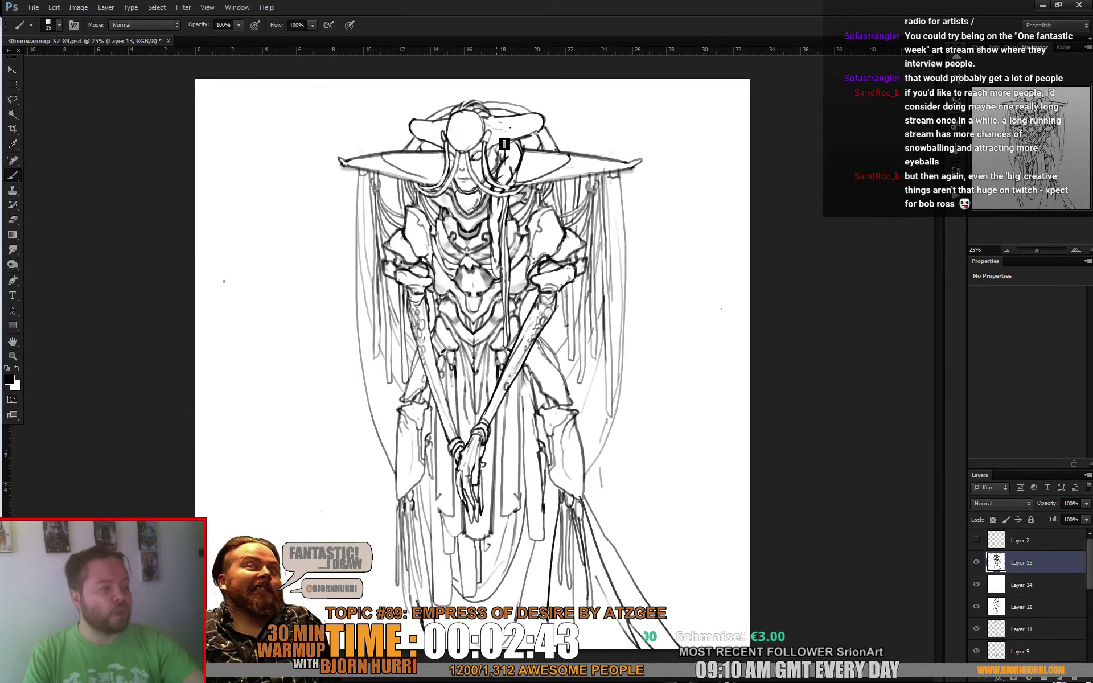
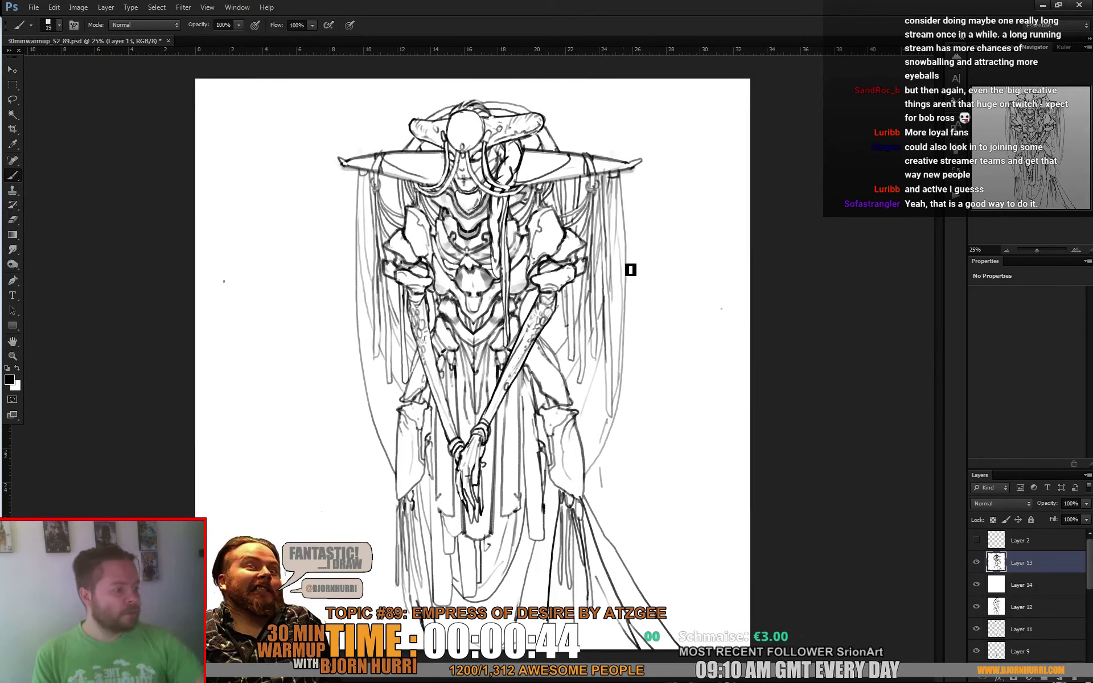
Draw a flowing cloth train sweeping from the image-right hanging strands down to the canvas's lower corner, with inner fold lines
left_click_drag(641, 443, 678, 514)
left_click_drag(634, 422, 692, 563)
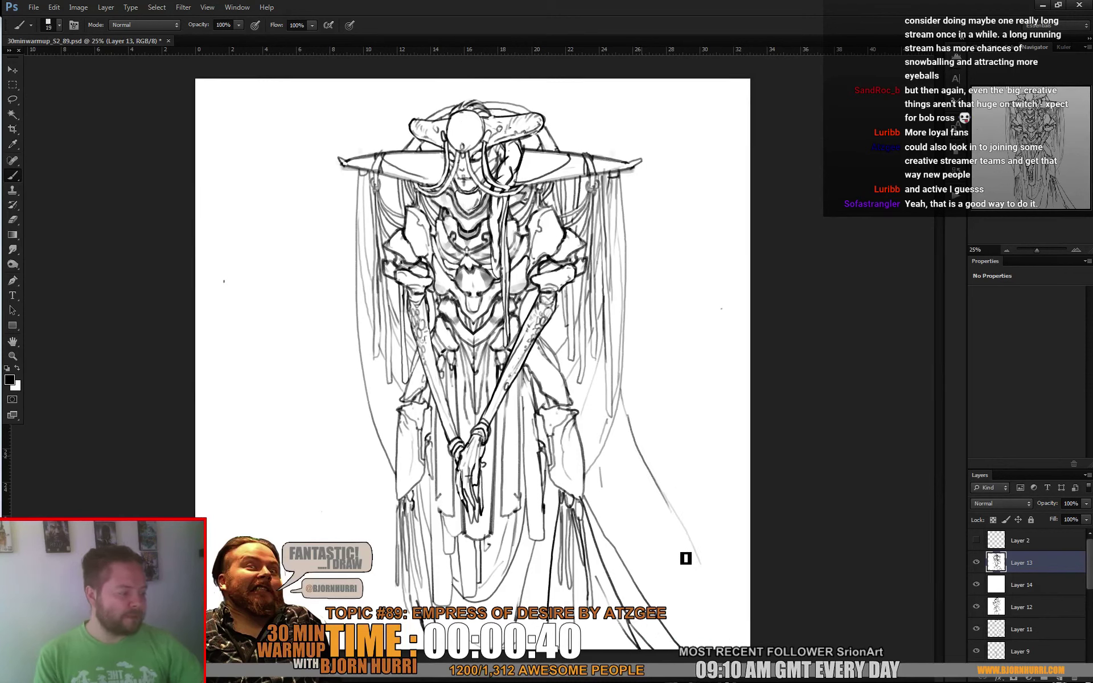
left_click_drag(612, 454, 700, 576)
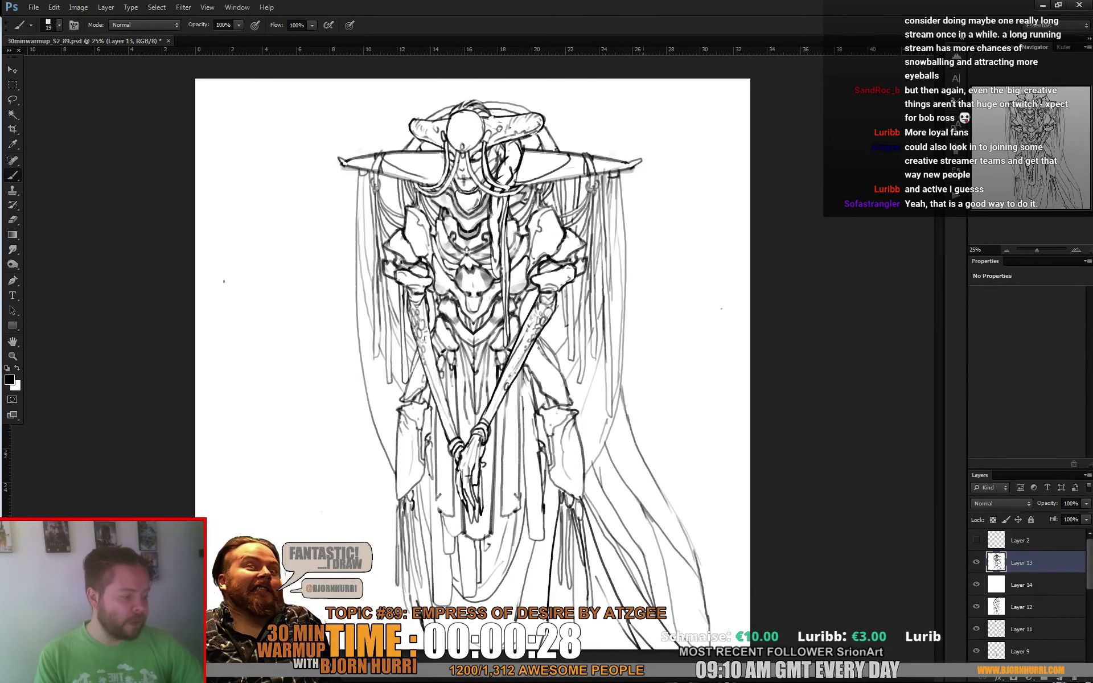
left_click_drag(632, 422, 729, 551)
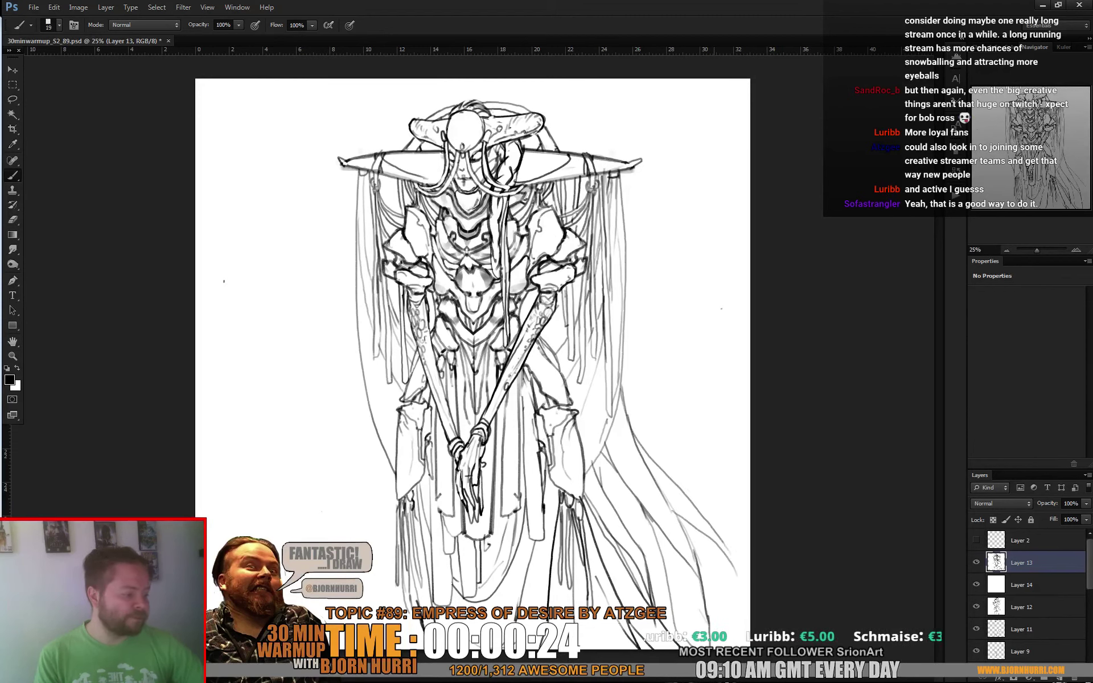
left_click_drag(752, 607, 725, 570)
left_click_drag(756, 611, 726, 544)
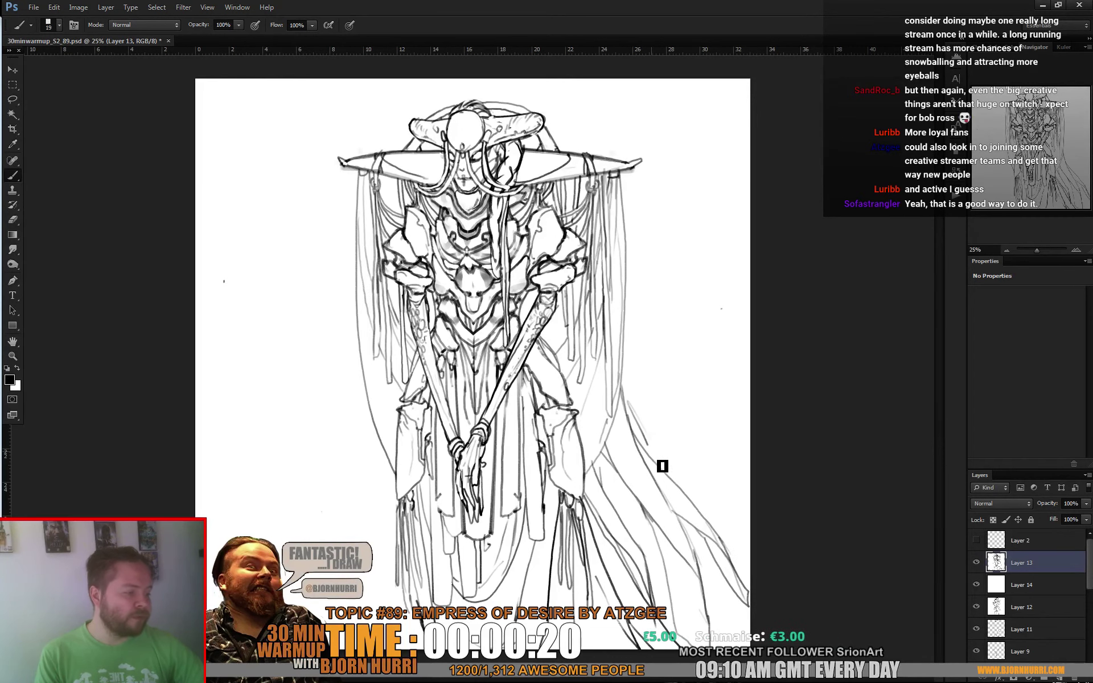
left_click_drag(652, 441, 628, 401)
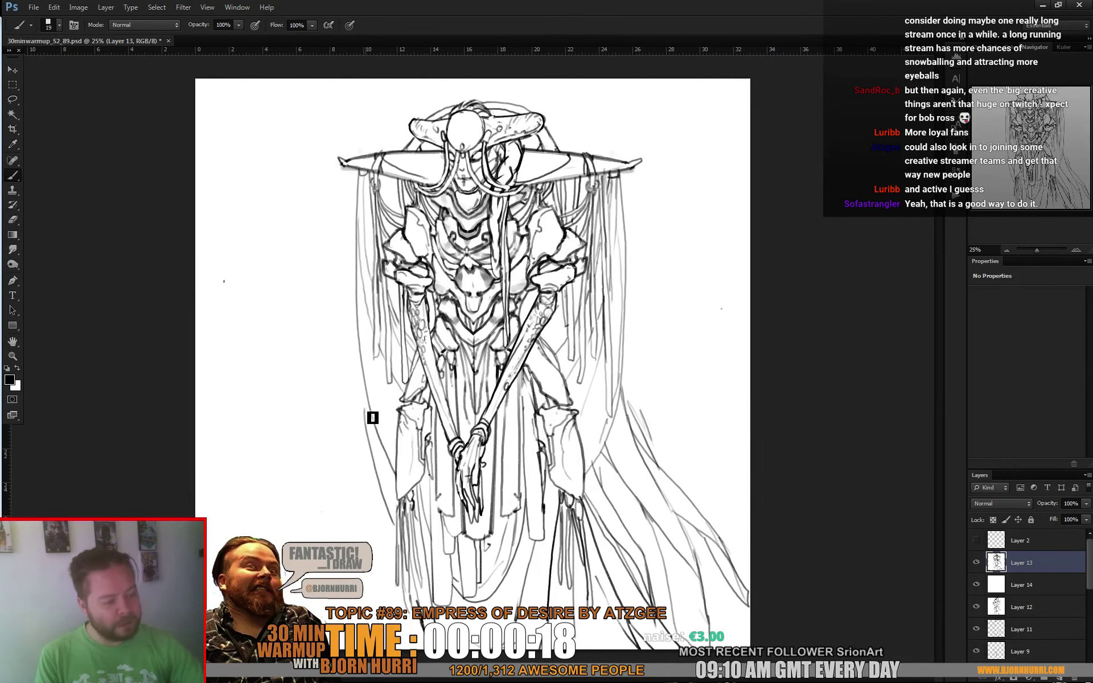
Darken the cloth edge beside the image-left leg and draw a long pointed cloth strip blowing outward from the image-right strands
left_click_drag(371, 418, 387, 446)
left_click_drag(411, 512, 397, 479)
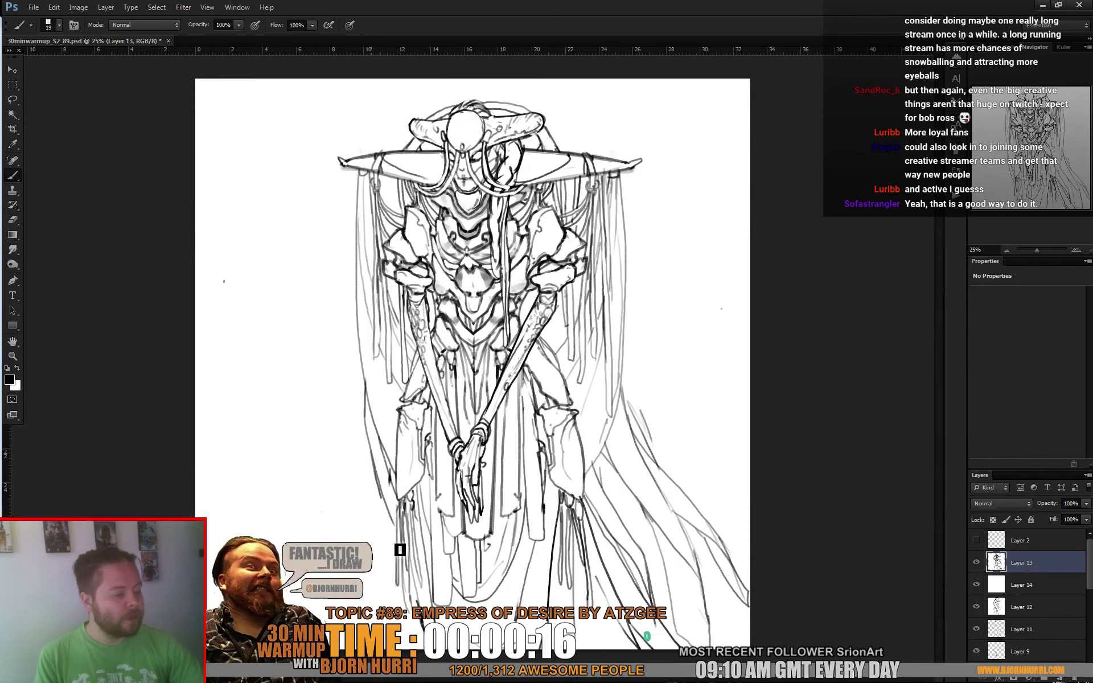
mouse_move(626, 312)
left_mouse_down()
mouse_move(718, 466)
mouse_move(703, 475)
mouse_move(690, 395)
mouse_move(646, 342)
mouse_move(698, 432)
mouse_move(630, 333)
left_mouse_up()
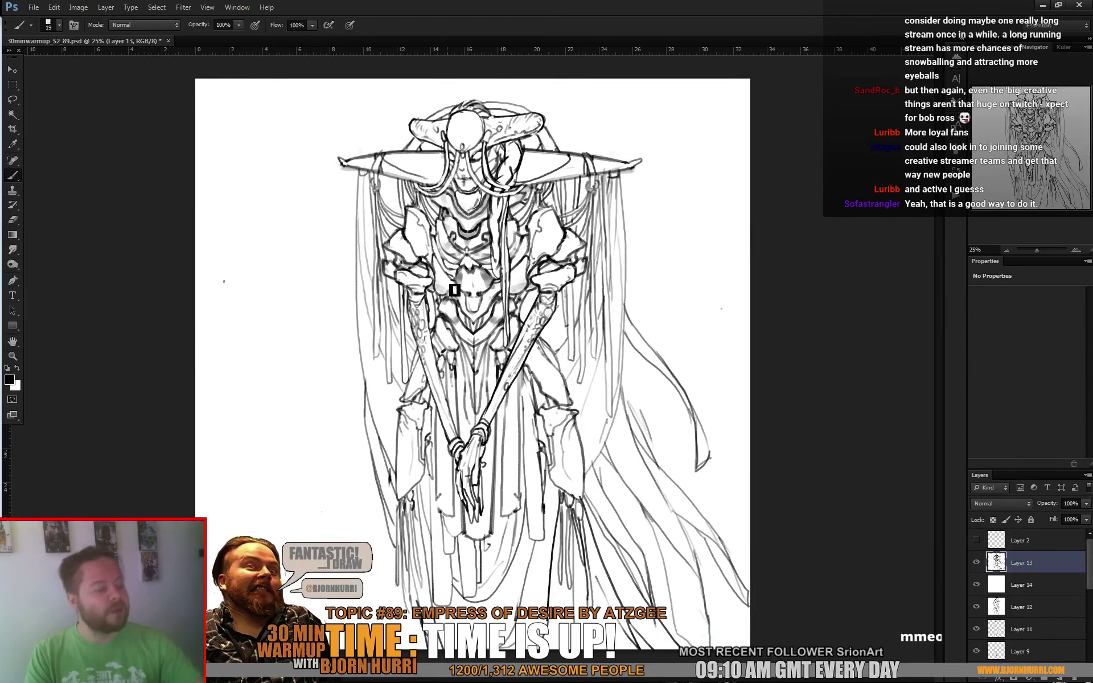
key("e")
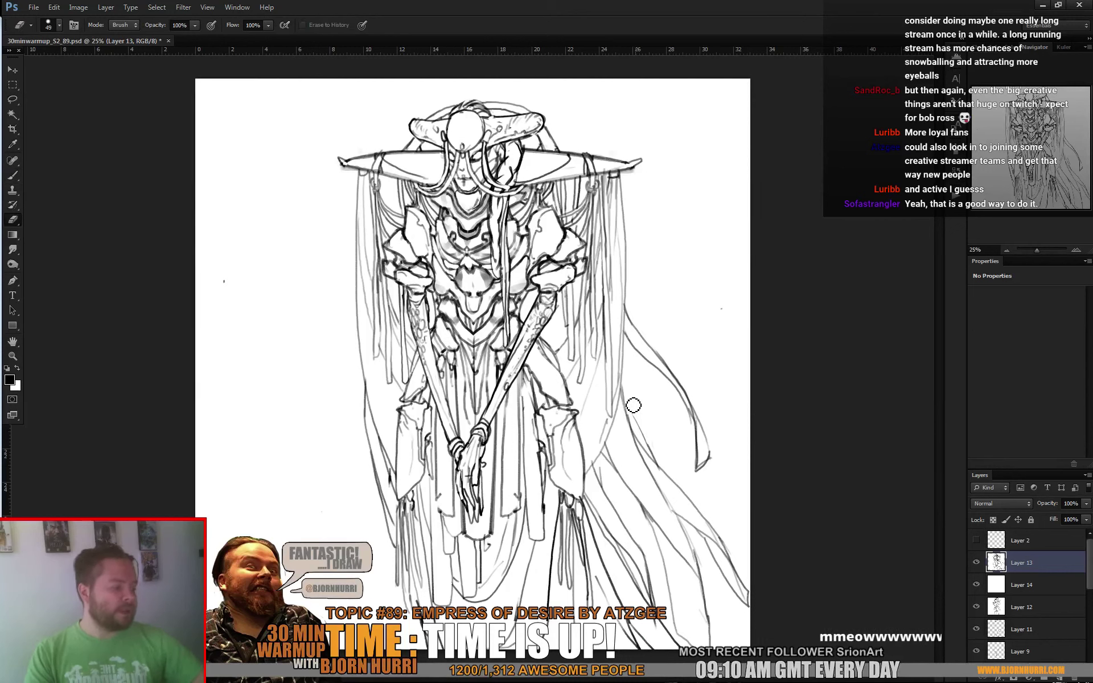
key("b")
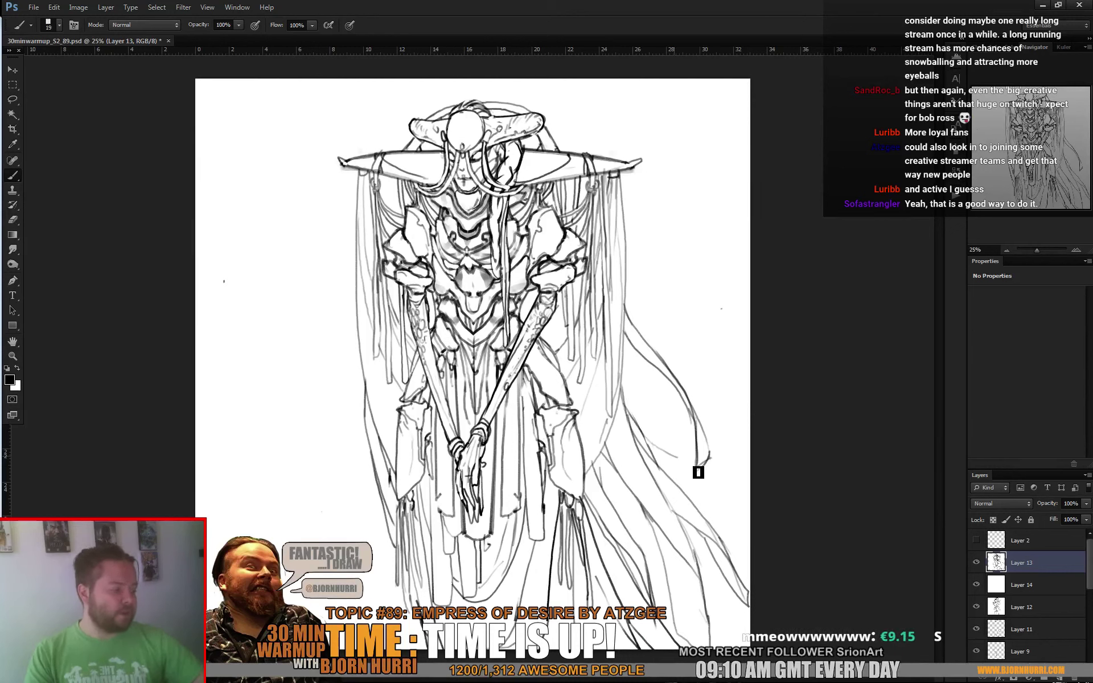
Draw a second flowing cloth strip below the pointed one, erasing overlapping lines and shaping its ragged end near the canvas edge
left_click_drag(696, 470, 745, 518)
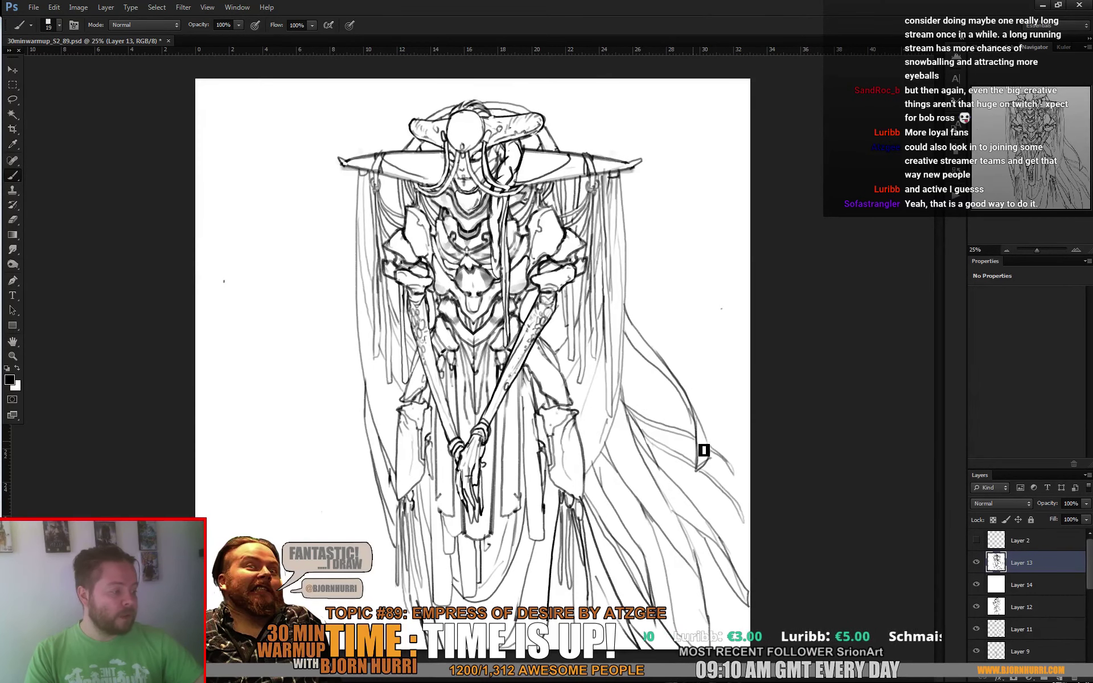
key("e")
key("b")
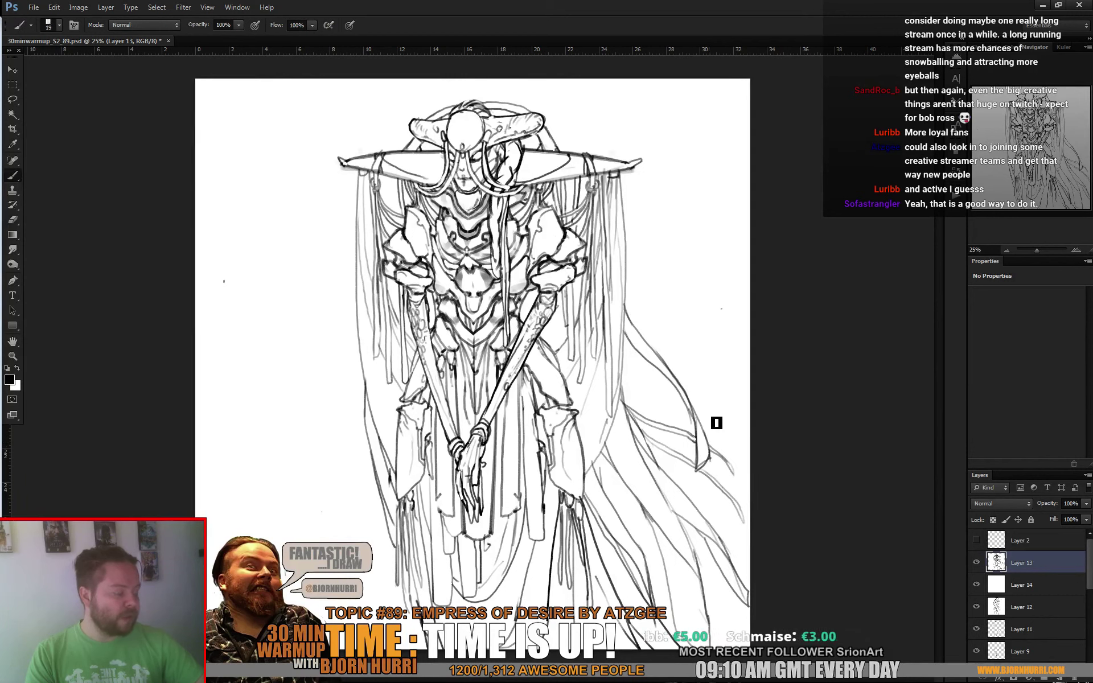
key("e")
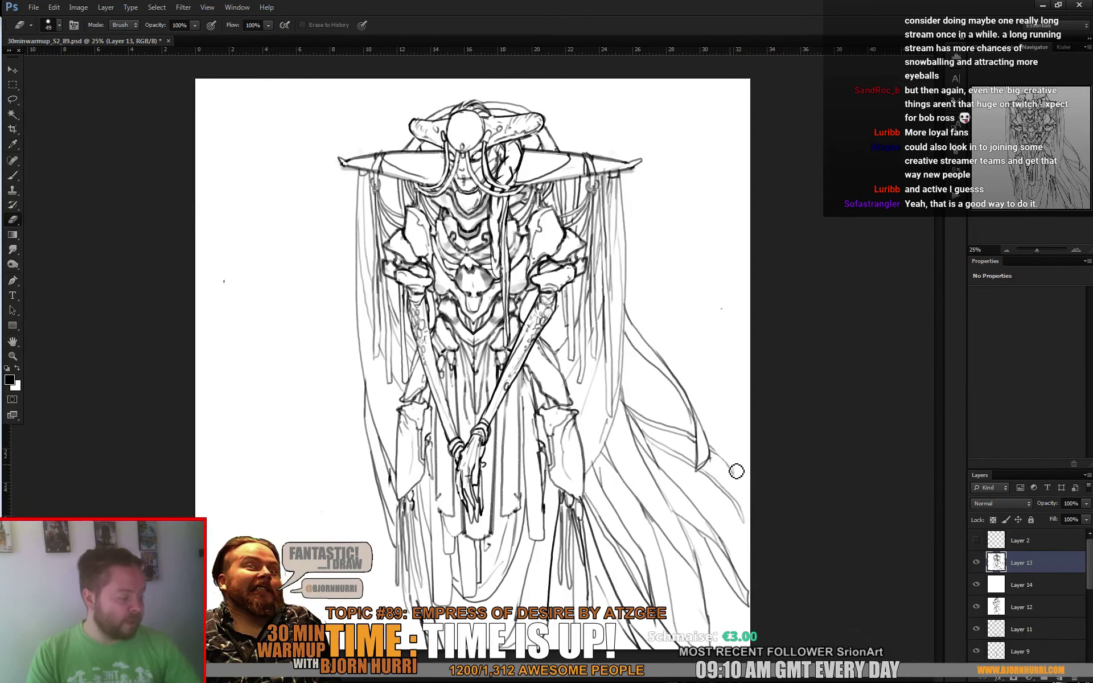
key("b")
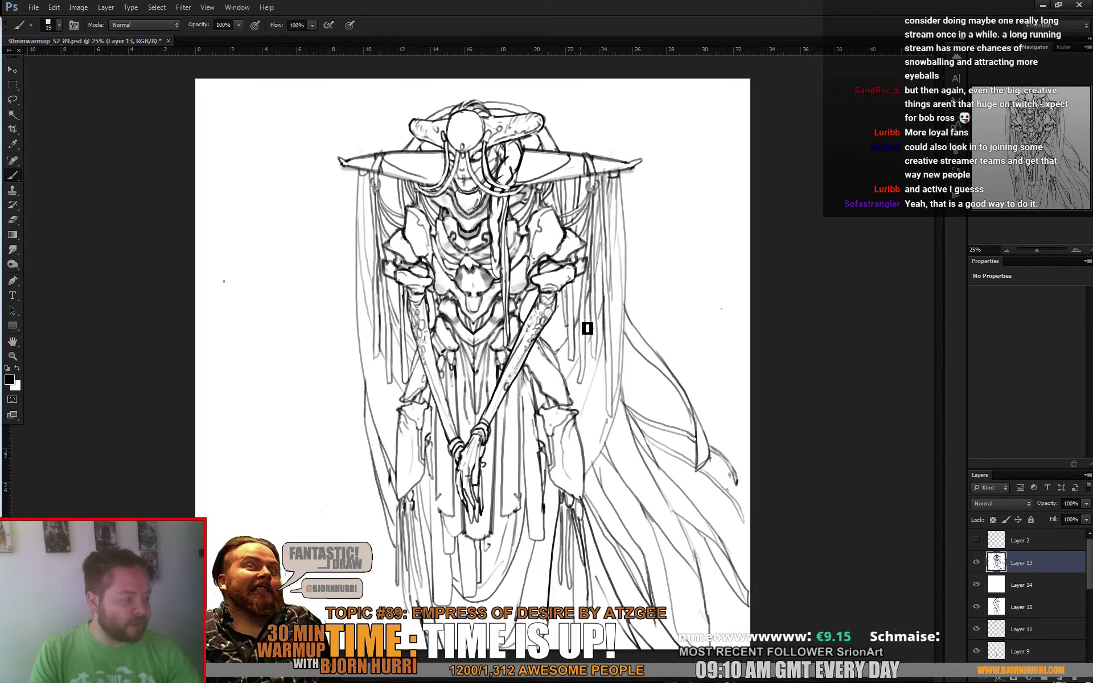
Tidy the lines among the image-right hanging strands with the Eraser and save the drawing
key("e")
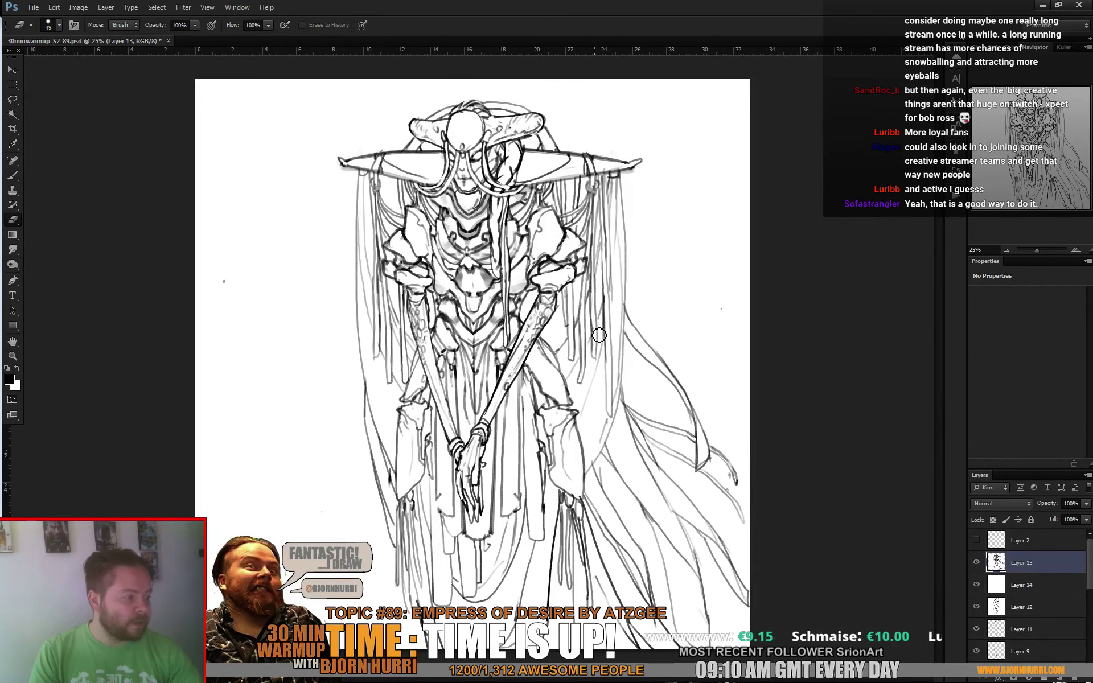
key("b")
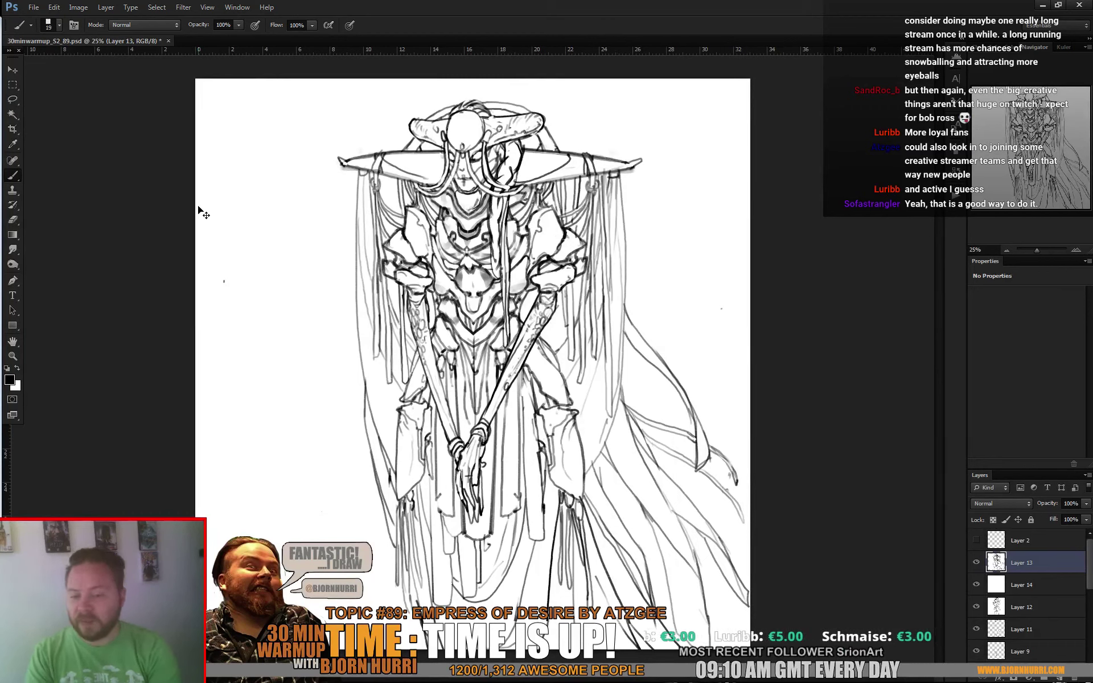
key("ctrl+s")
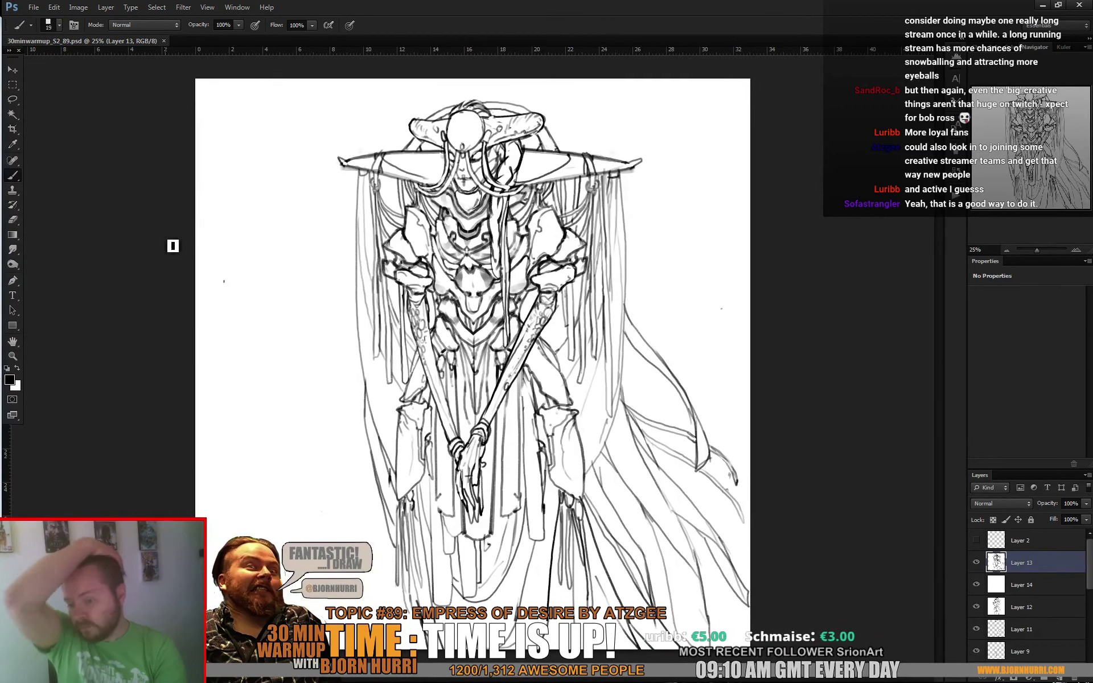